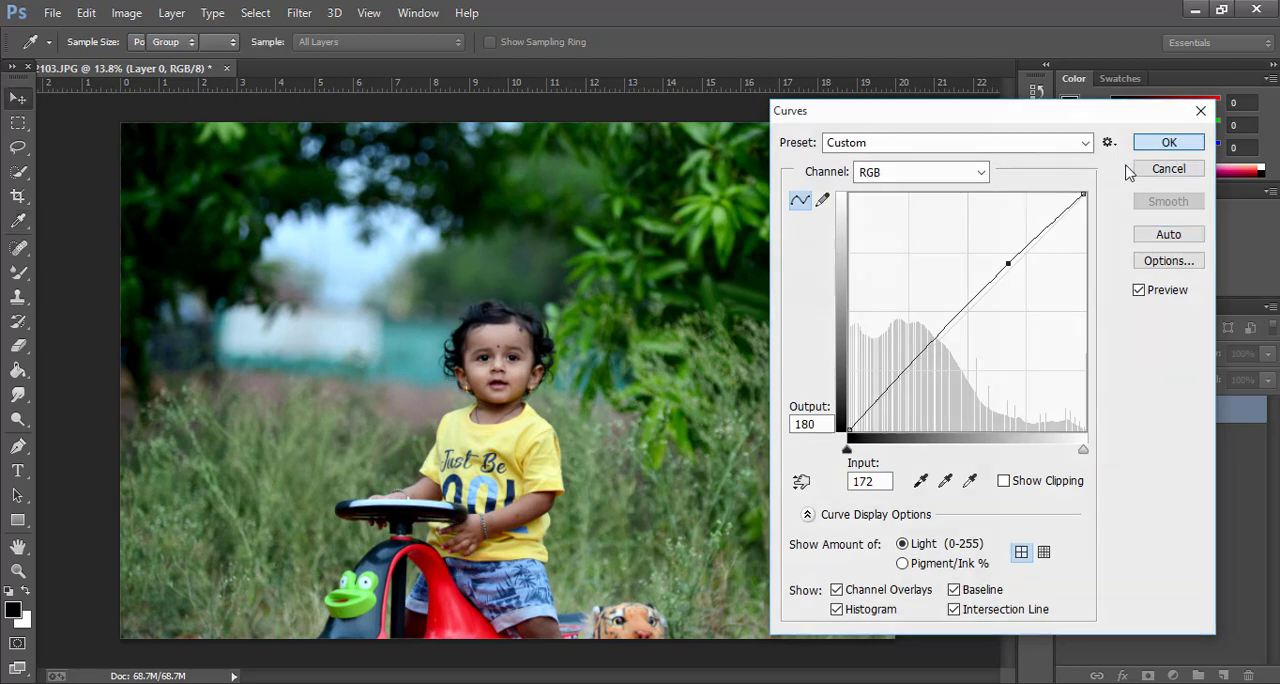
Apply the RGB curve adjustment to the photo and inspect the child's face up close
{"action": "left_click", "coordinate": [1169, 142]}
{"action": "scroll", "coordinate": [590, 375], "scroll_direction": "up", "scroll_amount": 5}
{"action": "scroll", "coordinate": [590, 375], "scroll_direction": "up", "scroll_amount": 4}
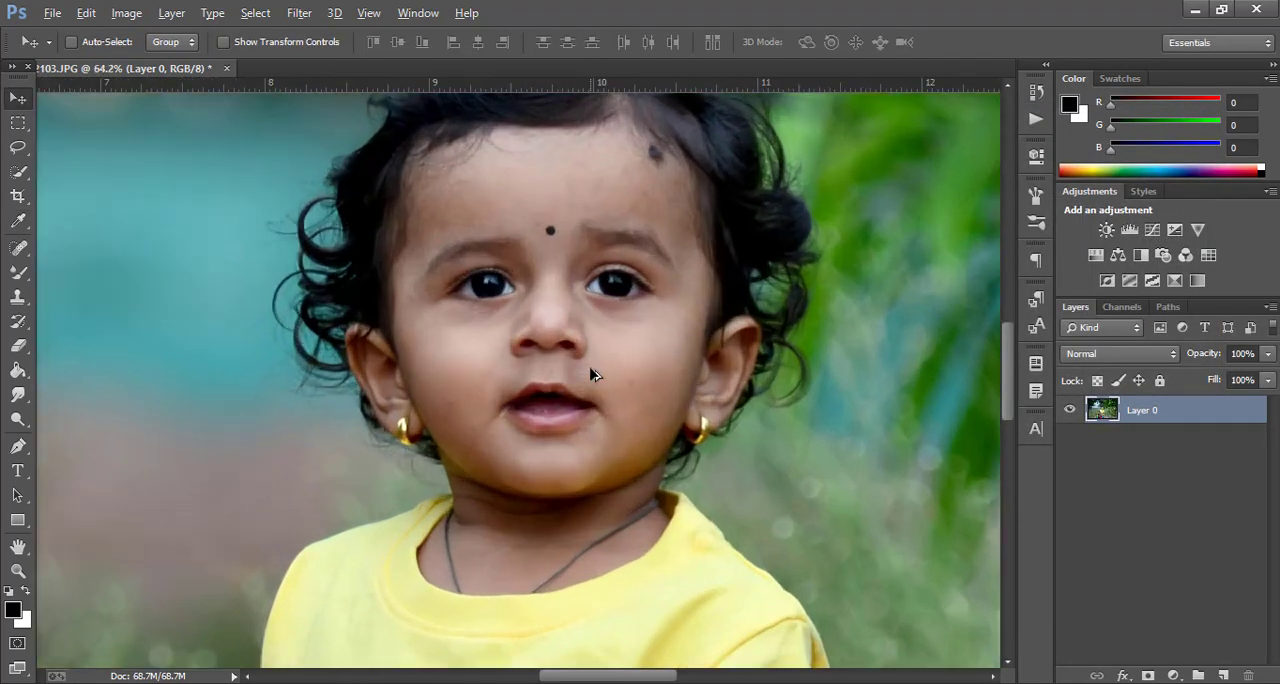
{"action": "scroll", "coordinate": [597, 378], "scroll_direction": "down", "scroll_amount": 6}
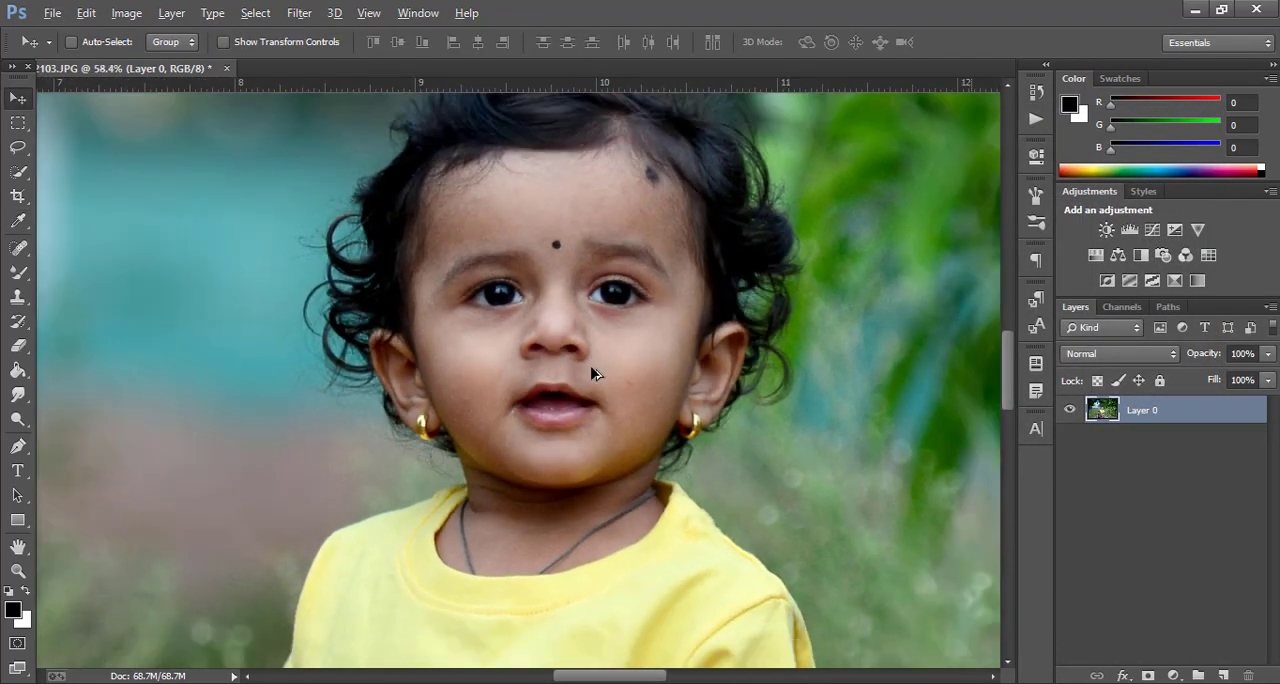
{"action": "scroll", "coordinate": [595, 373], "scroll_direction": "down", "scroll_amount": 3}
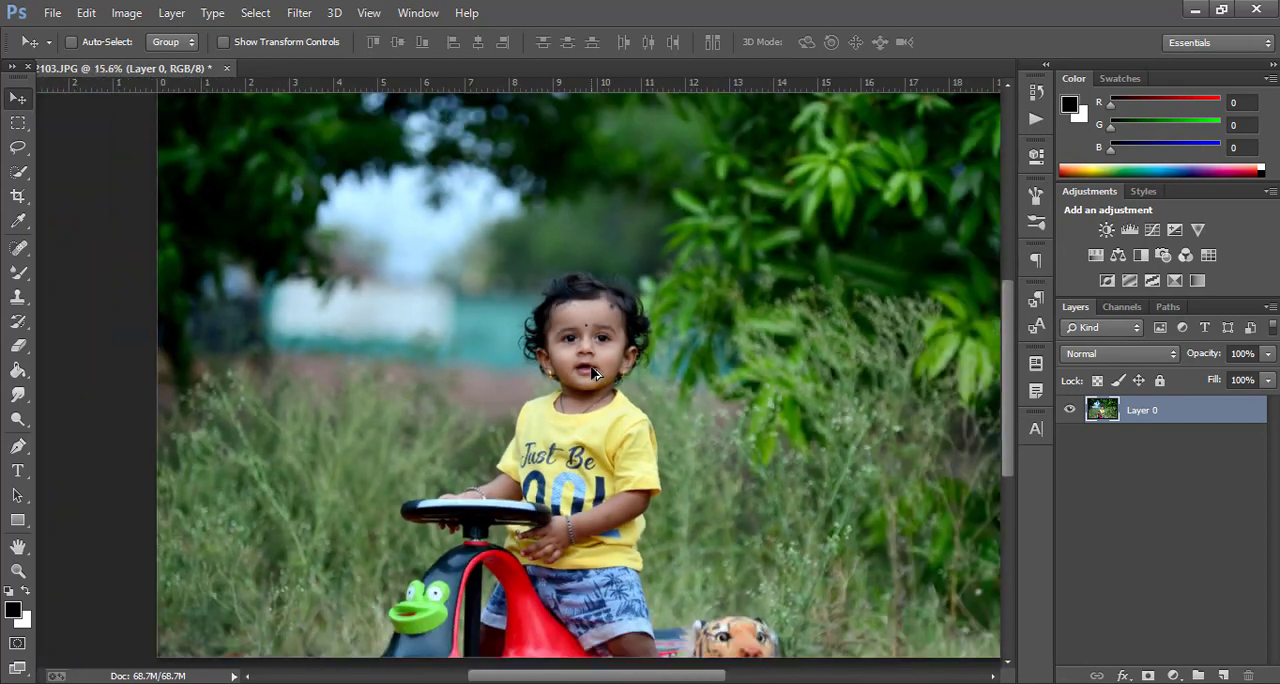
Duplicate Layer 0 as Layer 0 copy in the same document
{"action": "right_click", "coordinate": [1187, 408]}
{"action": "left_click", "coordinate": [889, 177]}
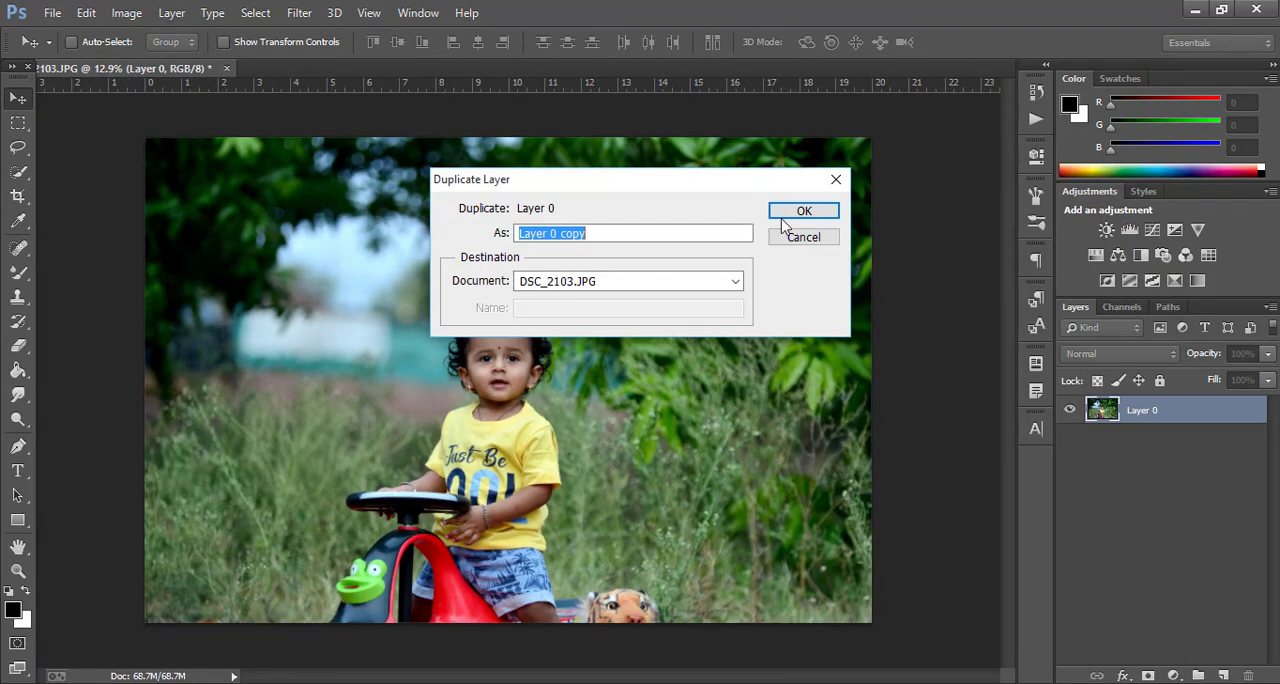
{"action": "left_click", "coordinate": [786, 214]}
Start the Camera Raw filter on Layer 0 copy and set Highlights to -28, Shadows to +32, Whites to +29 and Blacks to -33
{"action": "left_click", "coordinate": [299, 12]}
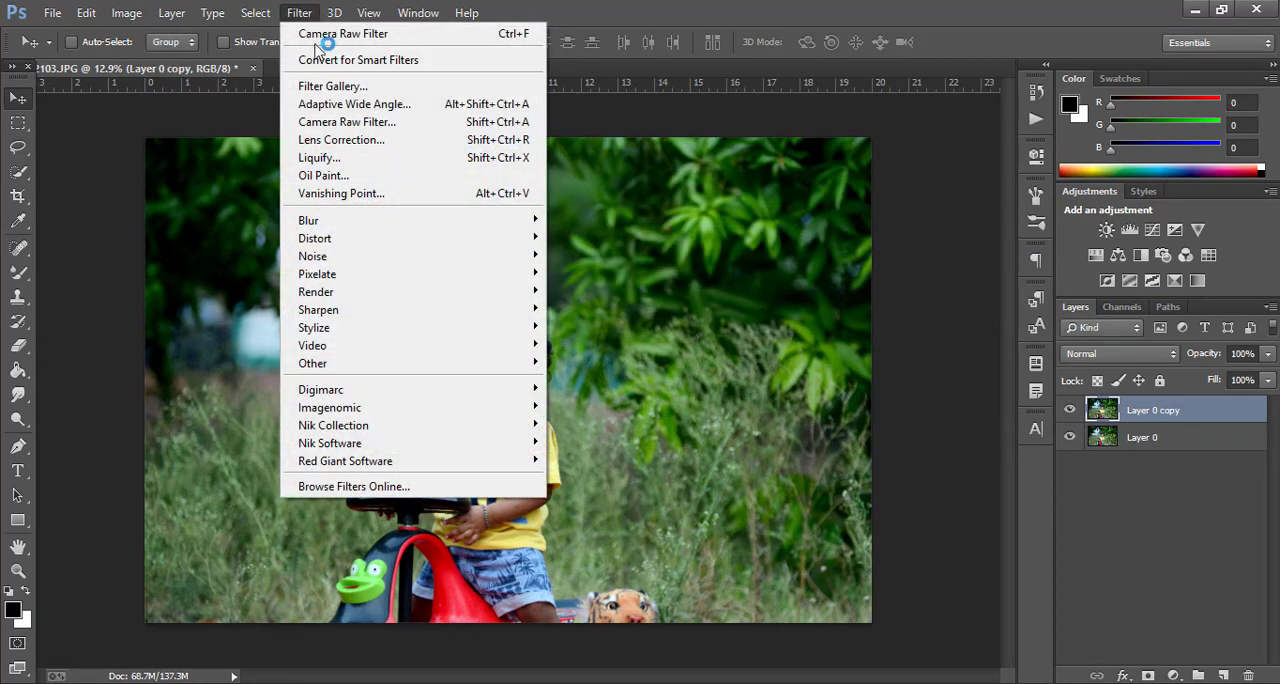
{"action": "left_click", "coordinate": [346, 122]}
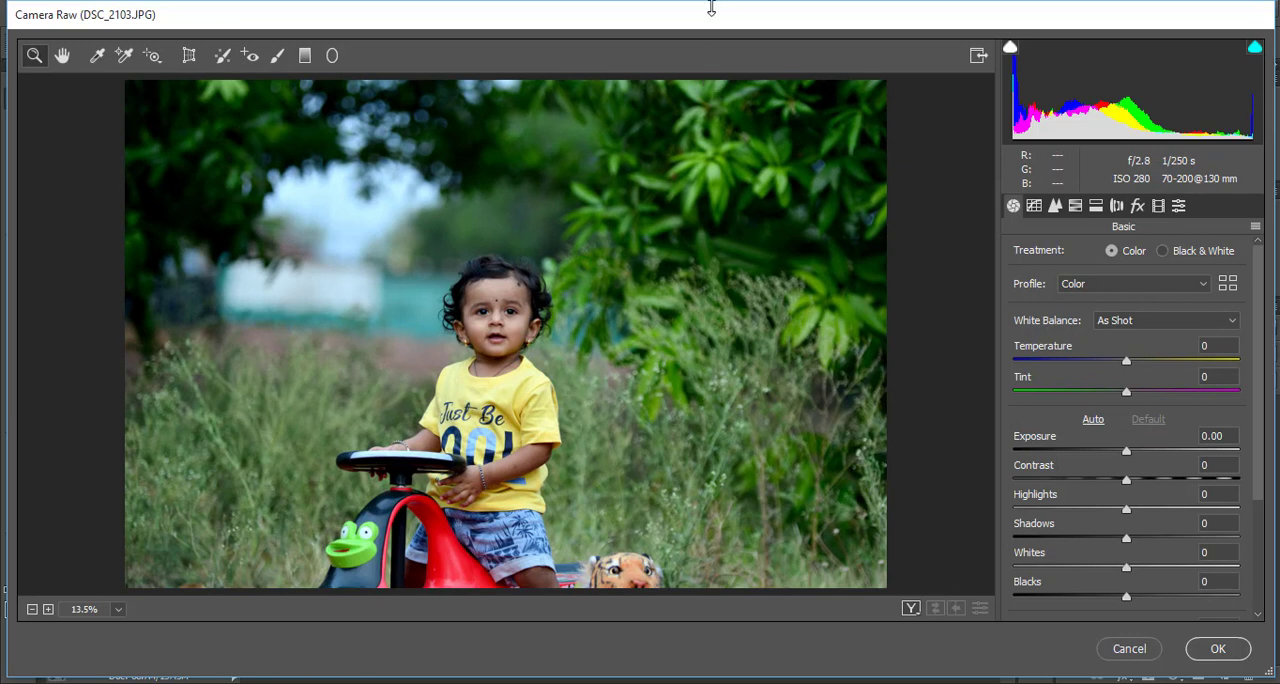
{"action": "left_click_drag", "start_coordinate": [1125, 597], "coordinate": [1088, 515]}
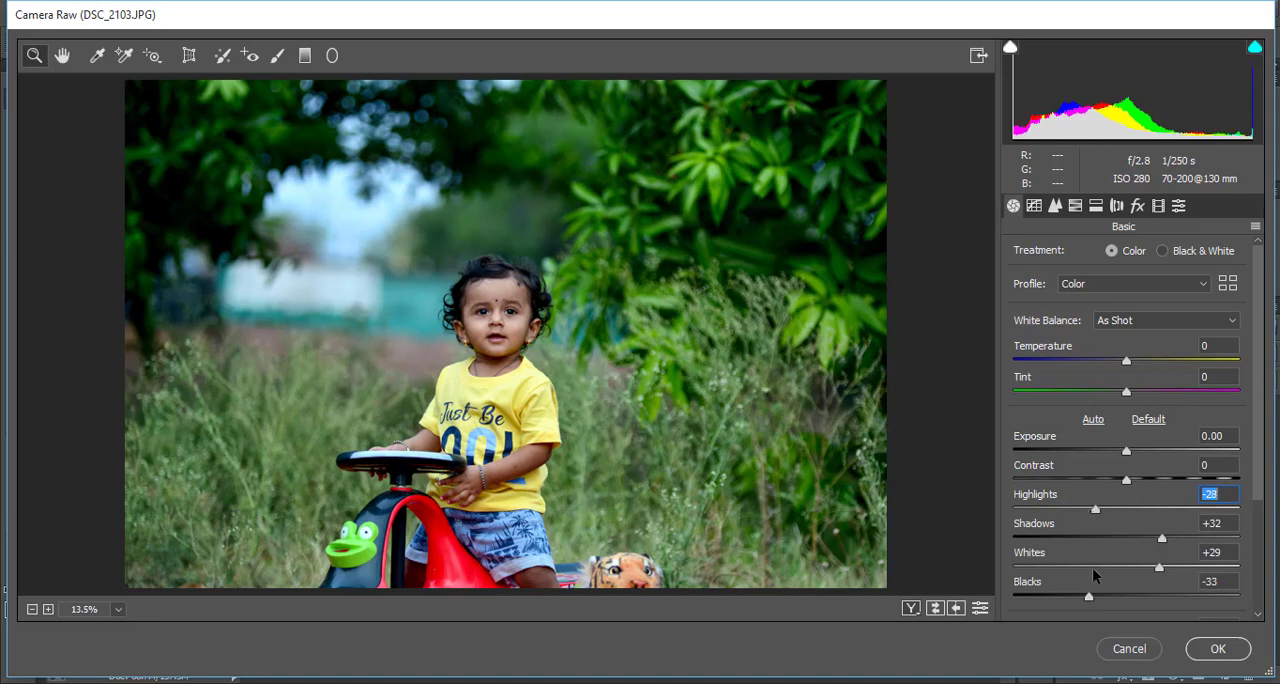
Set Texture to +10, Vibrance to +31, Saturation to -4, Temperature to -6 and Tint to -4 in the basic adjustments
{"action": "scroll", "coordinate": [1090, 580], "scroll_direction": "down", "scroll_amount": 1}
{"action": "scroll", "coordinate": [1137, 614], "scroll_direction": "down", "scroll_amount": 2}
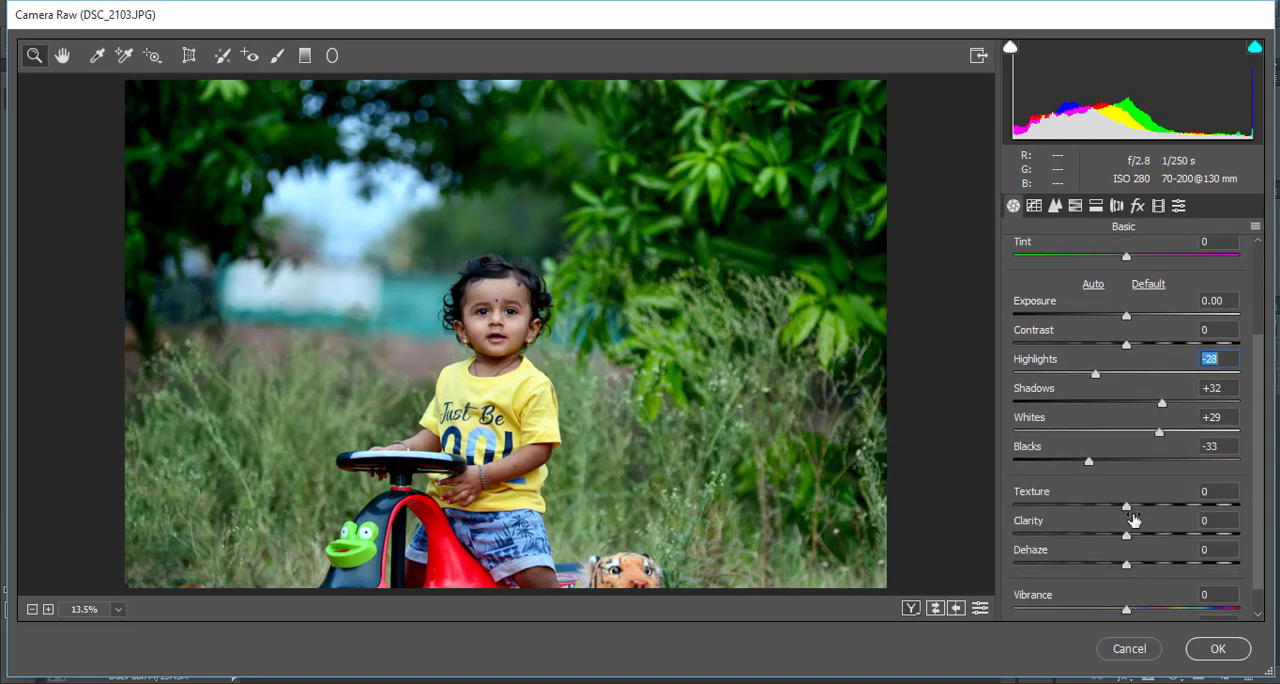
{"action": "left_click_drag", "start_coordinate": [1135, 510], "coordinate": [1143, 510]}
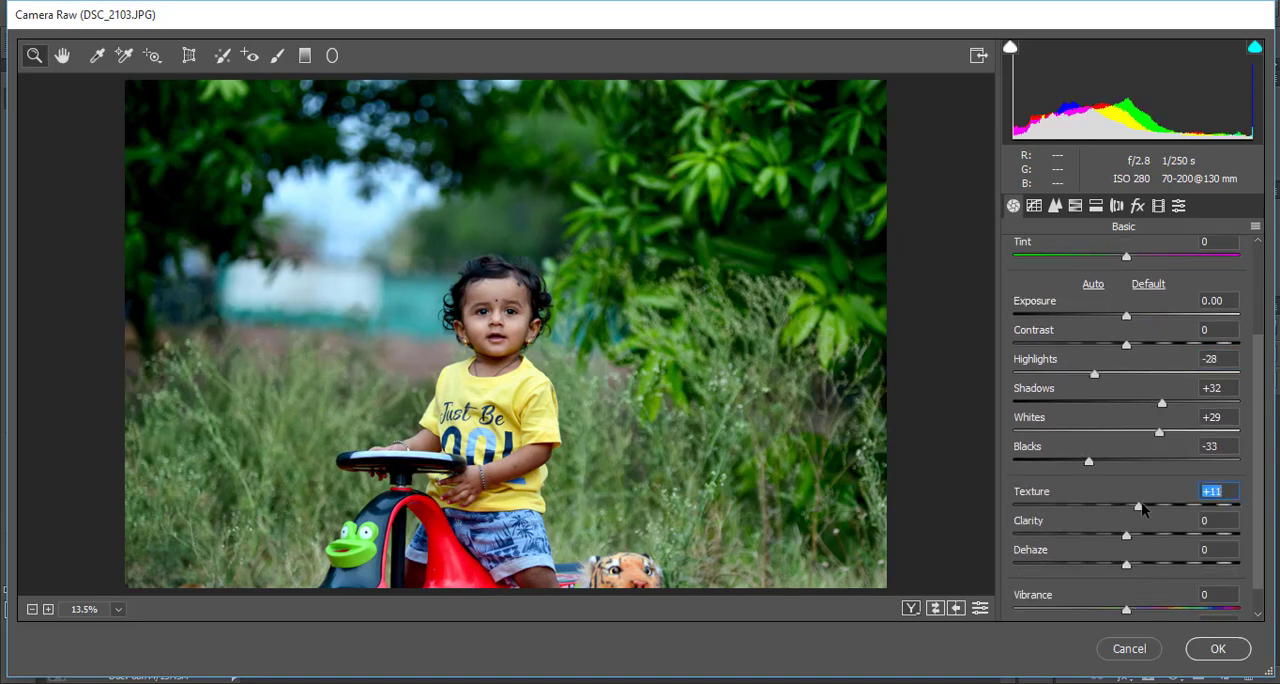
{"action": "scroll", "coordinate": [1095, 531], "scroll_direction": "down", "scroll_amount": 1}
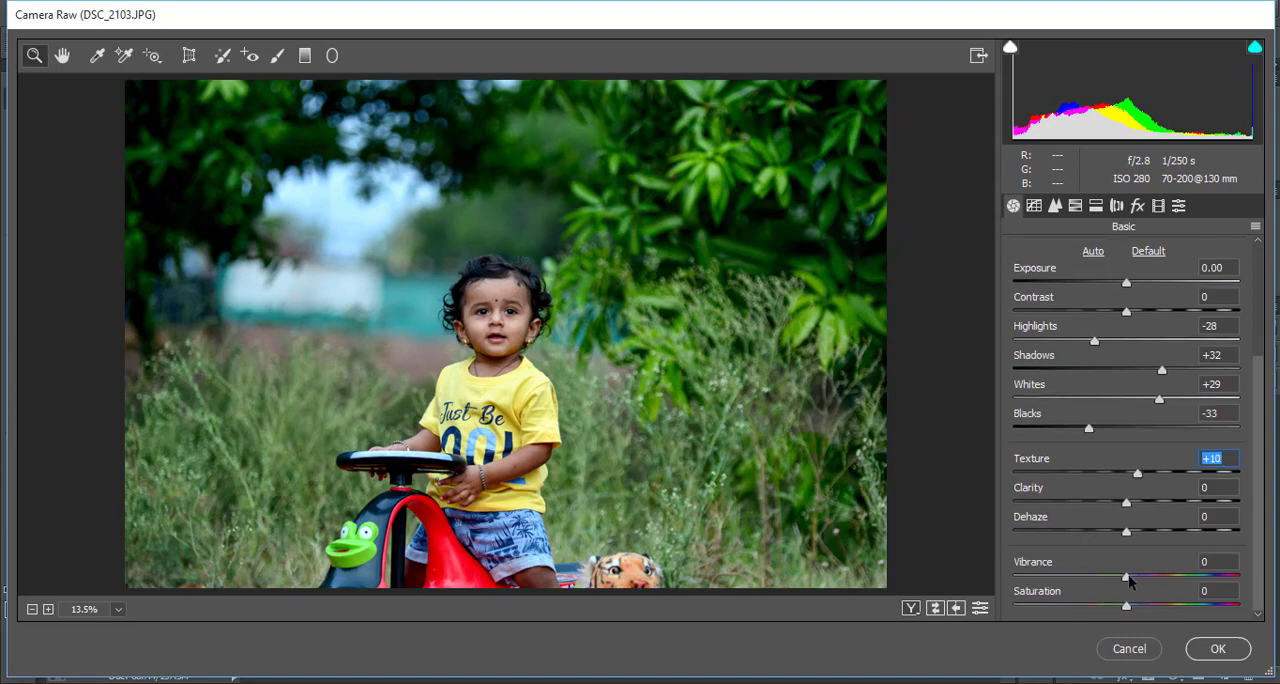
{"action": "left_click_drag", "start_coordinate": [1128, 580], "coordinate": [1122, 610]}
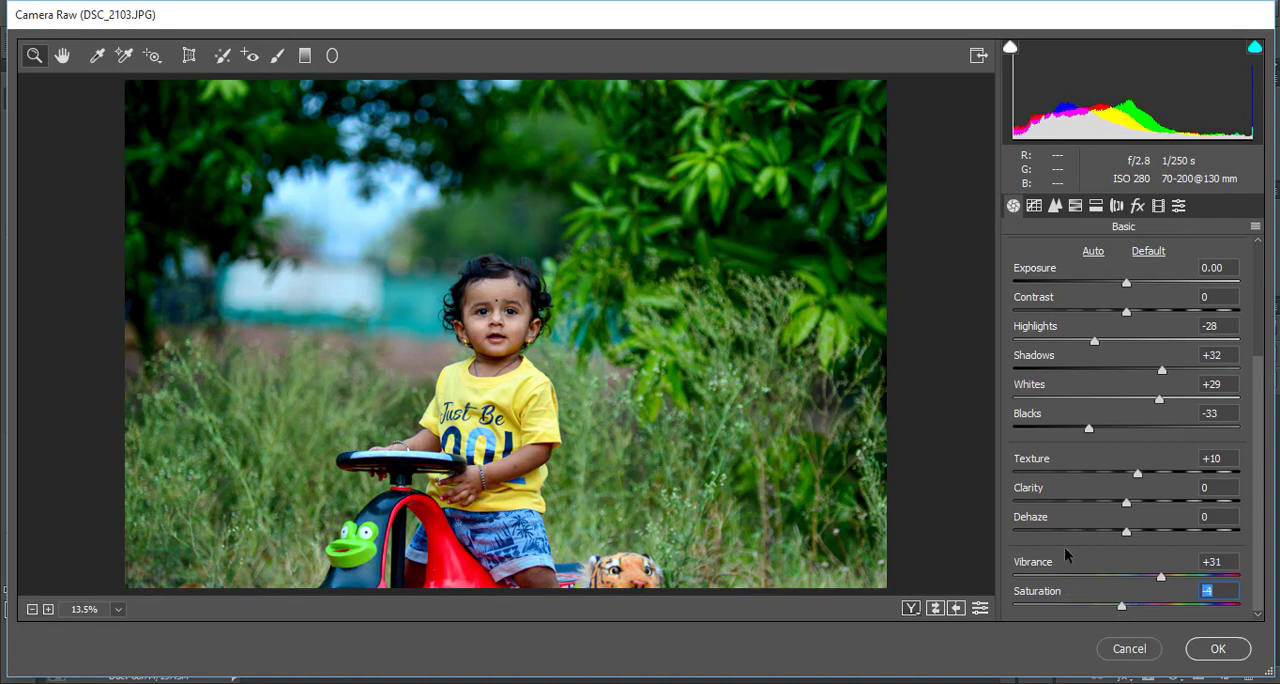
{"action": "scroll", "coordinate": [1065, 550], "scroll_direction": "up", "scroll_amount": 3}
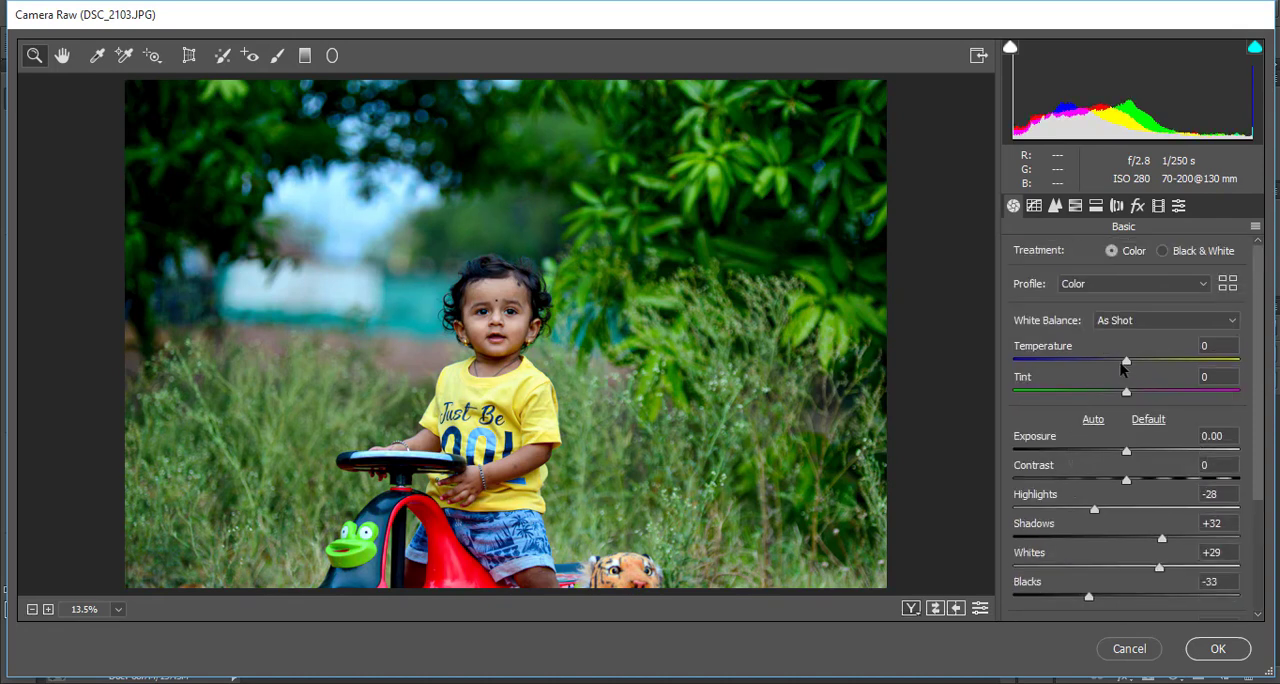
{"action": "left_click_drag", "start_coordinate": [1127, 368], "coordinate": [1125, 403]}
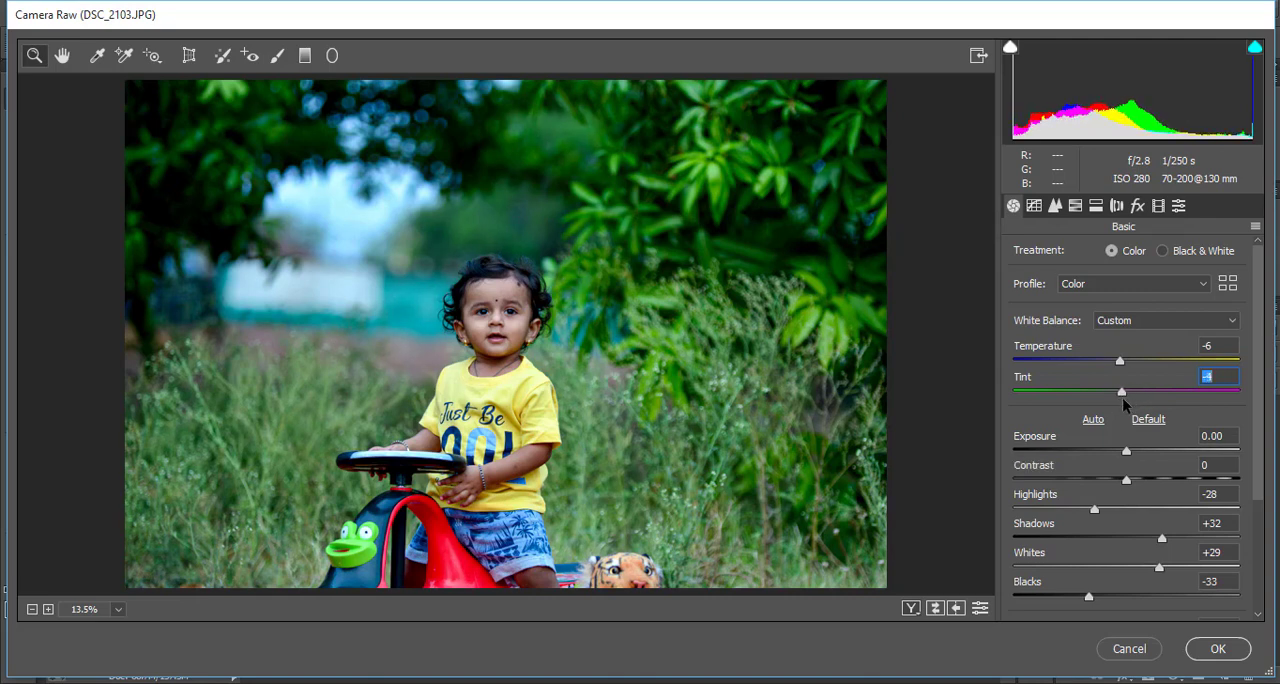
Set the HSL hue of Greens to -100 and of Yellows to +6 to turn the foliage golden
{"action": "left_click", "coordinate": [1075, 205]}
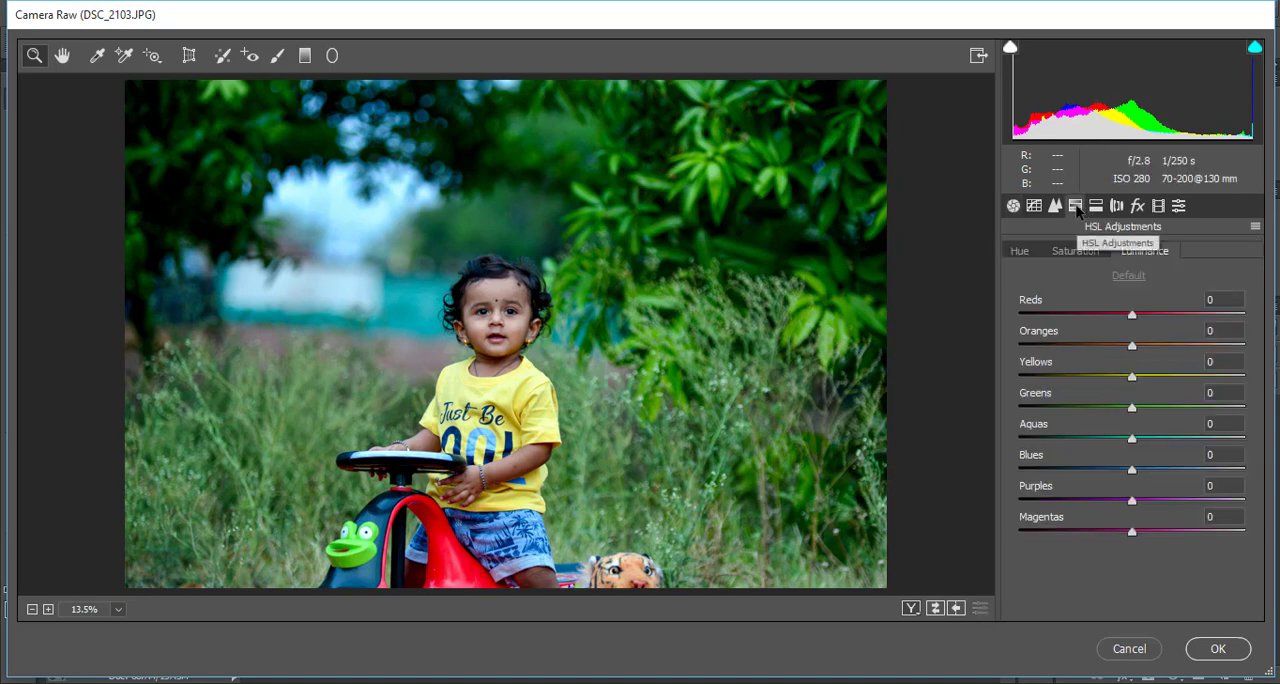
{"action": "left_click", "coordinate": [1015, 253]}
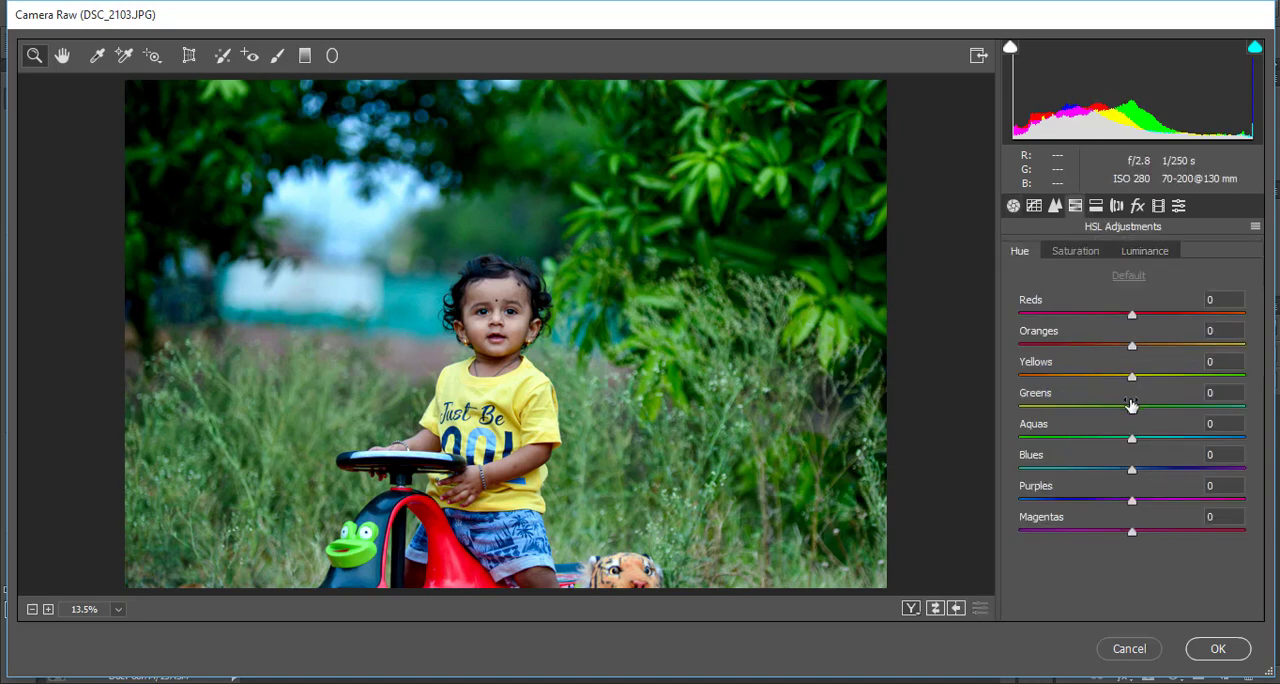
{"action": "left_click_drag", "start_coordinate": [1131, 409], "coordinate": [1002, 415]}
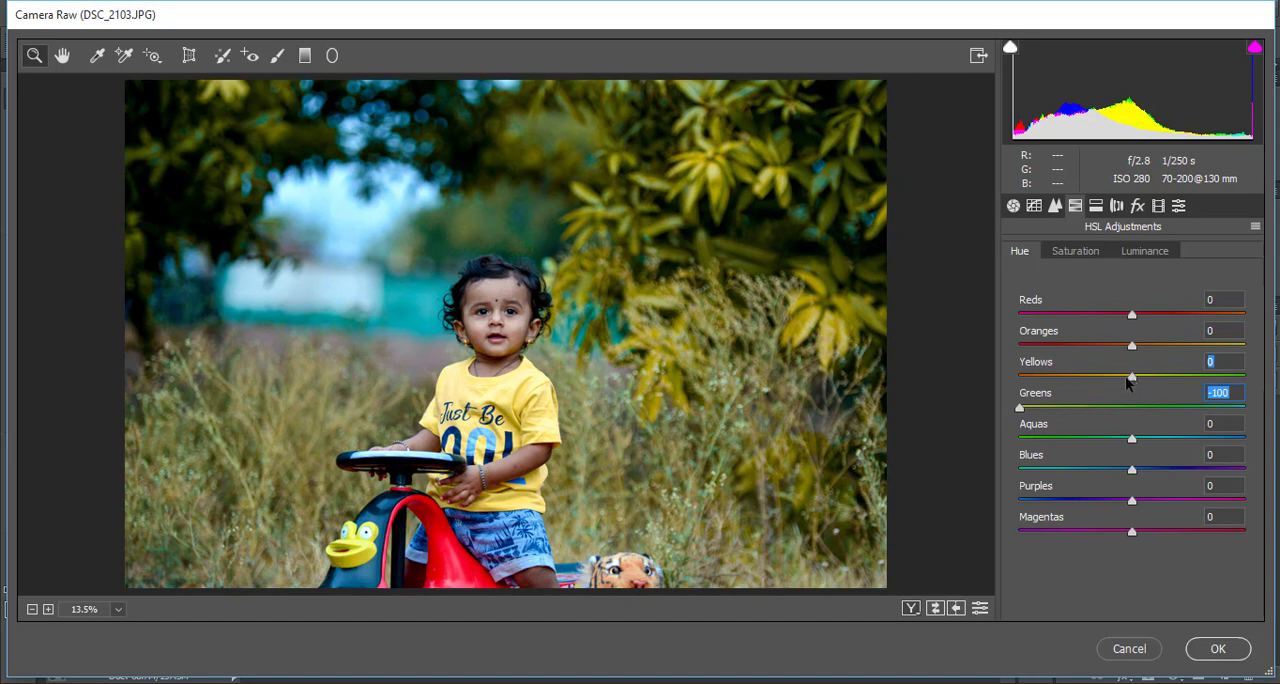
{"action": "mouse_move", "coordinate": [1131, 376]}
{"action": "left_mouse_down"}
{"action": "mouse_move", "coordinate": [1007, 381]}
{"action": "mouse_move", "coordinate": [1118, 386]}
{"action": "mouse_move", "coordinate": [1118, 414]}
{"action": "mouse_move", "coordinate": [1177, 408]}
{"action": "mouse_move", "coordinate": [1115, 408]}
{"action": "mouse_move", "coordinate": [1163, 377]}
{"action": "mouse_move", "coordinate": [1104, 388]}
{"action": "mouse_move", "coordinate": [1151, 383]}
{"action": "left_mouse_up"}
Set the HSL luminance of Yellows to +18, Greens to -15 and Blues to +5, and the saturation of Aquas to -33 and Blues to -32
{"action": "left_click", "coordinate": [1146, 251]}
{"action": "left_click_drag", "start_coordinate": [1134, 472], "coordinate": [1094, 441]}
{"action": "left_click", "coordinate": [1078, 250]}
{"action": "left_click", "coordinate": [1100, 470]}
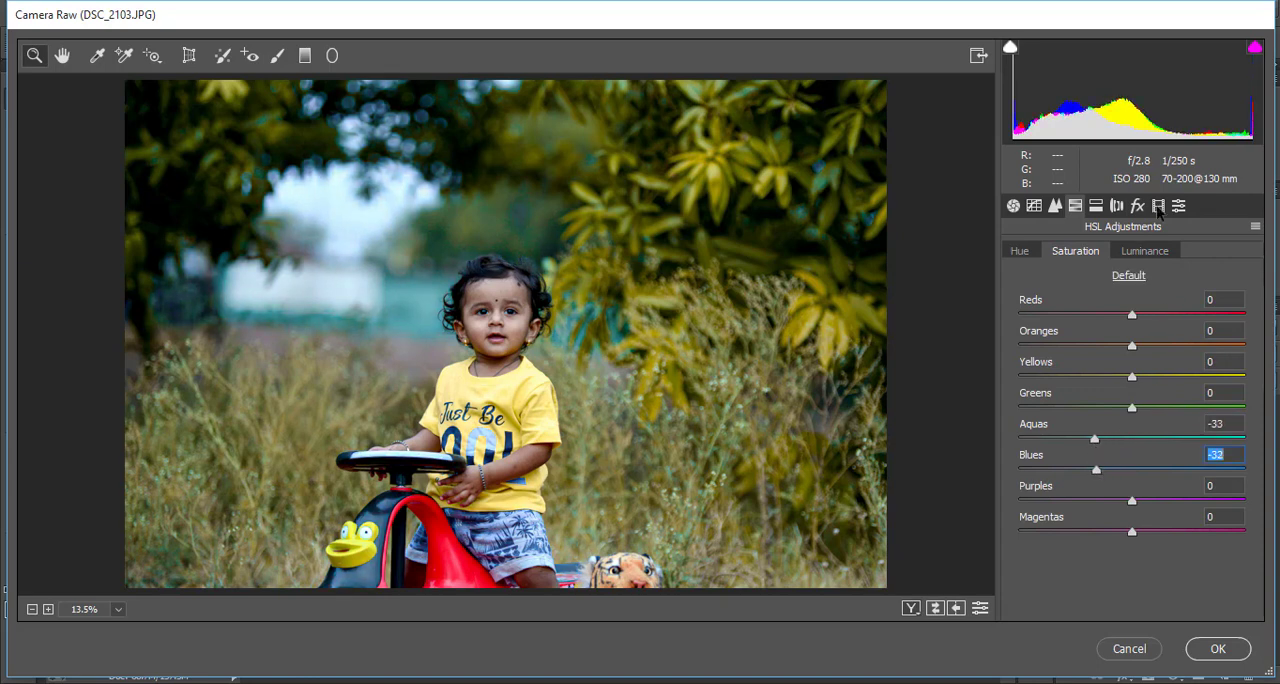
{"action": "left_click", "coordinate": [1148, 251]}
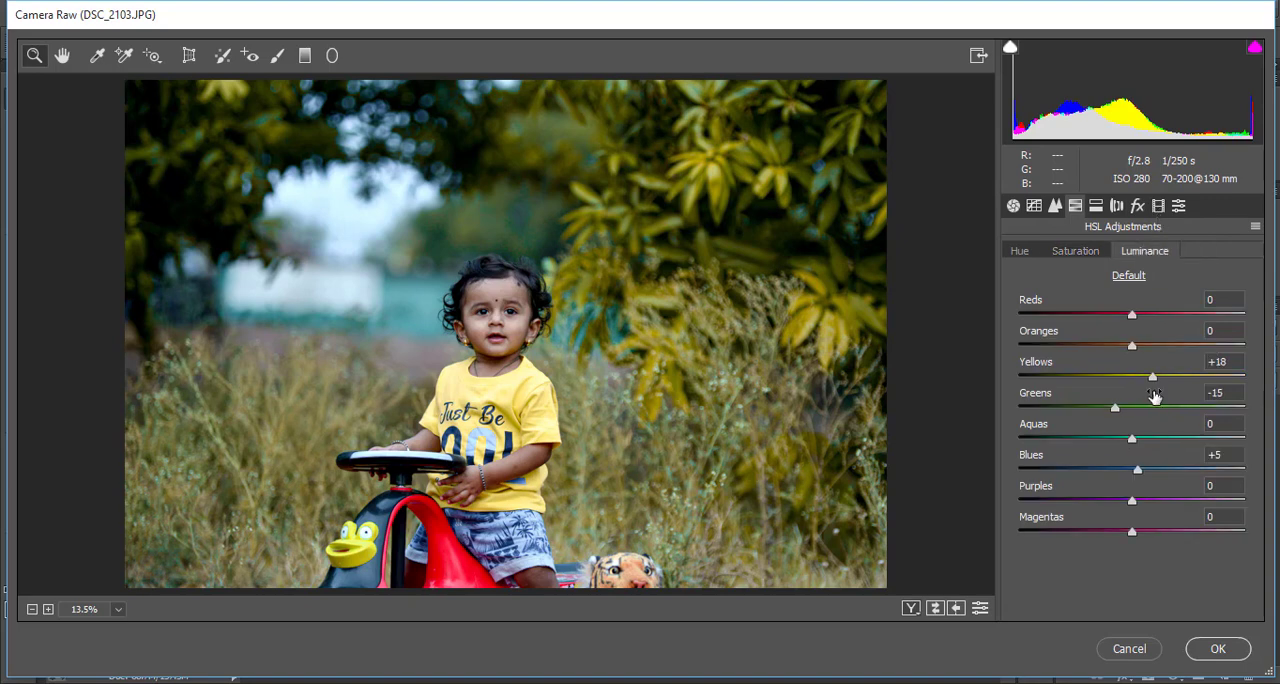
{"action": "left_click", "coordinate": [1020, 251]}
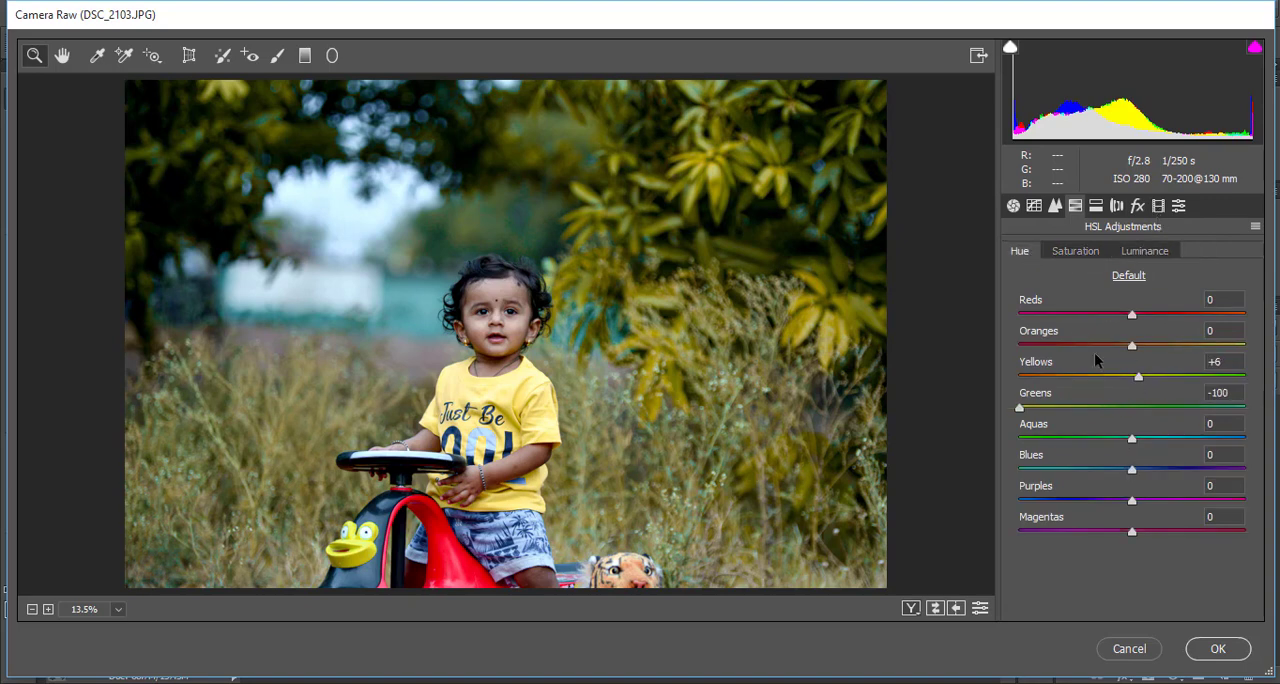
Set the Blue Primary calibration hue to -42 and saturation to -20, and apply the Camera Raw filter
{"action": "left_click", "coordinate": [1158, 205]}
{"action": "left_click_drag", "start_coordinate": [1136, 563], "coordinate": [1073, 562]}
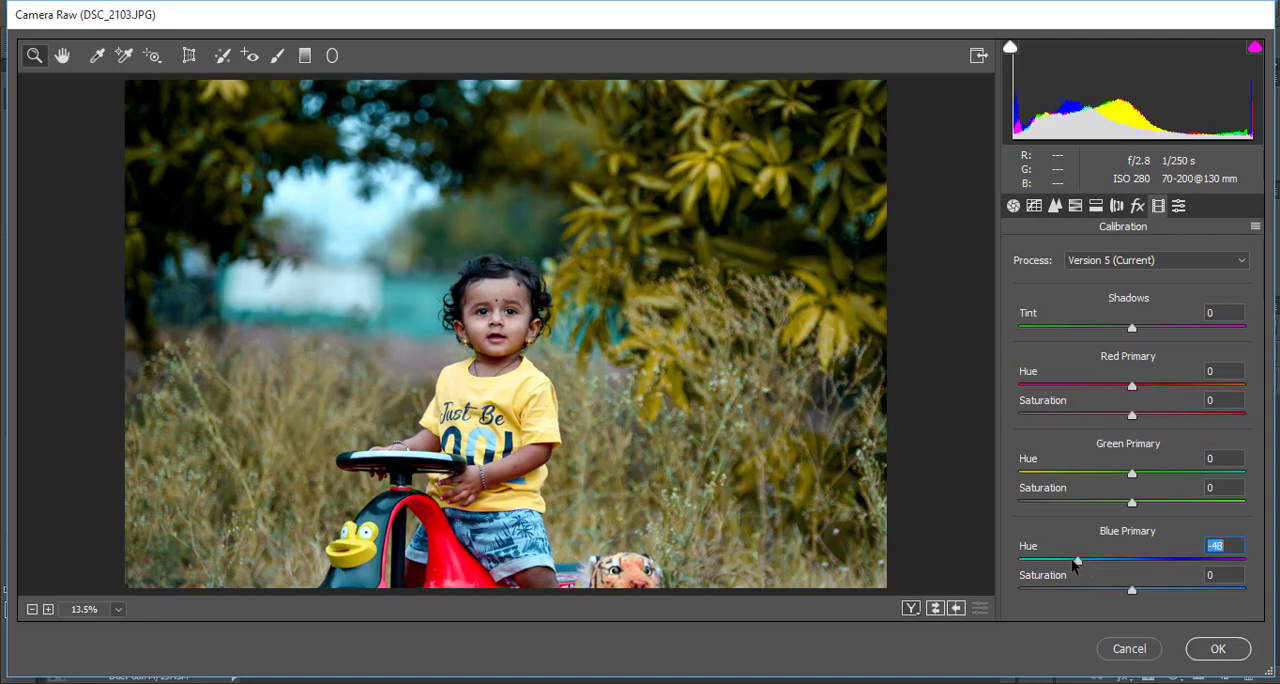
{"action": "left_click", "coordinate": [1186, 590]}
{"action": "left_click_drag", "start_coordinate": [1137, 596], "coordinate": [1112, 594]}
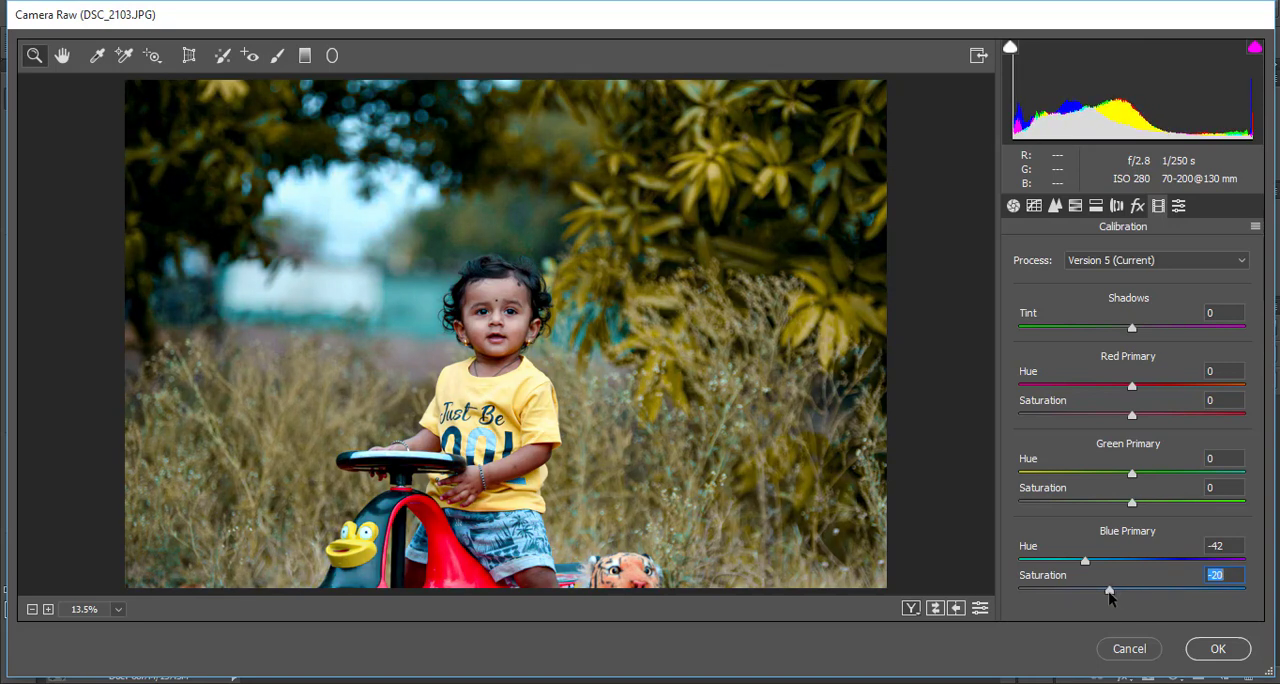
{"action": "left_click", "coordinate": [1218, 648]}
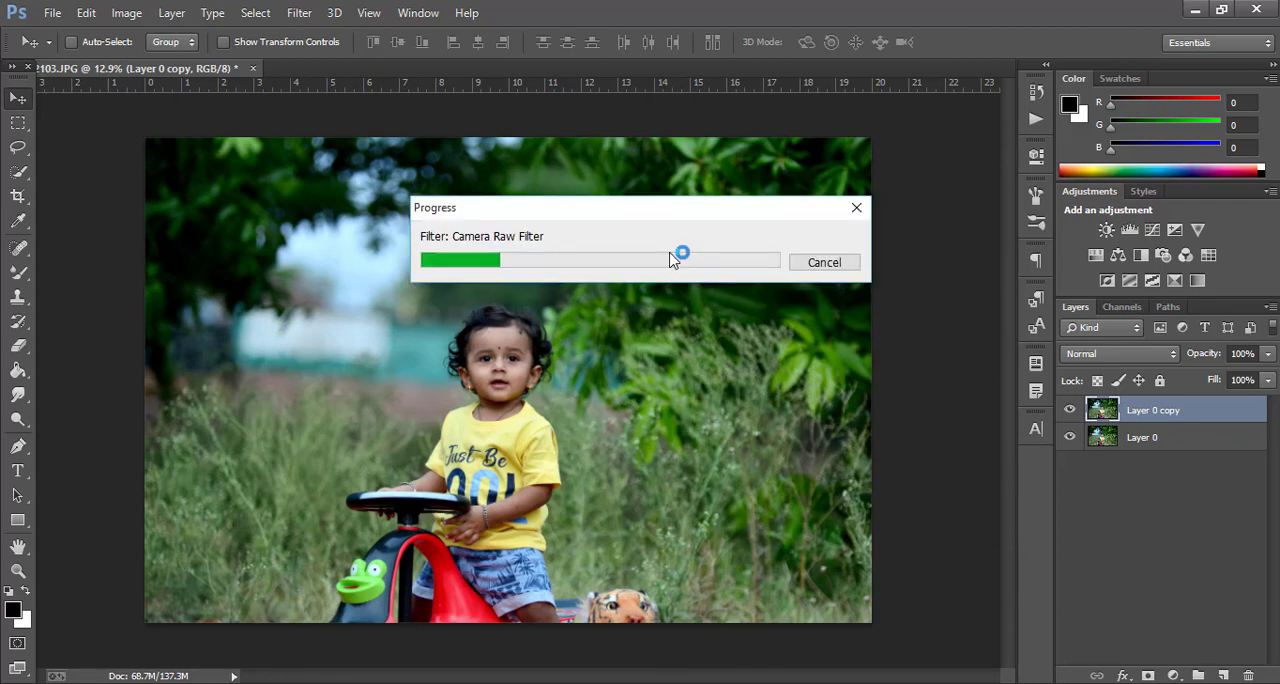
Run the Camera Raw filter again, shift the Yellows hue toward orange, and set saturation for Yellows to +24, Aquas to -35 and Blues to -31
{"action": "left_click", "coordinate": [301, 14]}
{"action": "left_click", "coordinate": [343, 122]}
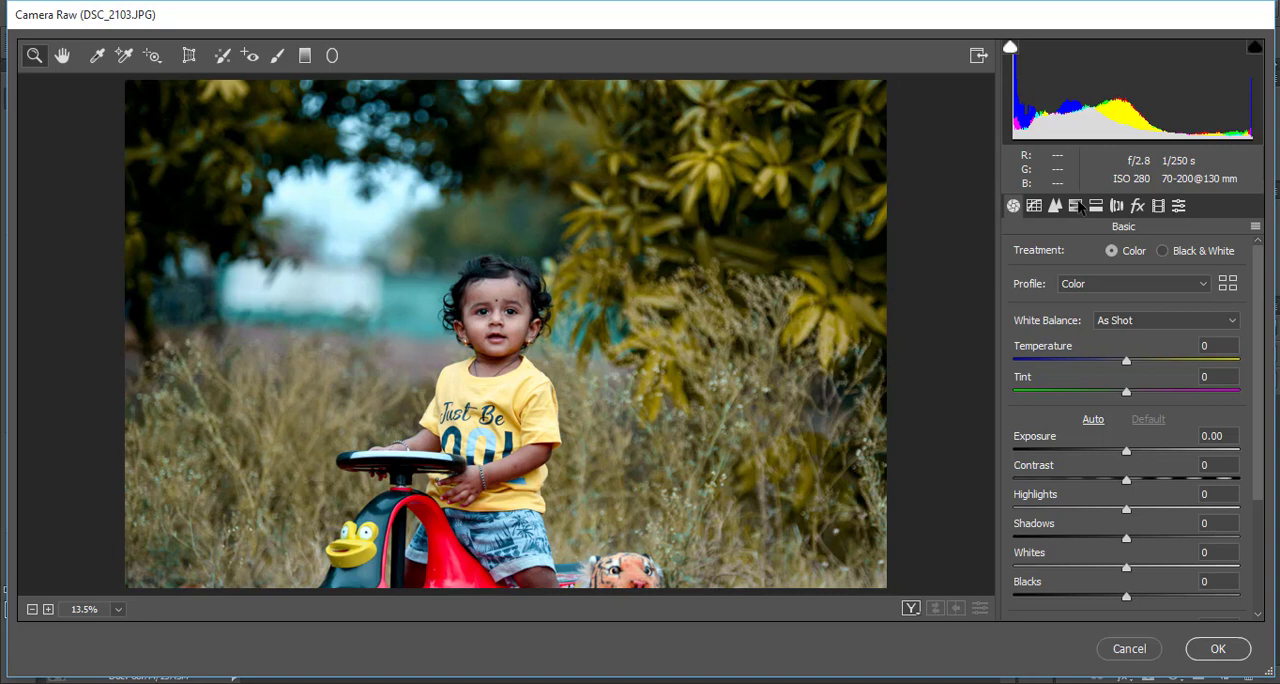
{"action": "left_click", "coordinate": [1077, 205]}
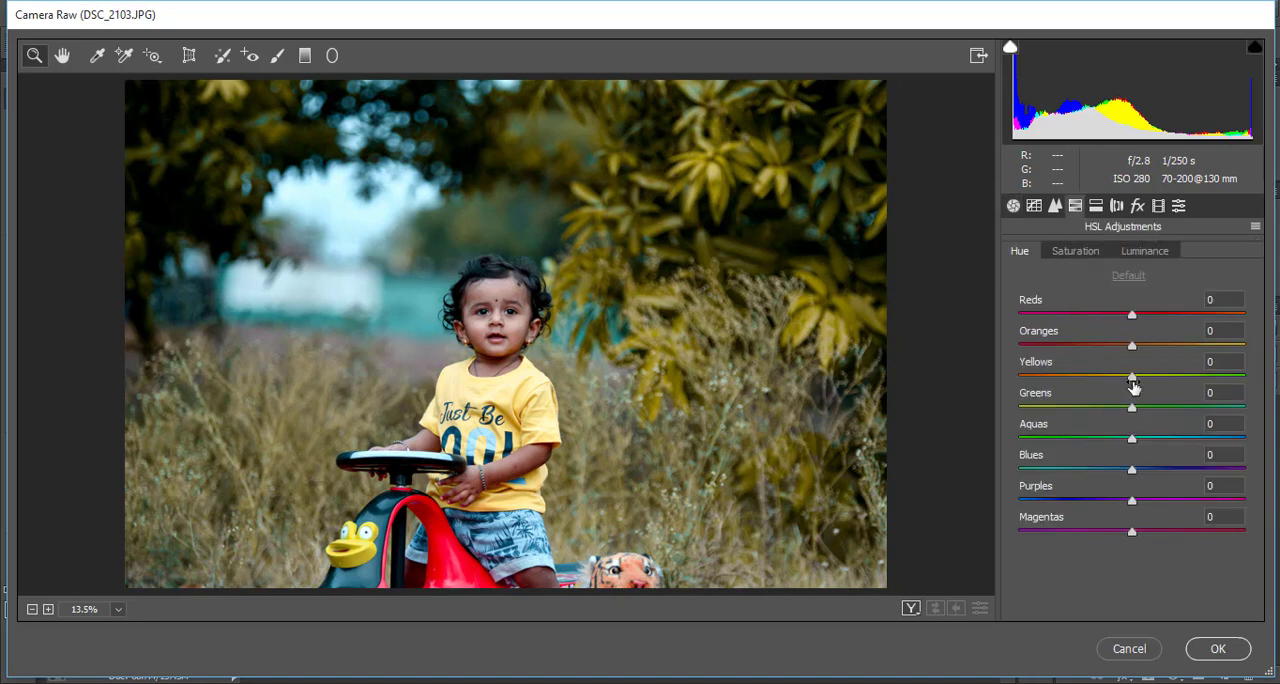
{"action": "left_click_drag", "start_coordinate": [1107, 378], "coordinate": [1159, 377]}
{"action": "left_click", "coordinate": [1073, 250]}
{"action": "left_click_drag", "start_coordinate": [1121, 438], "coordinate": [1097, 469]}
{"action": "left_click", "coordinate": [1092, 440]}
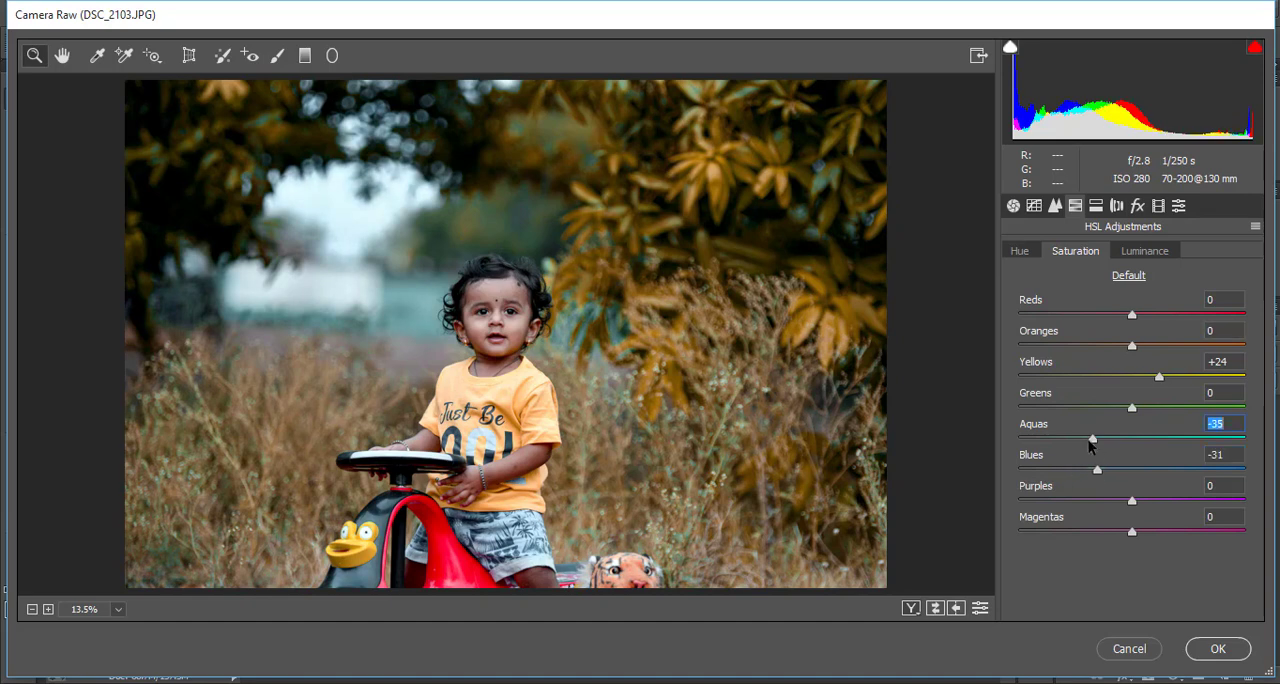
Set the post-crop vignetting amount to -28 and the Green Primary hue to -14 and saturation to -9, and apply the filter
{"action": "left_click", "coordinate": [1137, 206]}
{"action": "left_click_drag", "start_coordinate": [1129, 452], "coordinate": [1099, 453]}
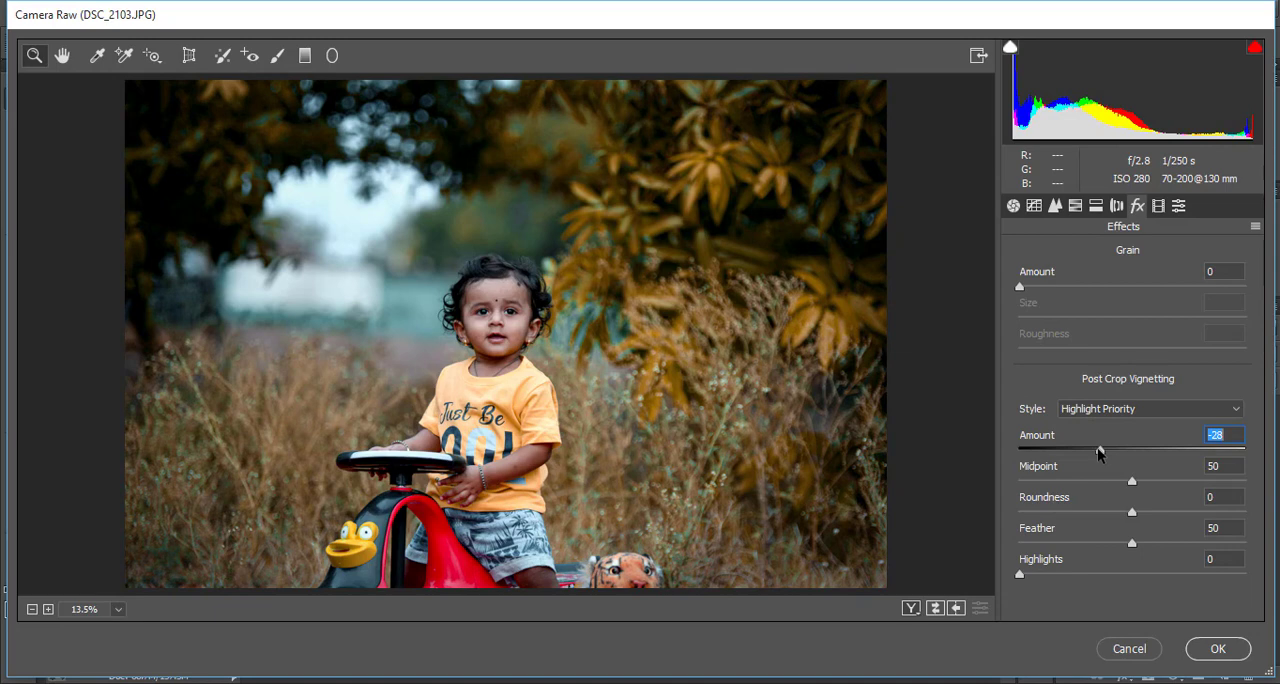
{"action": "left_click", "coordinate": [1159, 206]}
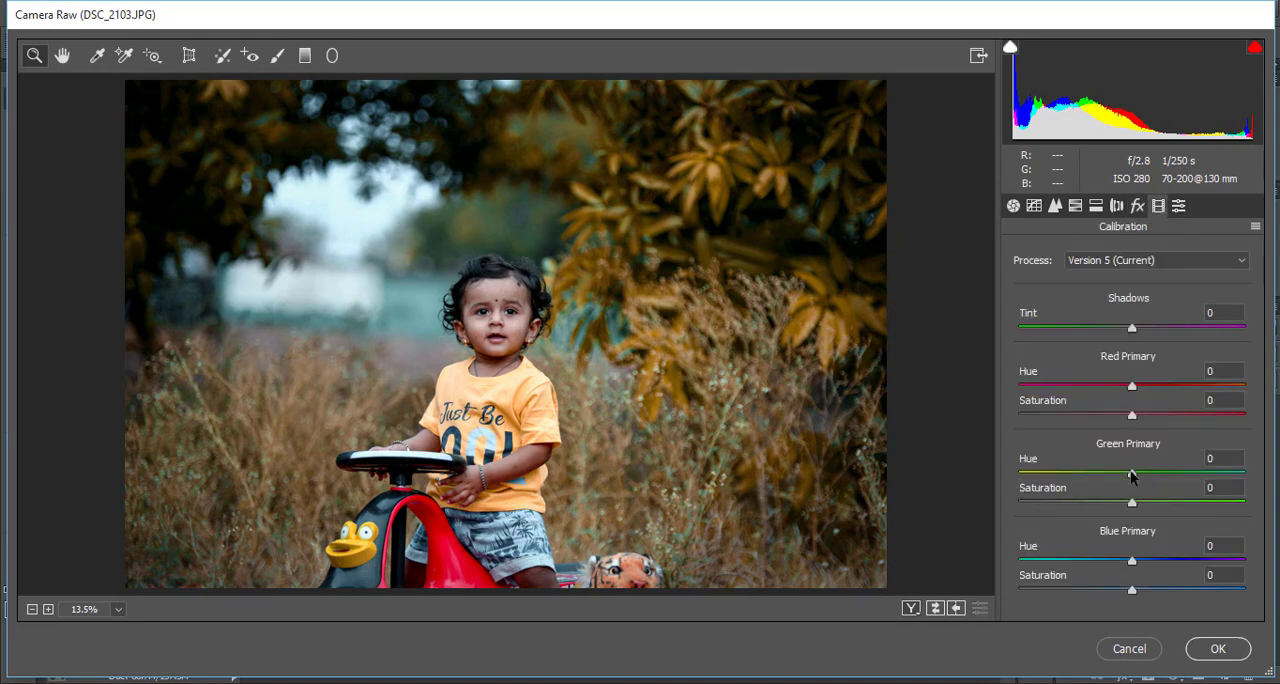
{"action": "left_click_drag", "start_coordinate": [1088, 479], "coordinate": [1118, 503]}
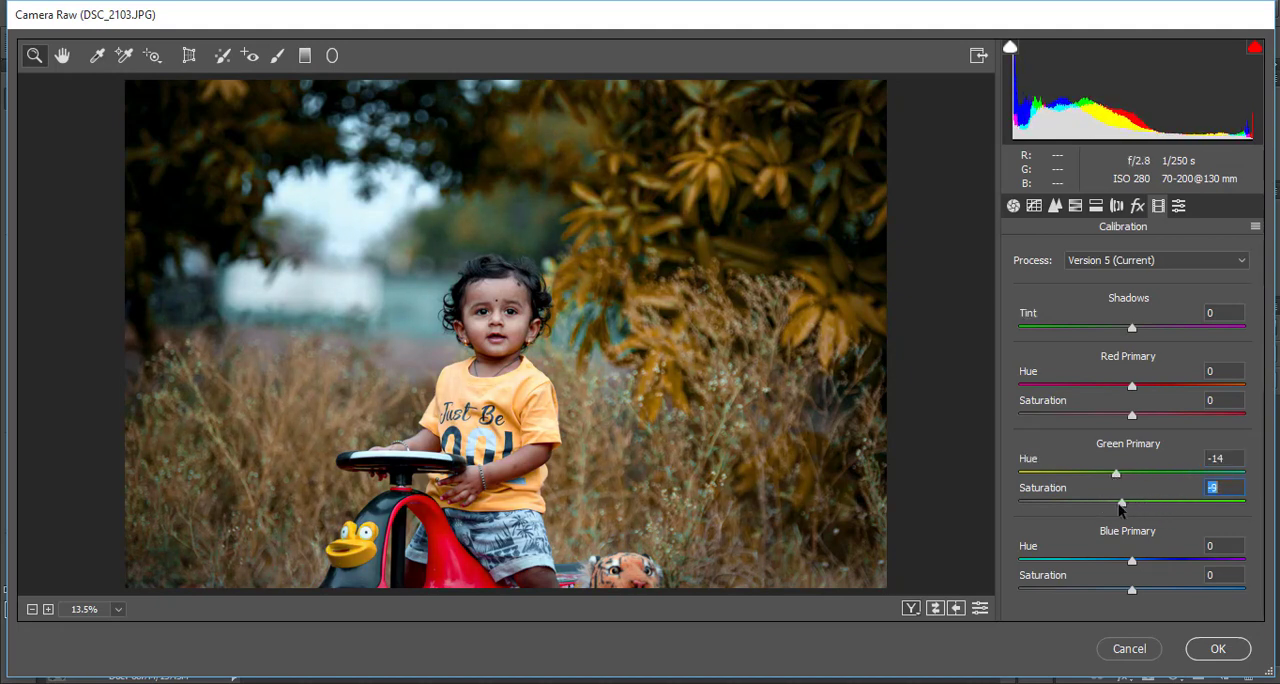
{"action": "left_click", "coordinate": [1218, 648]}
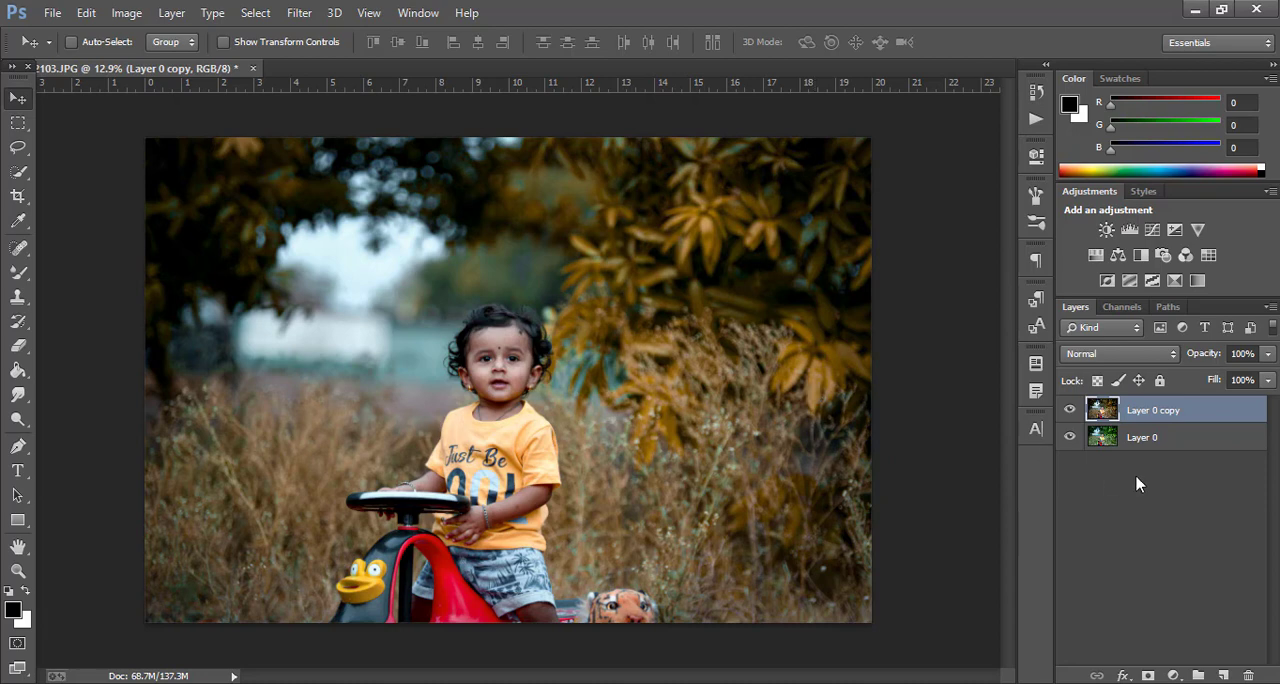
Compare the photo with and without Layer 0 copy, and look closely at the child's face
{"action": "left_click", "coordinate": [1070, 410]}
{"action": "left_click", "coordinate": [1070, 410]}
{"action": "scroll", "coordinate": [507, 373], "scroll_direction": "up", "scroll_amount": 15}
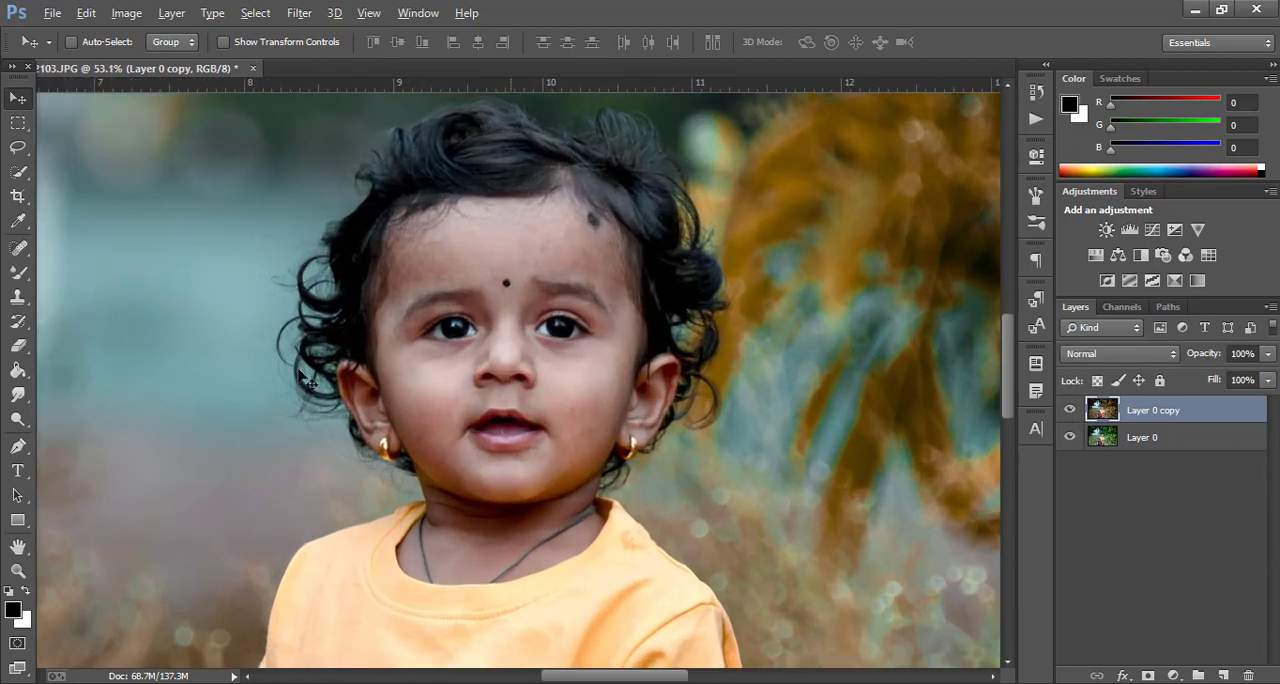
Set up the Eraser tool with 53% opacity and a soft round 332 px brush at 0% hardness
{"action": "left_click", "coordinate": [17, 395]}
{"action": "left_click", "coordinate": [17, 345]}
{"action": "scroll", "coordinate": [419, 210], "scroll_direction": "up", "scroll_amount": 3}
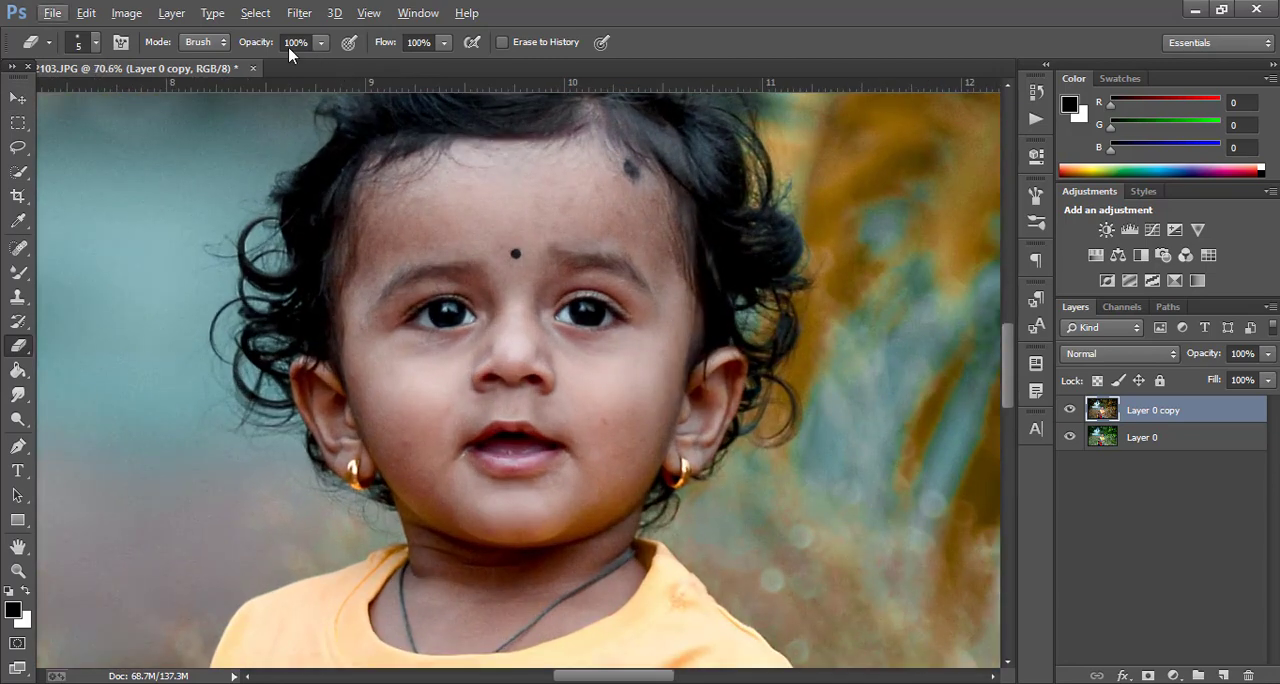
{"action": "left_click_drag", "start_coordinate": [252, 44], "coordinate": [204, 58]}
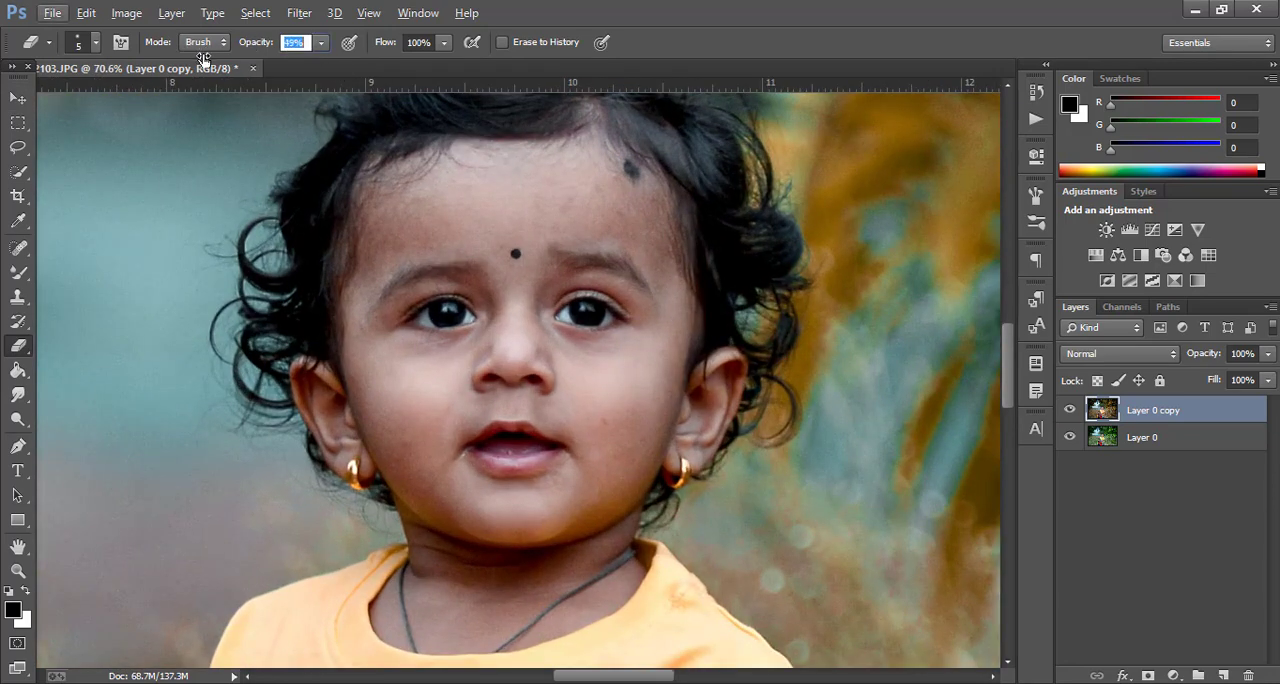
{"action": "right_click", "coordinate": [636, 390]}
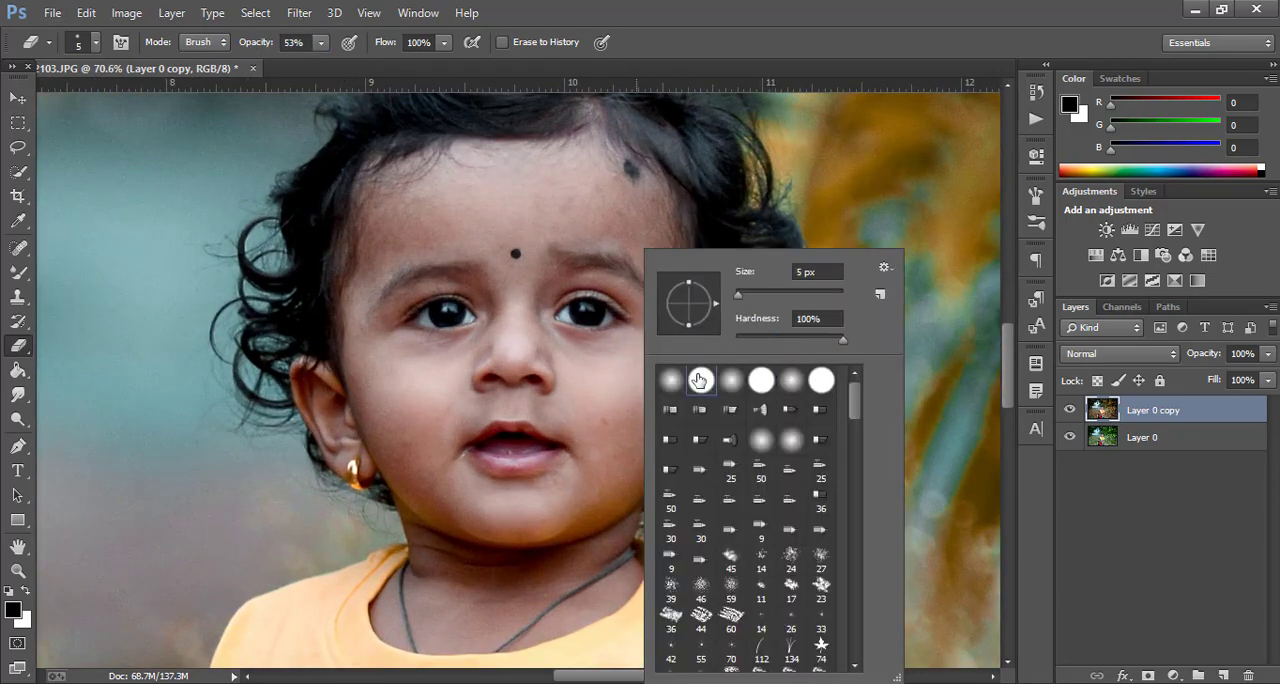
{"action": "left_click_drag", "start_coordinate": [822, 293], "coordinate": [827, 294]}
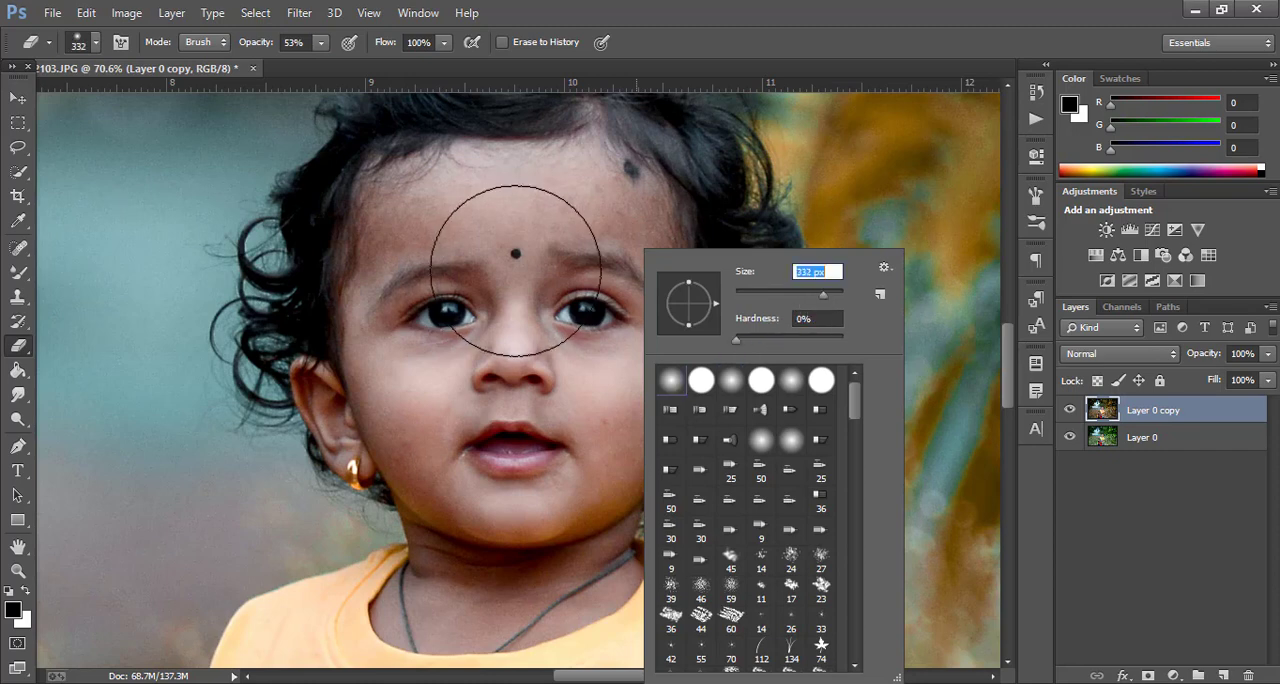
Erase the color grade on Layer 0 copy over the child's face and ears, and compare the photo with that layer hidden
{"action": "left_click", "coordinate": [504, 248]}
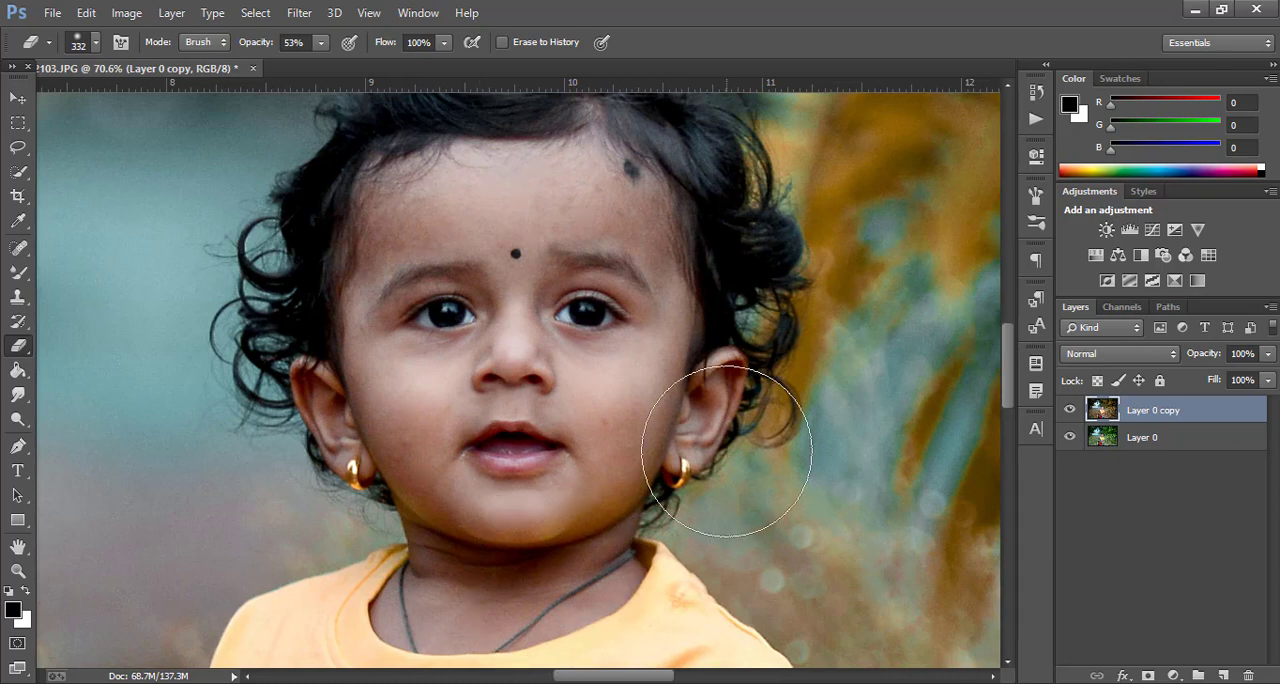
{"action": "left_click", "coordinate": [673, 396]}
{"action": "scroll", "coordinate": [401, 392], "scroll_direction": "down", "scroll_amount": 3}
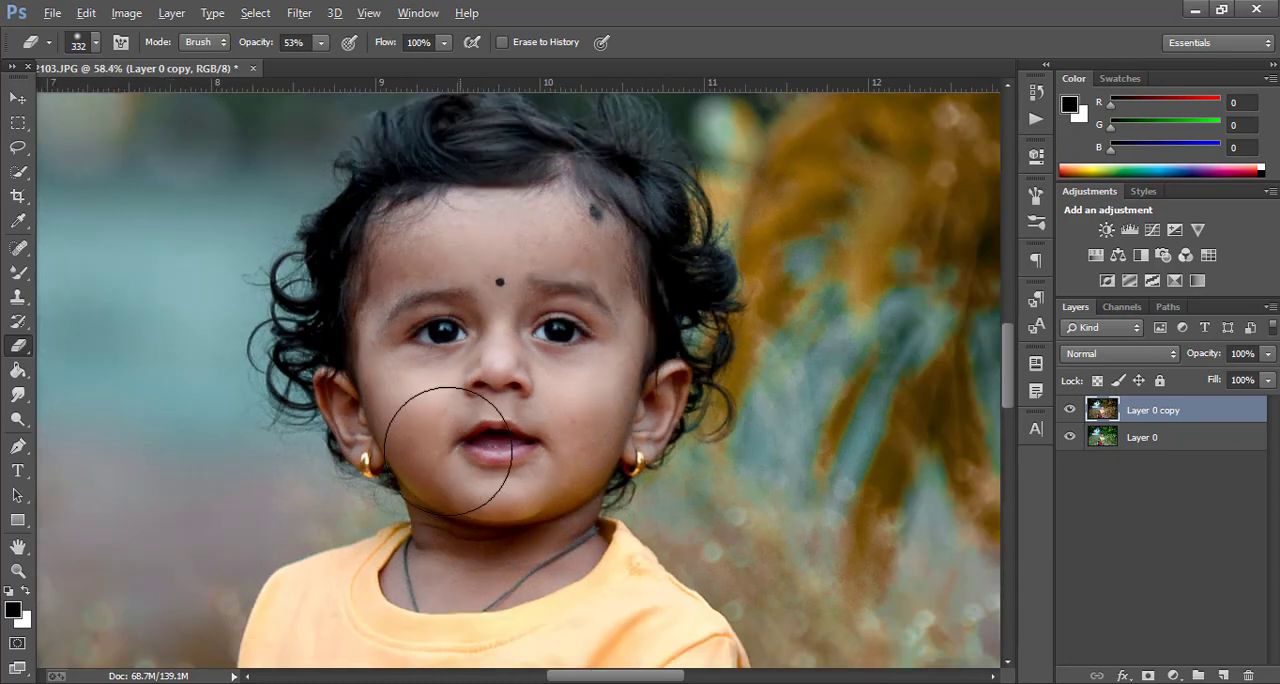
{"action": "left_click", "coordinate": [1069, 411]}
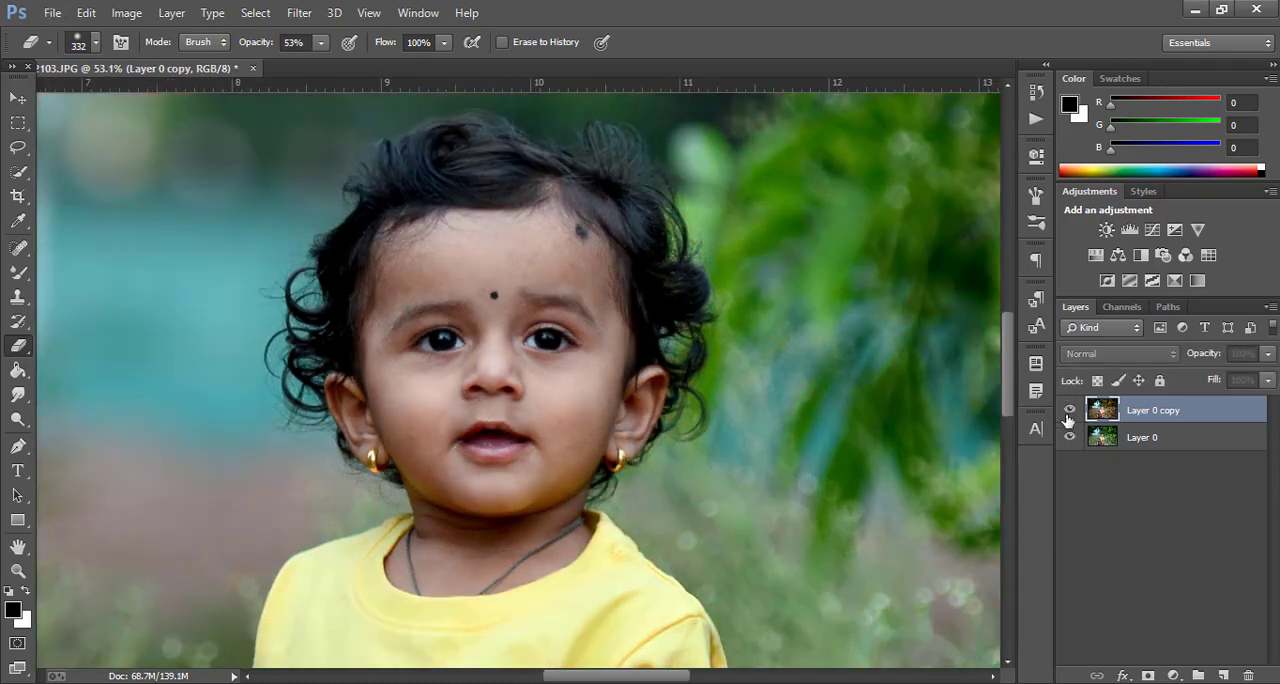
{"action": "left_click", "coordinate": [1069, 410]}
{"action": "scroll", "coordinate": [736, 473], "scroll_direction": "down", "scroll_amount": 1}
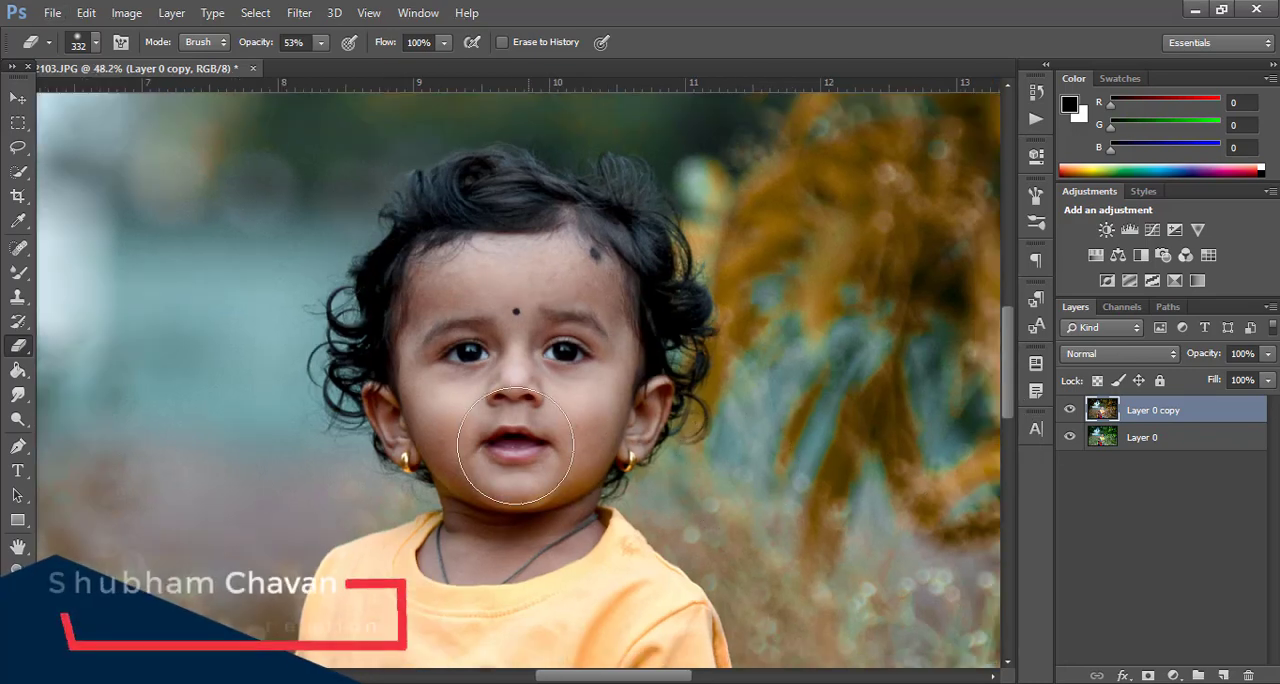
Erase the color grade at 53% opacity over the child's neck, arms and leg on Layer 0 copy
{"action": "scroll", "coordinate": [521, 400], "scroll_direction": "up", "scroll_amount": 3}
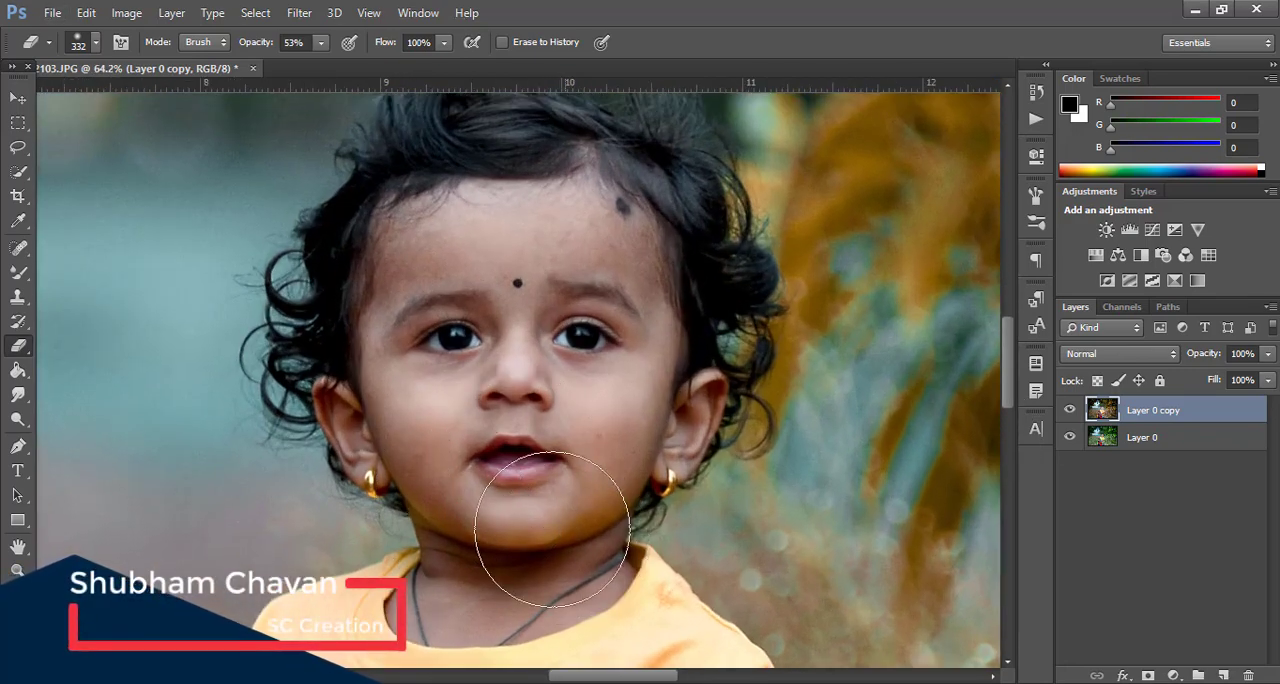
{"action": "scroll", "coordinate": [600, 300], "scroll_direction": "up", "scroll_amount": 1}
{"action": "scroll", "coordinate": [508, 358], "scroll_direction": "down", "scroll_amount": 6}
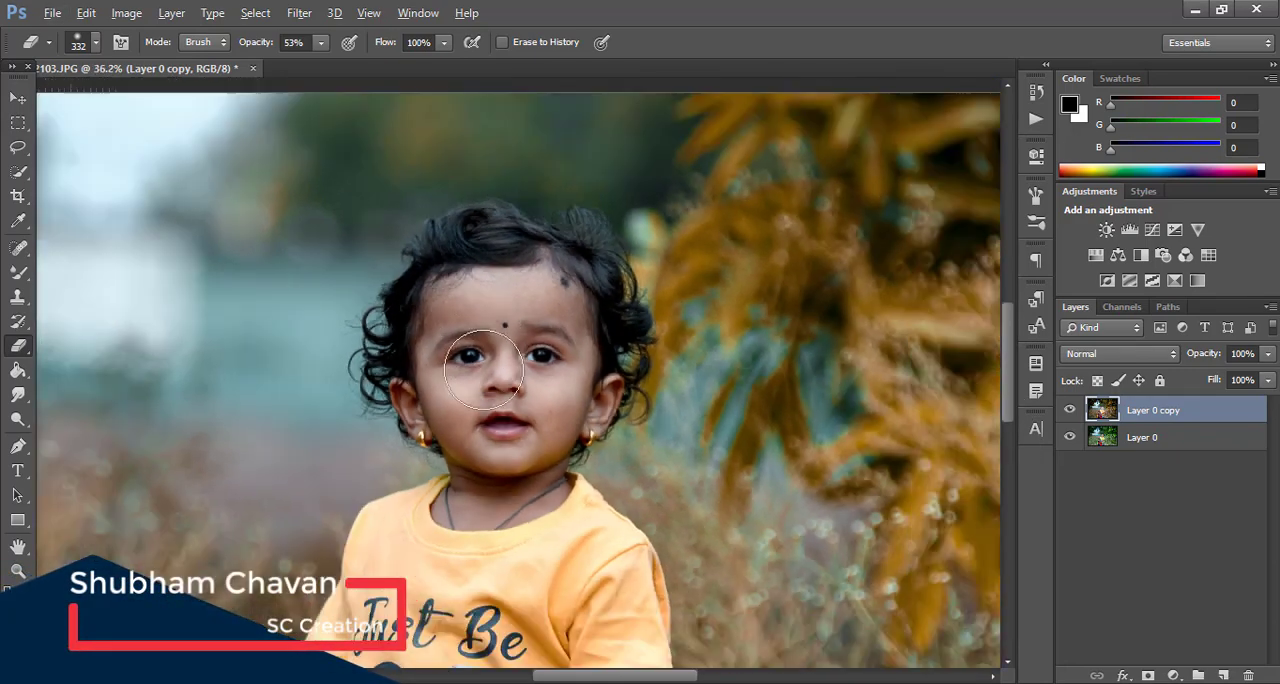
{"action": "scroll", "coordinate": [526, 510], "scroll_direction": "down", "scroll_amount": 4}
{"action": "scroll", "coordinate": [542, 482], "scroll_direction": "up", "scroll_amount": 3}
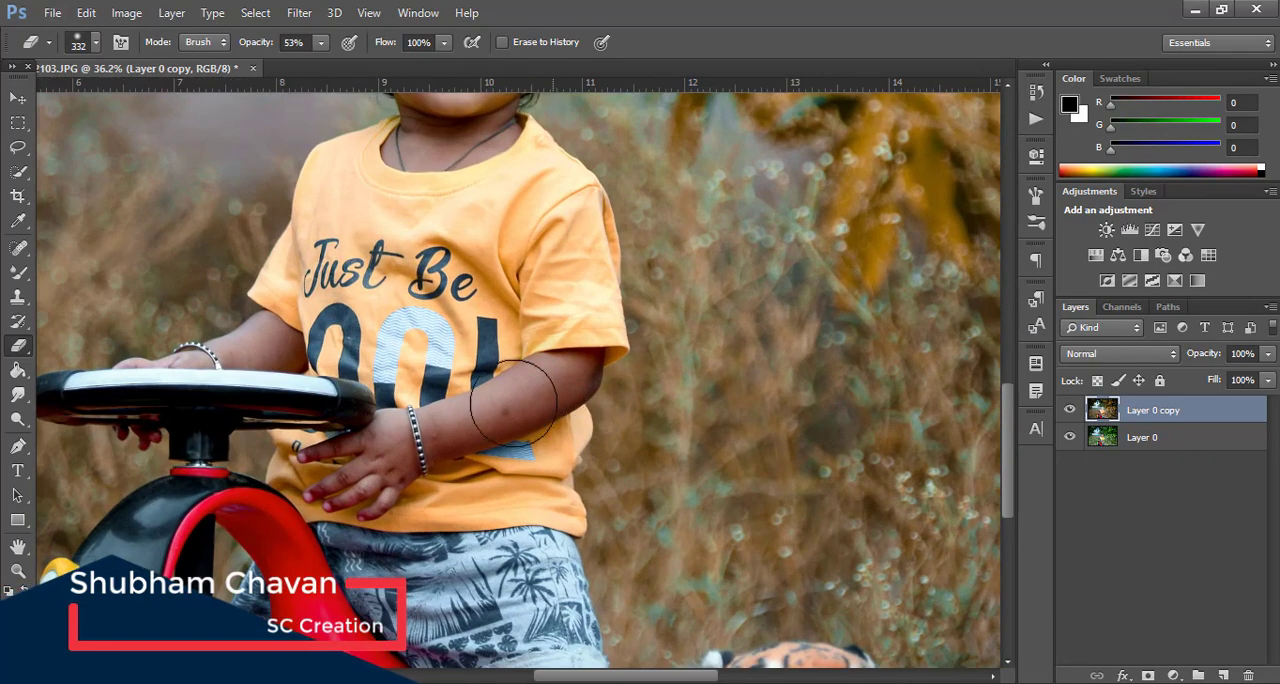
{"action": "scroll", "coordinate": [490, 530], "scroll_direction": "down", "scroll_amount": 3}
{"action": "scroll", "coordinate": [505, 543], "scroll_direction": "up", "scroll_amount": 1}
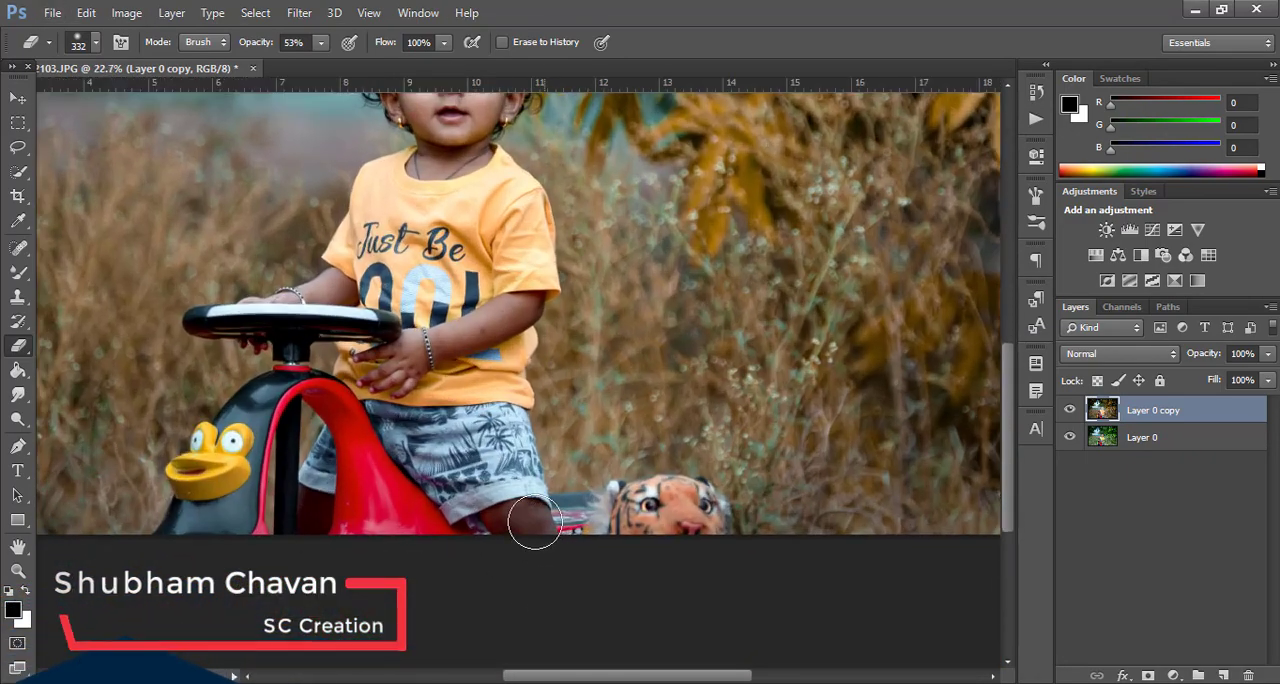
{"action": "scroll", "coordinate": [607, 516], "scroll_direction": "down", "scroll_amount": 3}
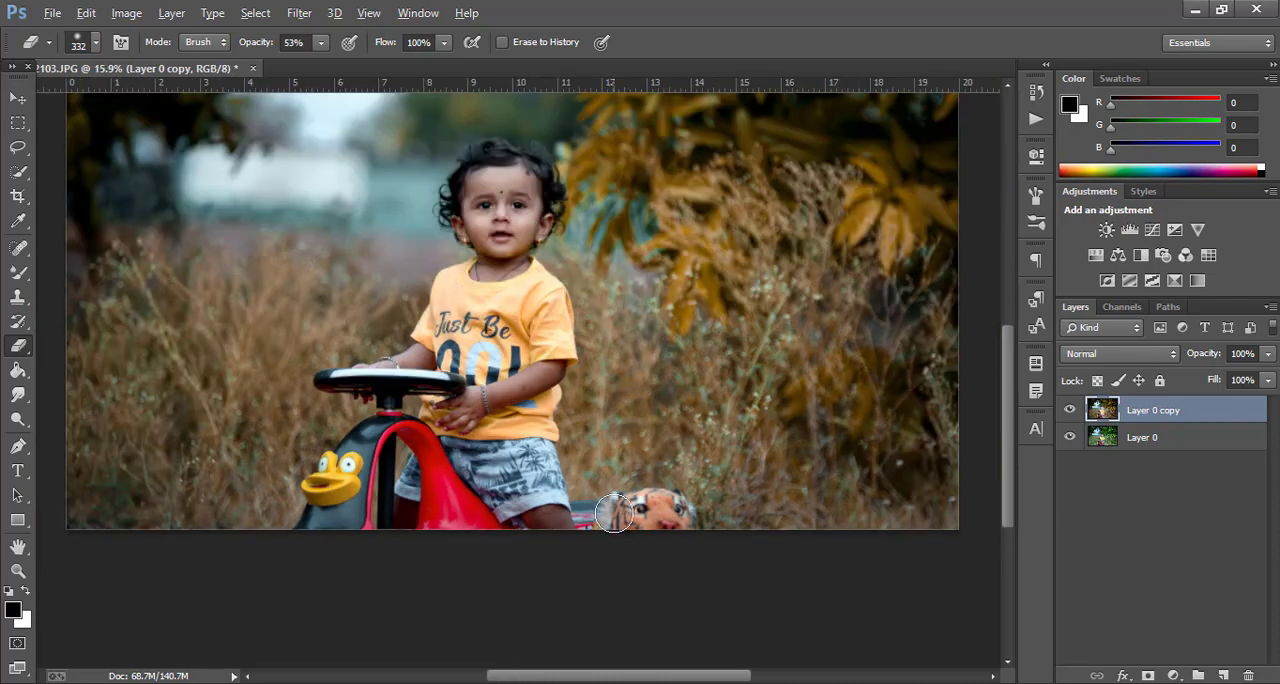
Merge the visible layers into one and open the Imagenomic Portraiture filter on the result
{"action": "right_click", "coordinate": [1186, 418]}
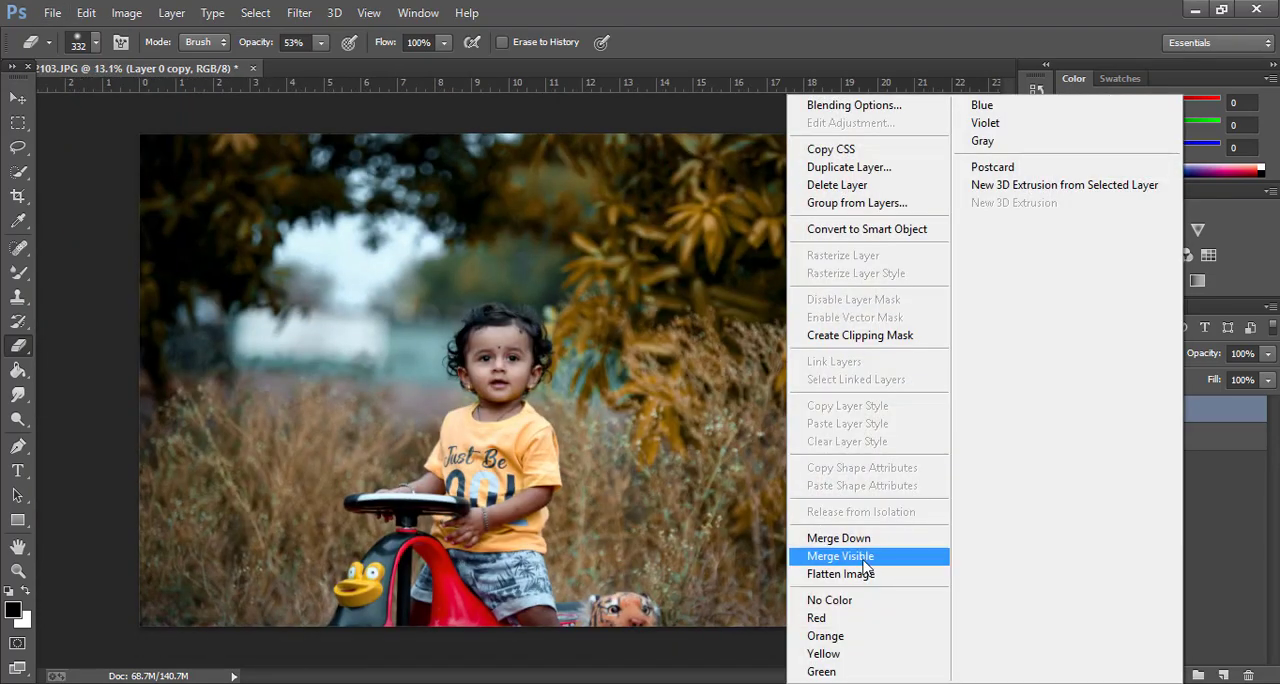
{"action": "left_click", "coordinate": [865, 565]}
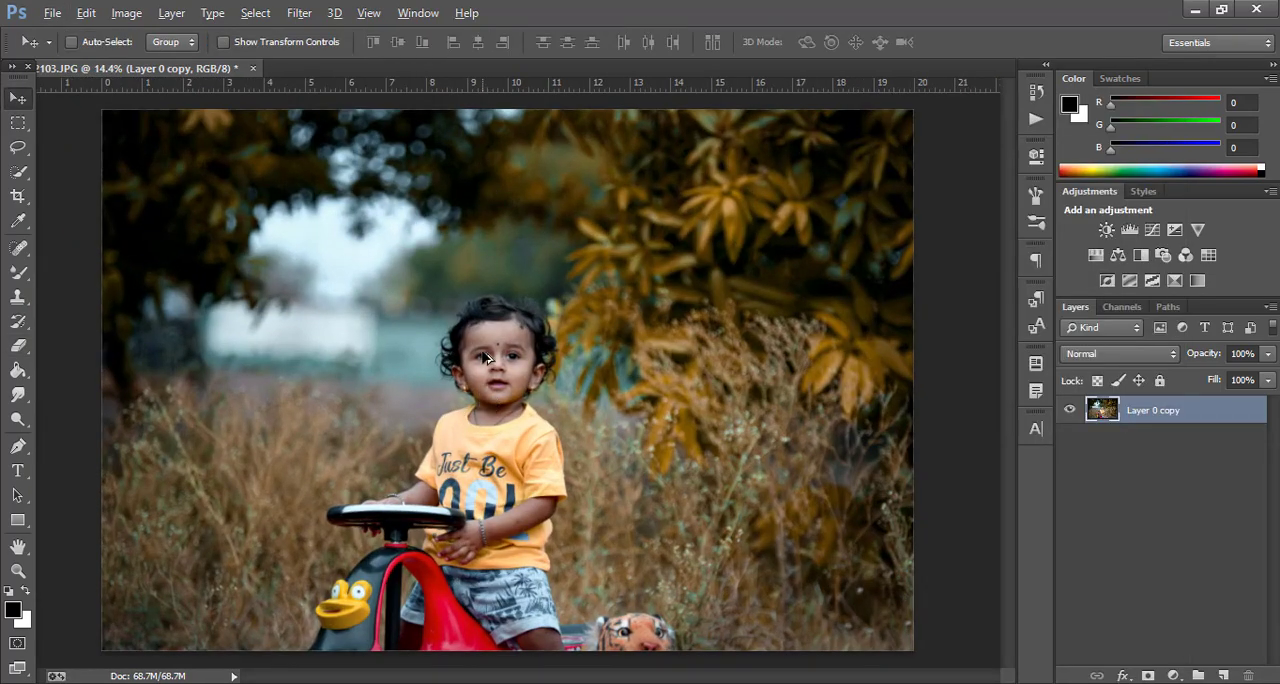
{"action": "scroll", "coordinate": [484, 358], "scroll_direction": "up", "scroll_amount": 3}
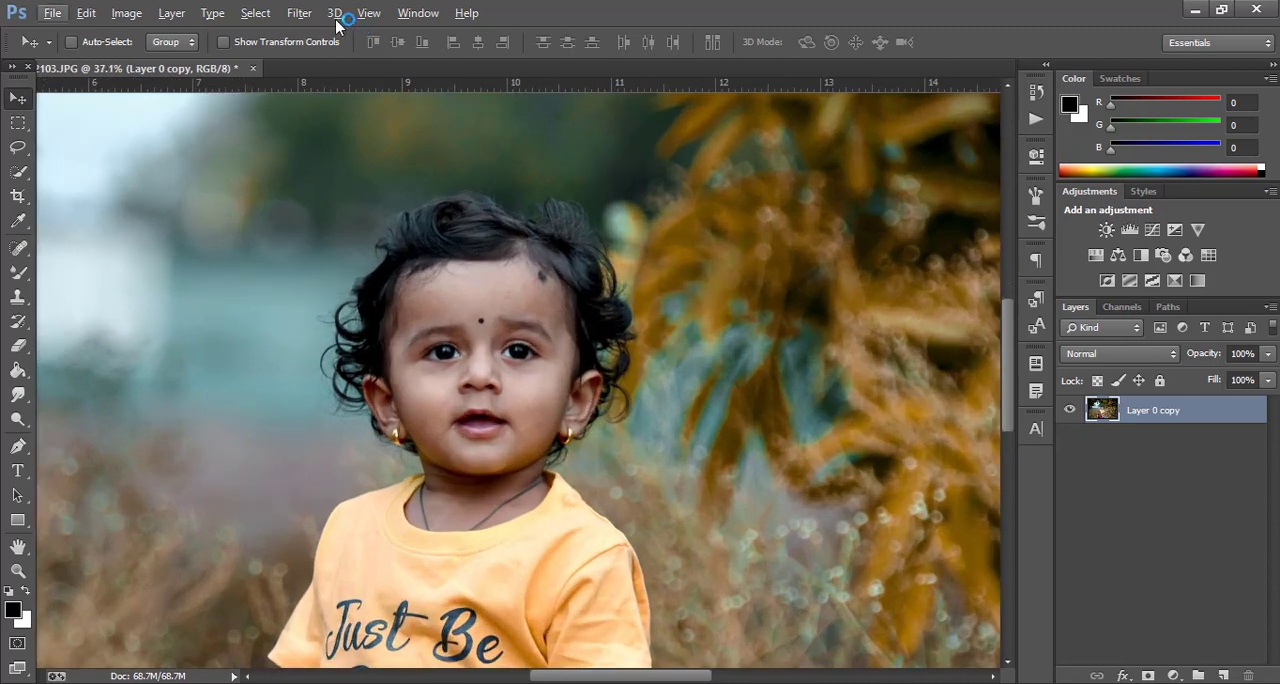
{"action": "left_click", "coordinate": [299, 12]}
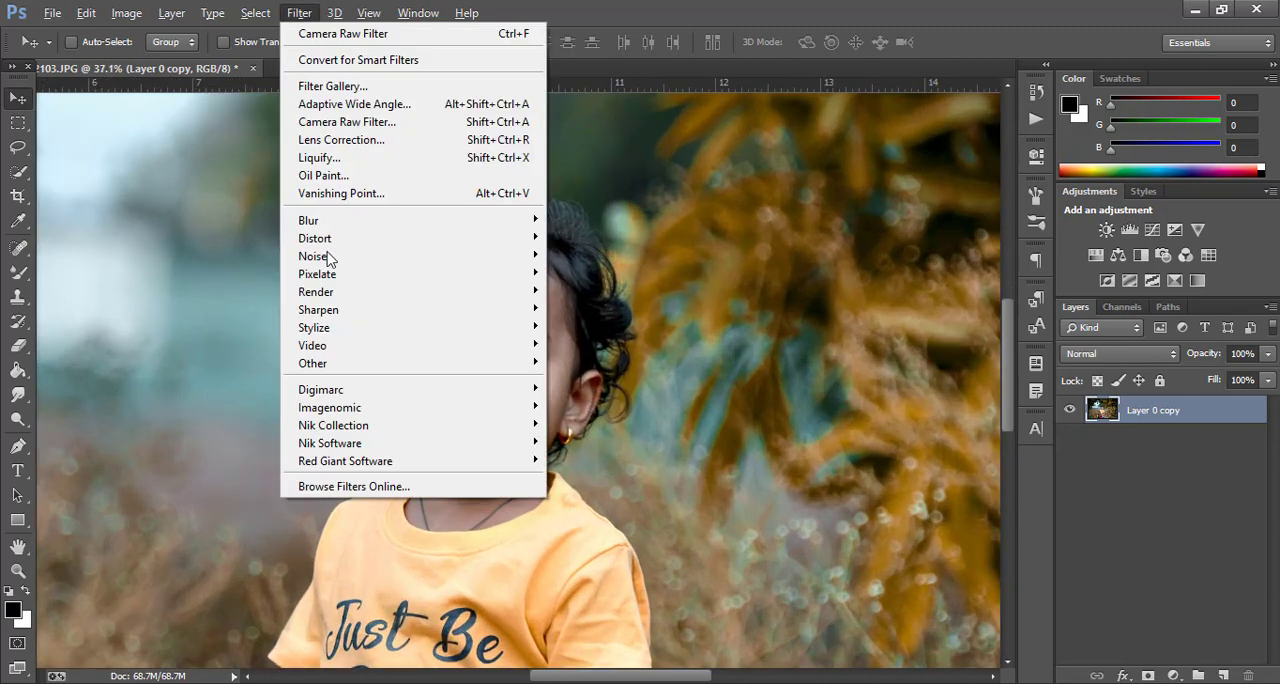
{"action": "mouse_move", "coordinate": [334, 408]}
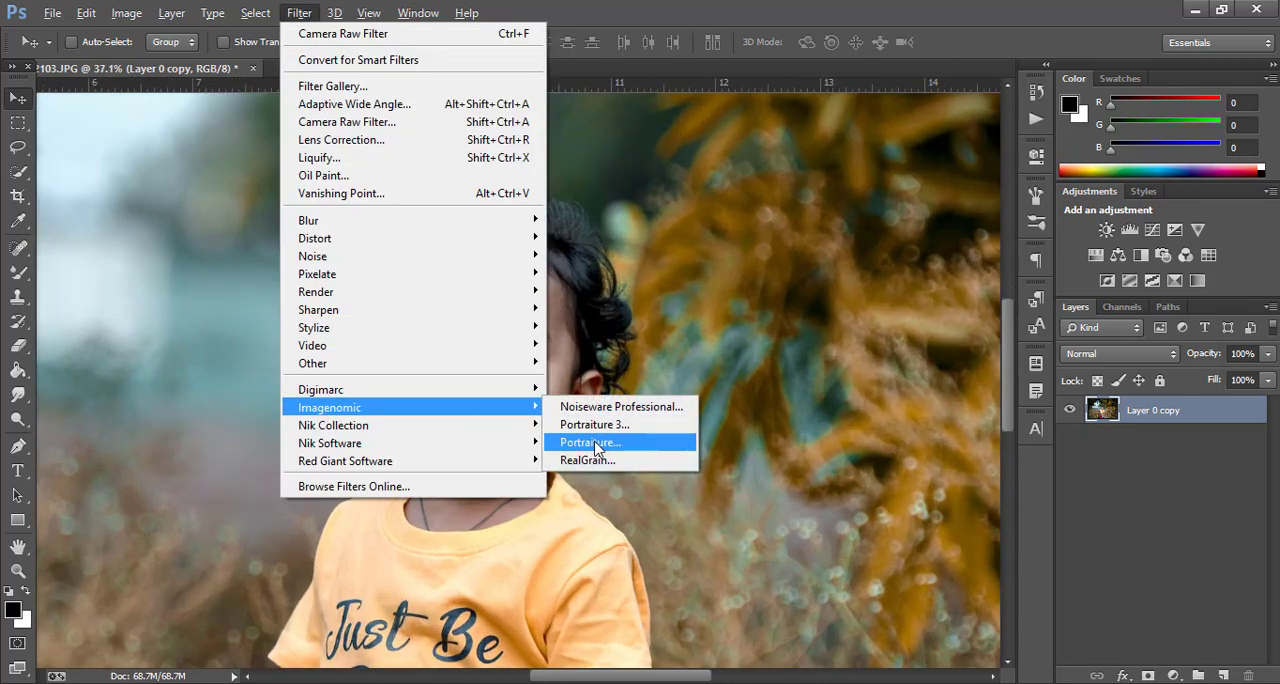
{"action": "left_click", "coordinate": [596, 445]}
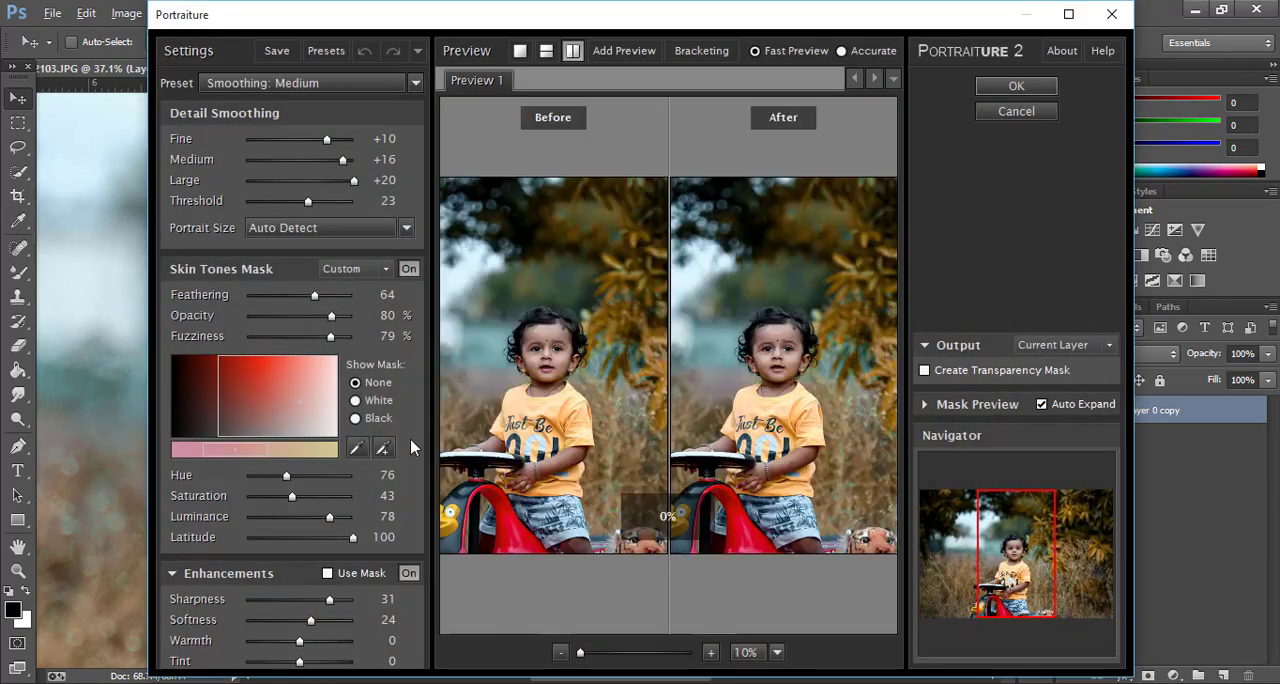
Sample the skin tone from the child's forehead for the Portraiture skin tones mask, and apply the smoothing filter
{"action": "left_click", "coordinate": [386, 453]}
{"action": "scroll", "coordinate": [785, 346], "scroll_direction": "up", "scroll_amount": 7}
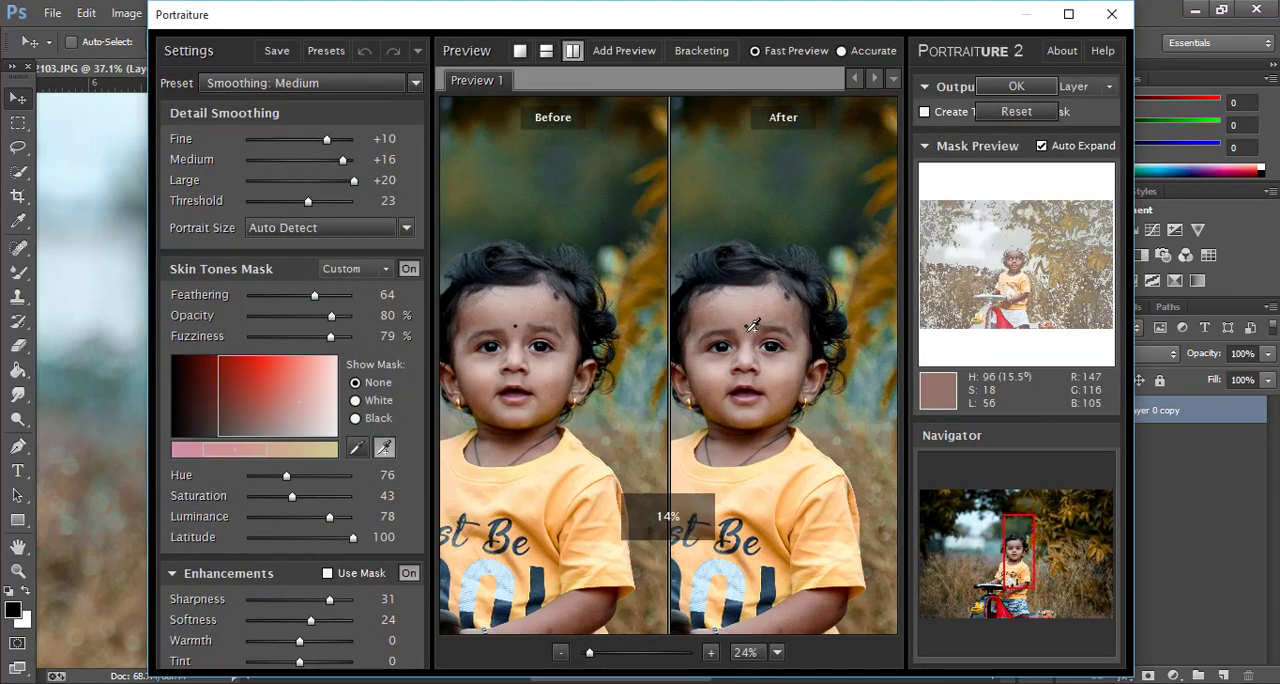
{"action": "scroll", "coordinate": [767, 294], "scroll_direction": "up", "scroll_amount": 1}
{"action": "left_click", "coordinate": [770, 289]}
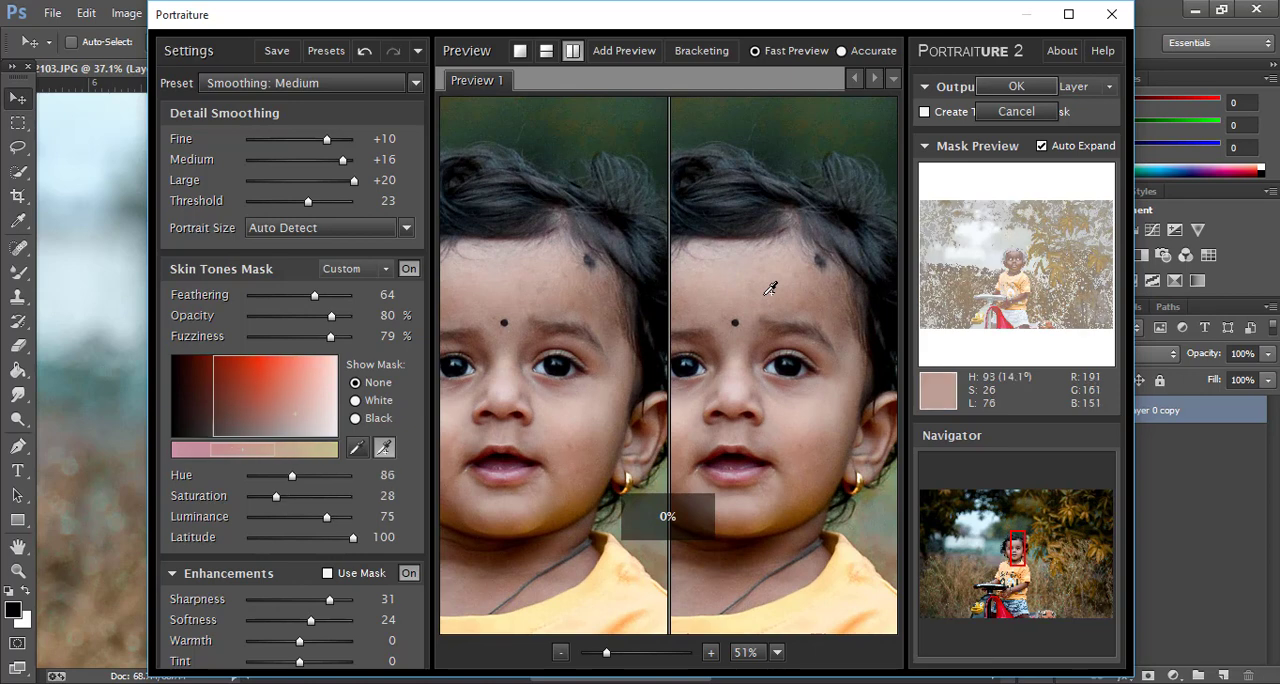
{"action": "scroll", "coordinate": [693, 310], "scroll_direction": "up", "scroll_amount": 2}
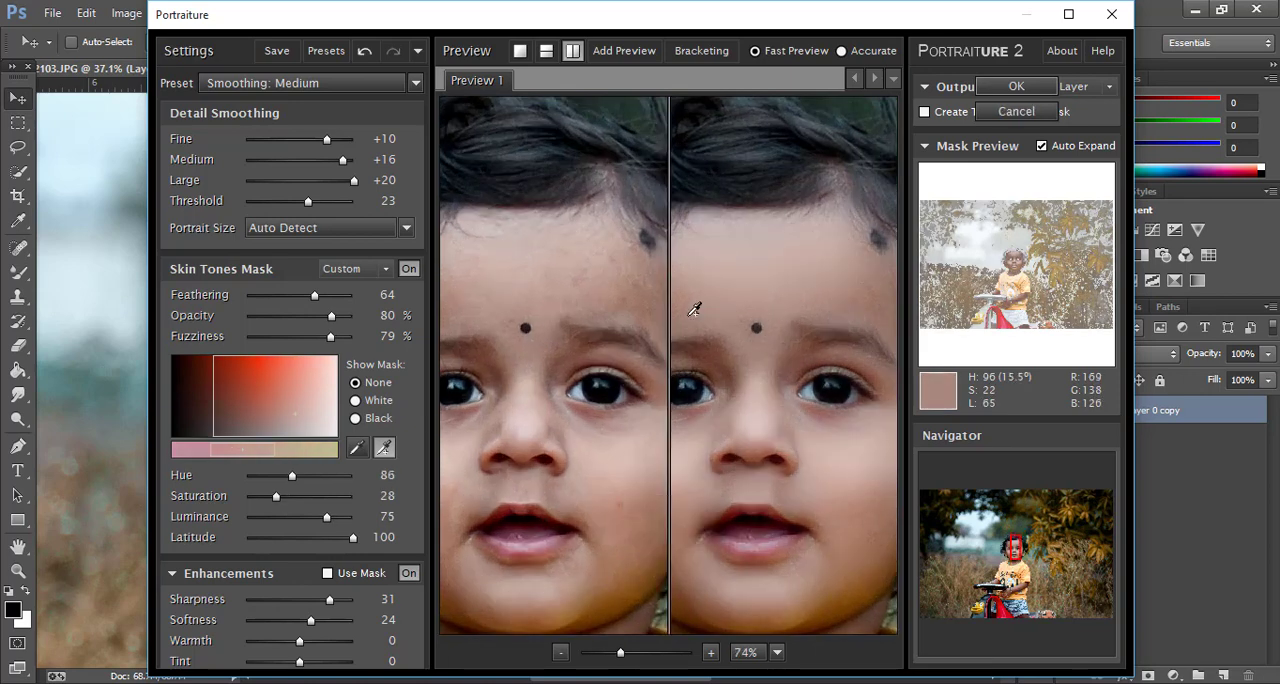
{"action": "left_click", "coordinate": [761, 279]}
{"action": "key", "text": "Return"}
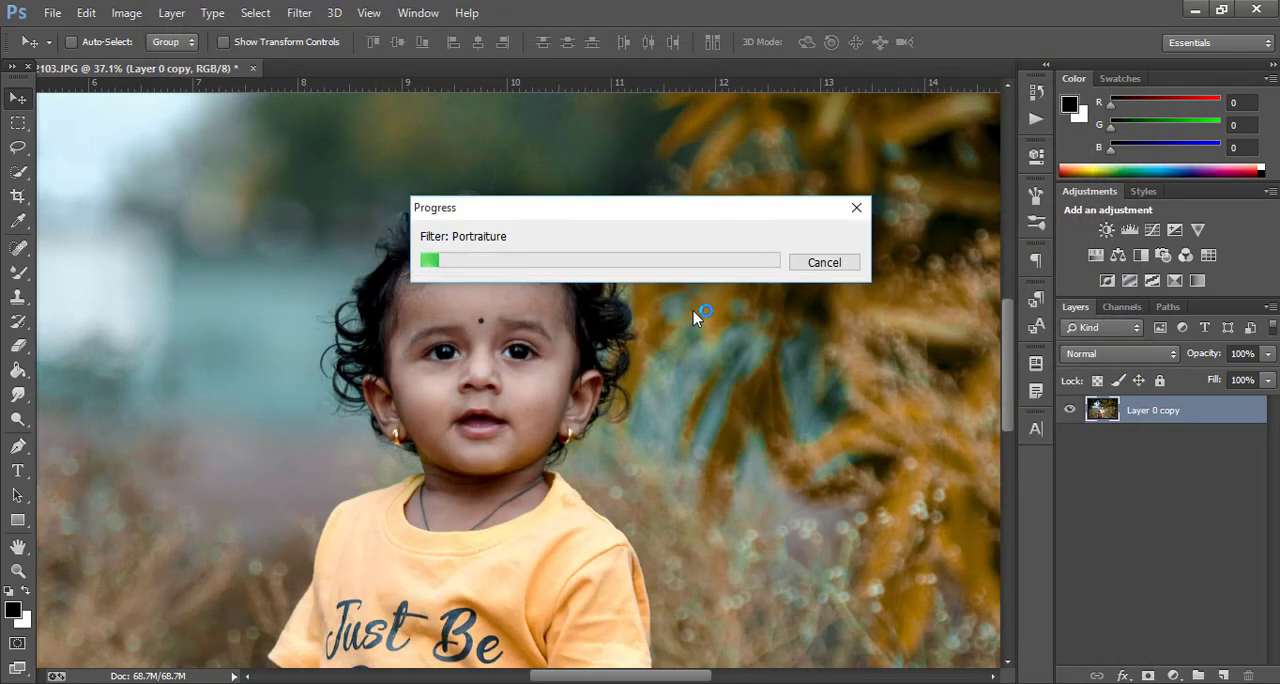
Set up the Mixer Brush with a soft 125 px tip at 0% hardness for blending the facial skin
{"action": "scroll", "coordinate": [480, 366], "scroll_direction": "up", "scroll_amount": 5}
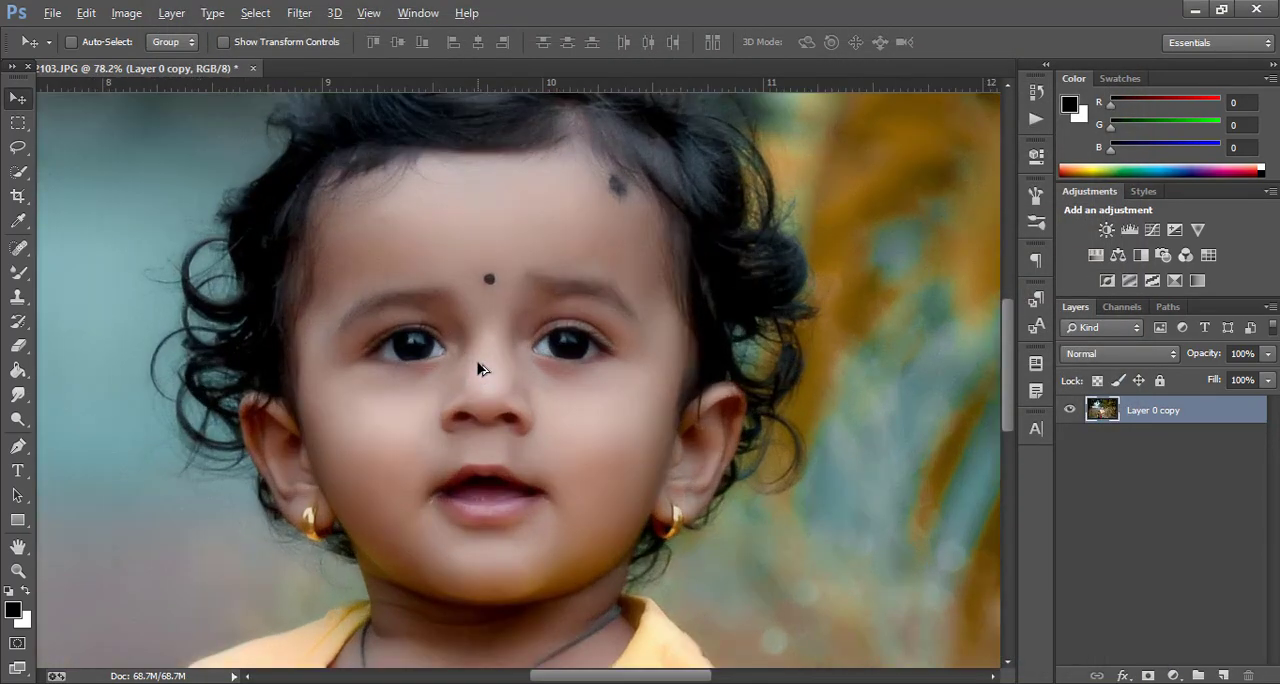
{"action": "scroll", "coordinate": [480, 385], "scroll_direction": "down", "scroll_amount": 3}
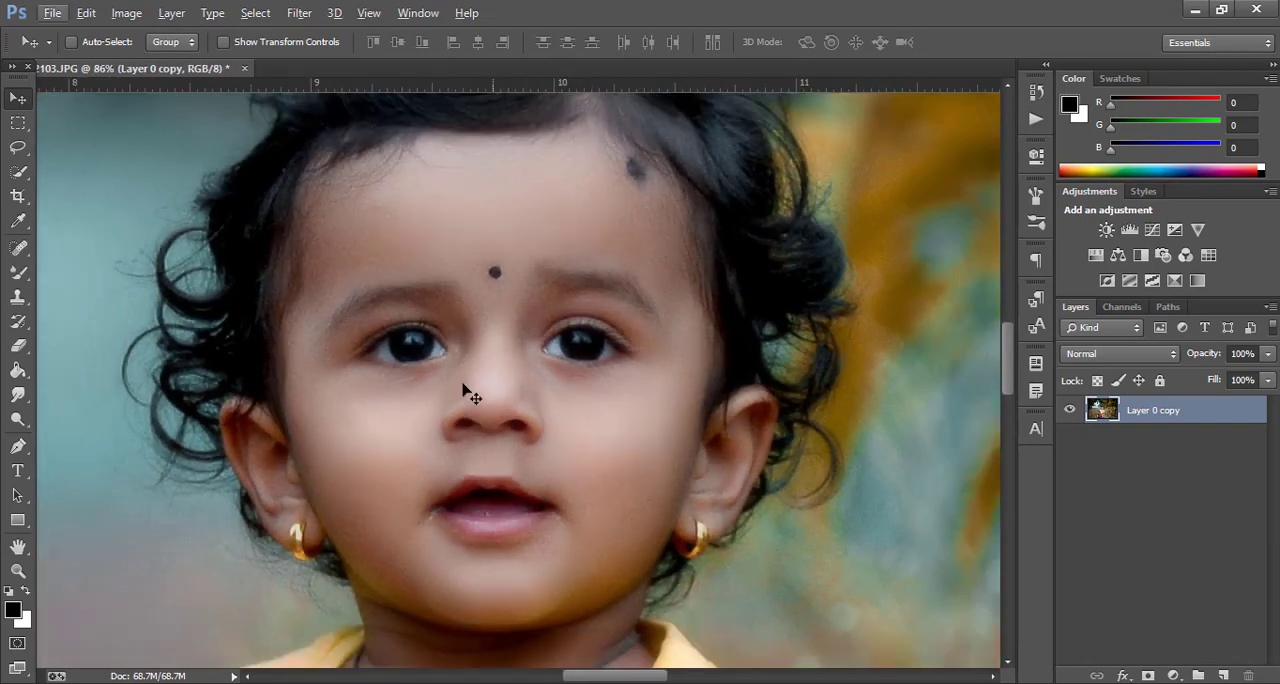
{"action": "key", "text": "b"}
{"action": "scroll", "coordinate": [407, 405], "scroll_direction": "up", "scroll_amount": 2}
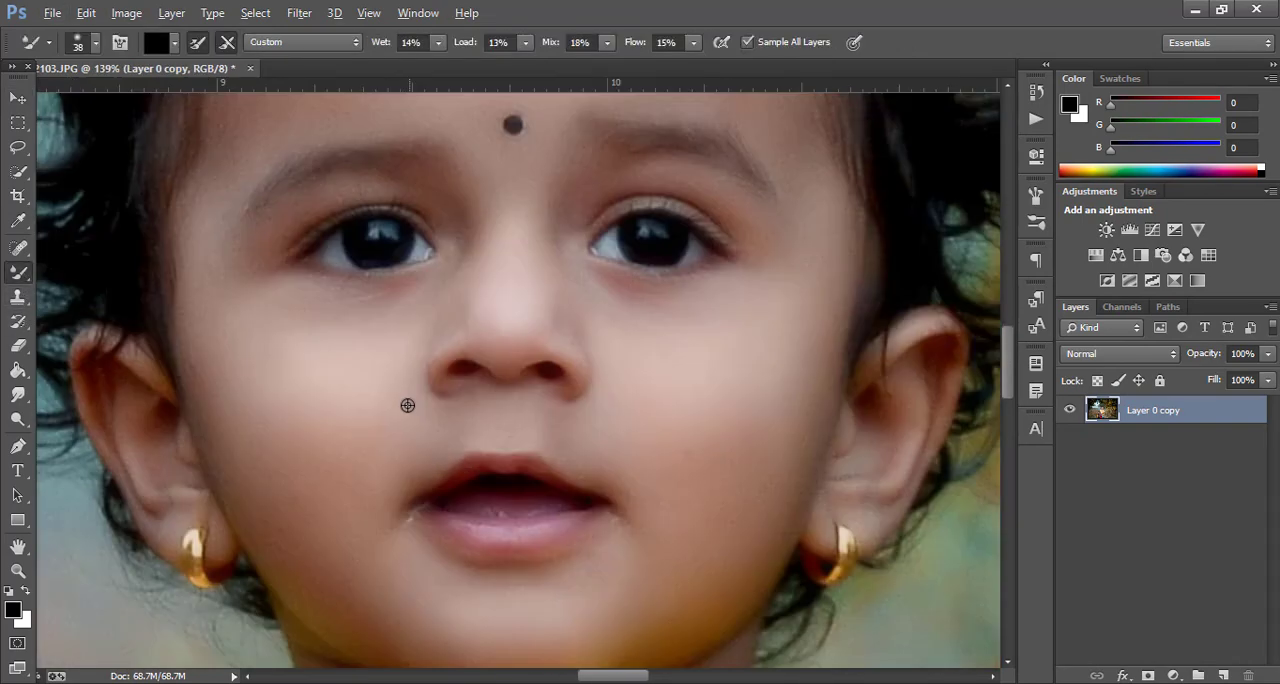
{"action": "right_click", "coordinate": [352, 462]}
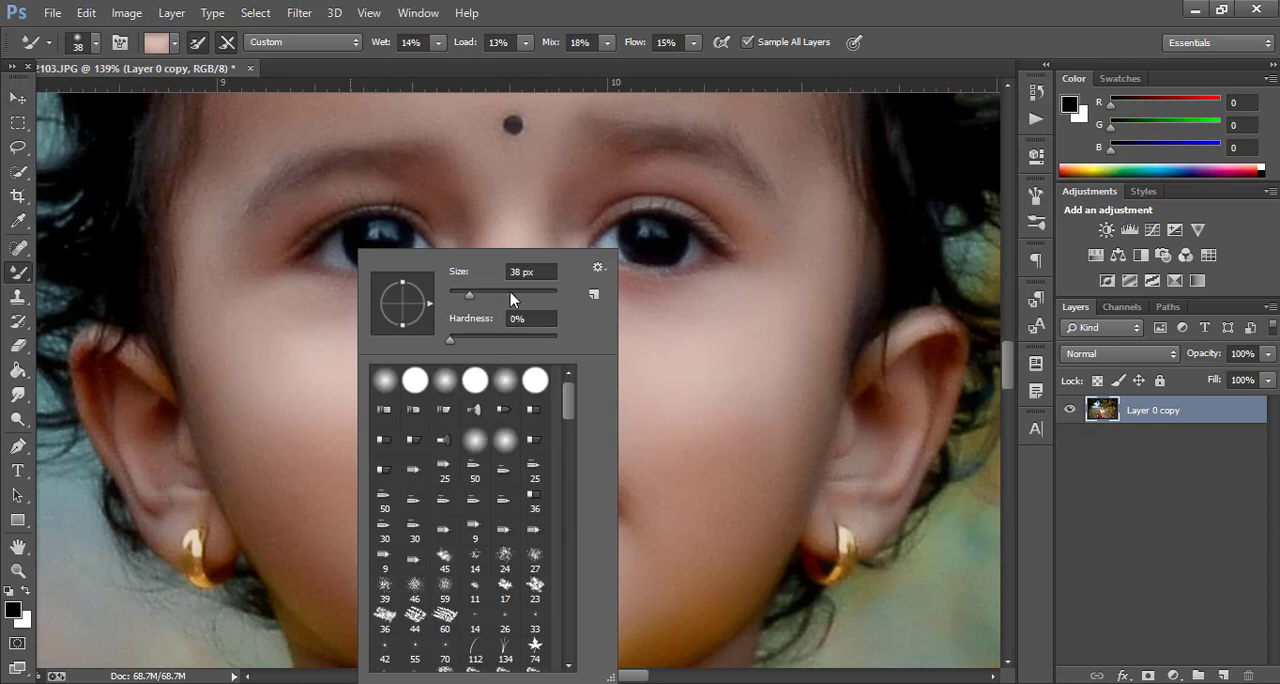
{"action": "key", "text": "Return"}
Blend the skin on the child's cheeks and forehead with the Mixer Brush, down to the brow and temple
{"action": "scroll", "coordinate": [334, 486], "scroll_direction": "down", "scroll_amount": 2}
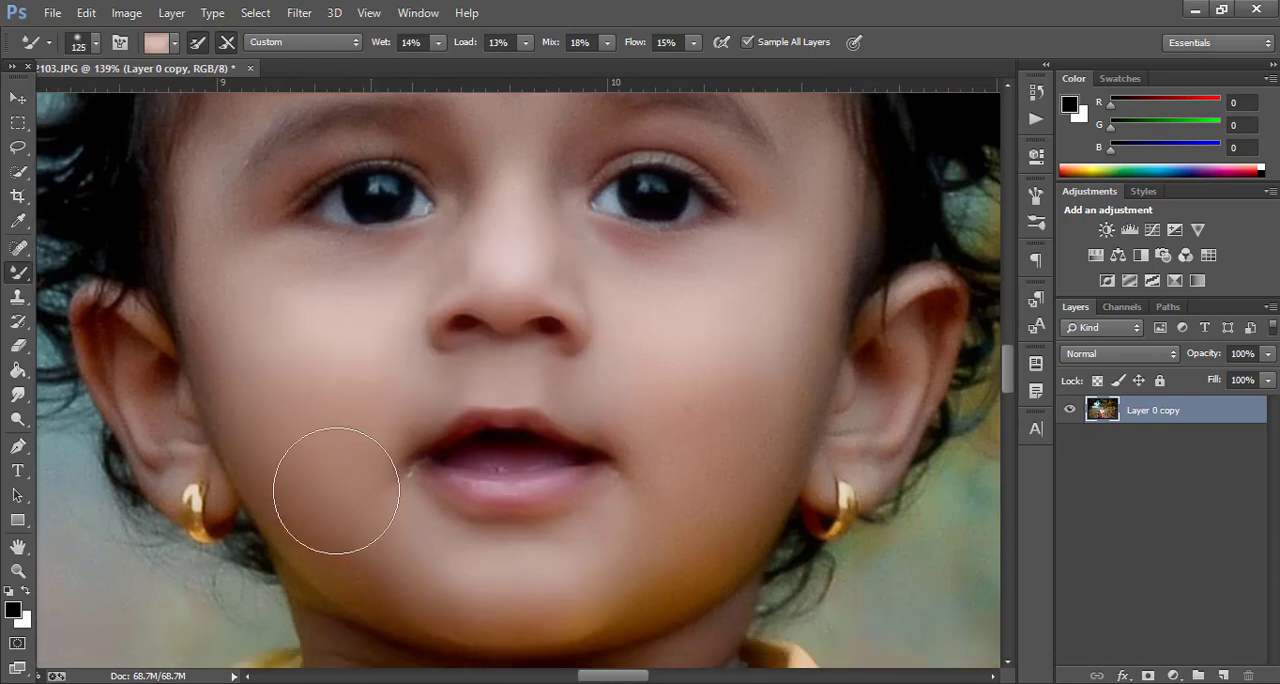
{"action": "scroll", "coordinate": [703, 514], "scroll_direction": "up", "scroll_amount": 6}
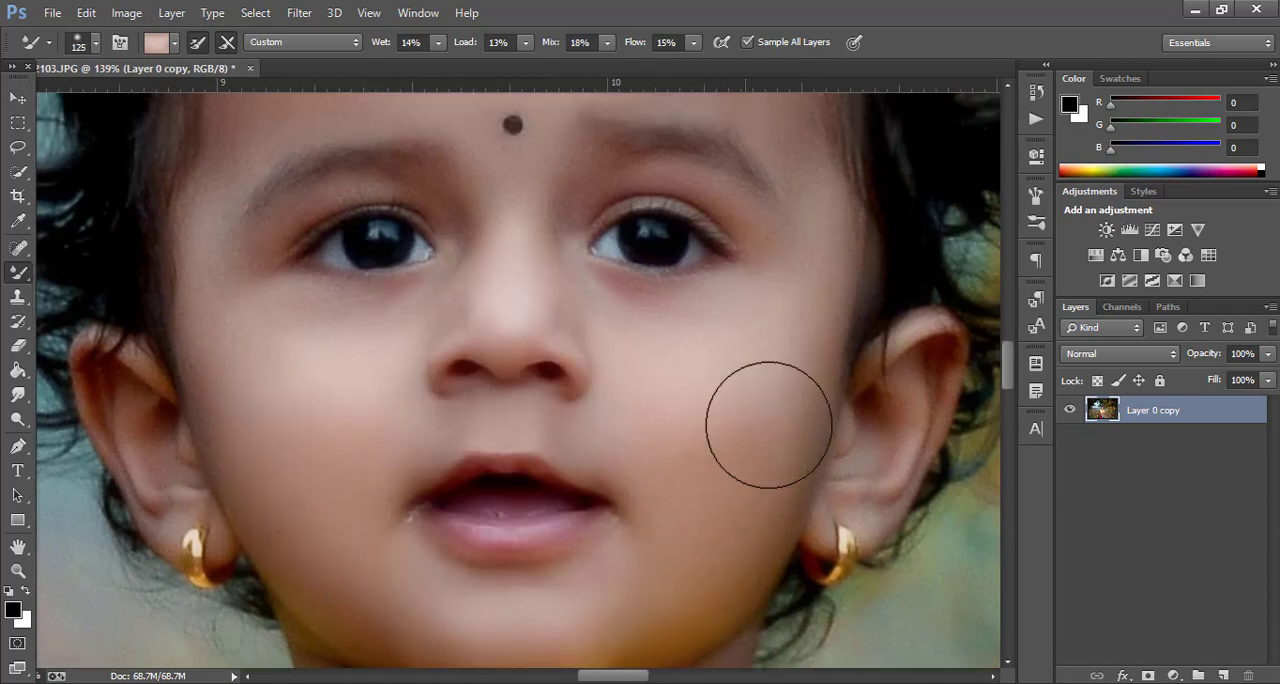
{"action": "scroll", "coordinate": [791, 209], "scroll_direction": "up", "scroll_amount": 4}
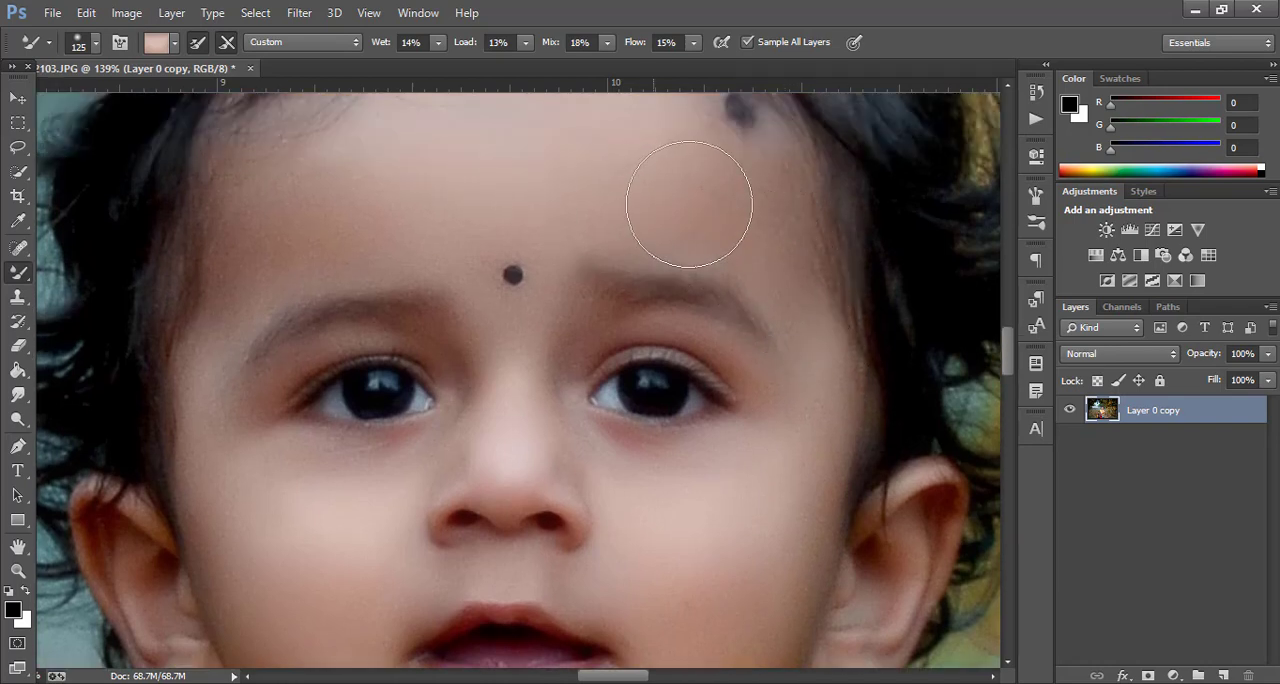
{"action": "scroll", "coordinate": [711, 257], "scroll_direction": "up", "scroll_amount": 4}
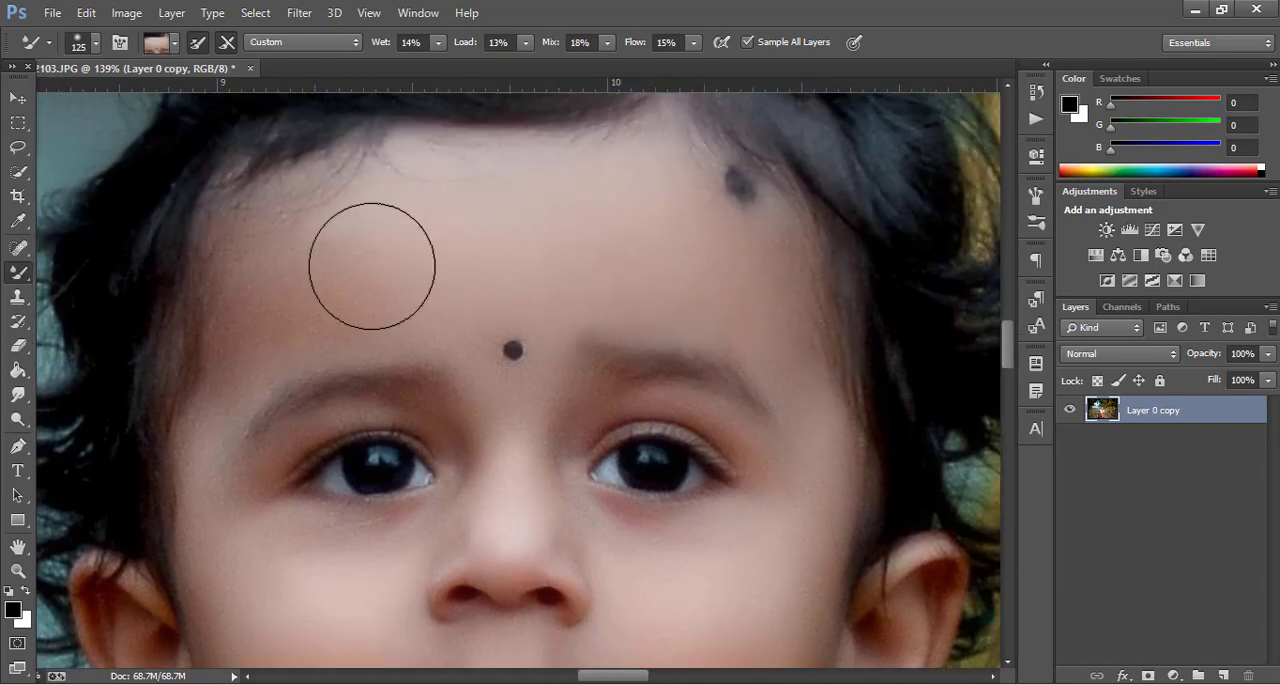
{"action": "left_click_drag", "start_coordinate": [253, 359], "coordinate": [225, 416]}
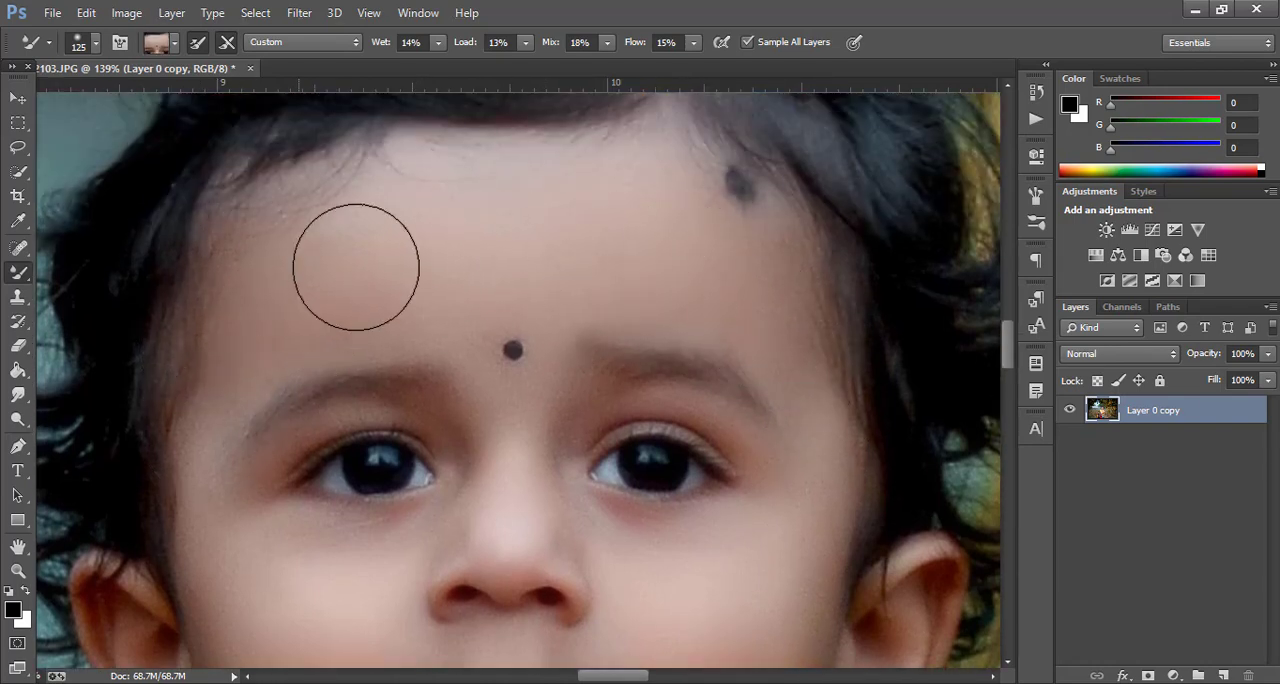
Blend the skin under the child's chin and on the neck with the Mixer Brush
{"action": "scroll", "coordinate": [366, 337], "scroll_direction": "down", "scroll_amount": 6}
{"action": "scroll", "coordinate": [471, 380], "scroll_direction": "down", "scroll_amount": 4}
{"action": "scroll", "coordinate": [306, 380], "scroll_direction": "down", "scroll_amount": 15}
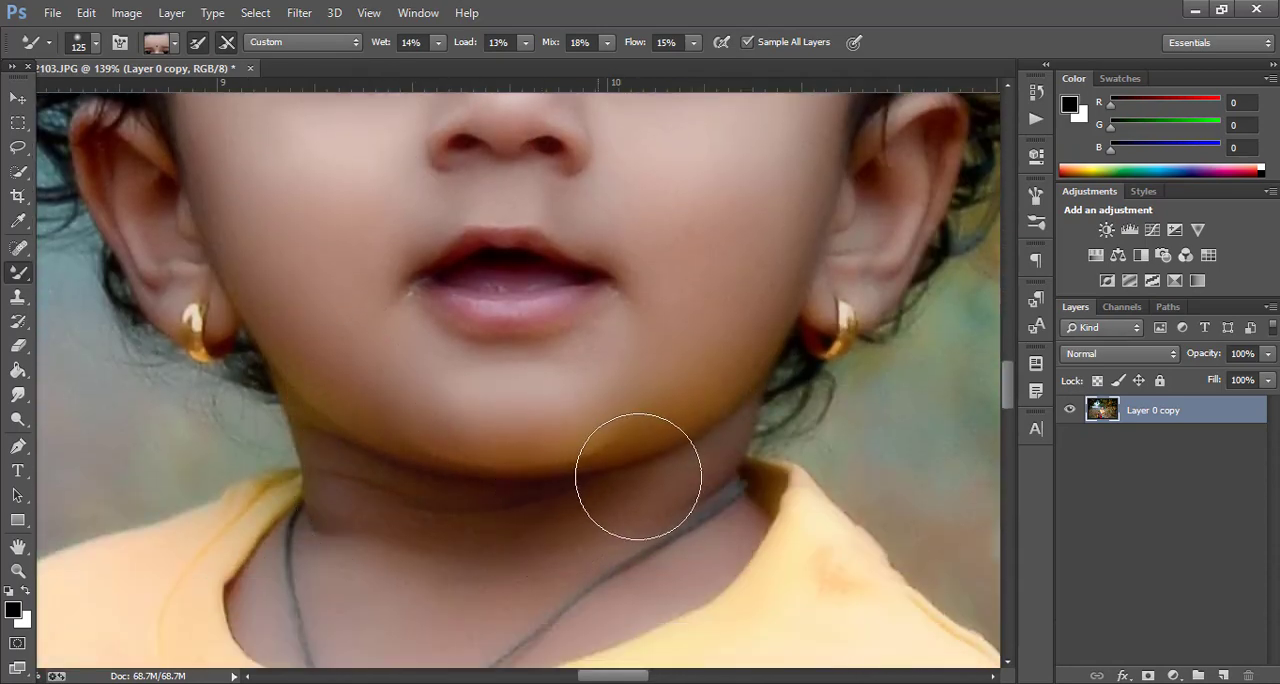
{"action": "scroll", "coordinate": [440, 436], "scroll_direction": "up", "scroll_amount": 5}
{"action": "scroll", "coordinate": [140, 270], "scroll_direction": "up", "scroll_amount": 4}
{"action": "scroll", "coordinate": [737, 429], "scroll_direction": "down", "scroll_amount": 8}
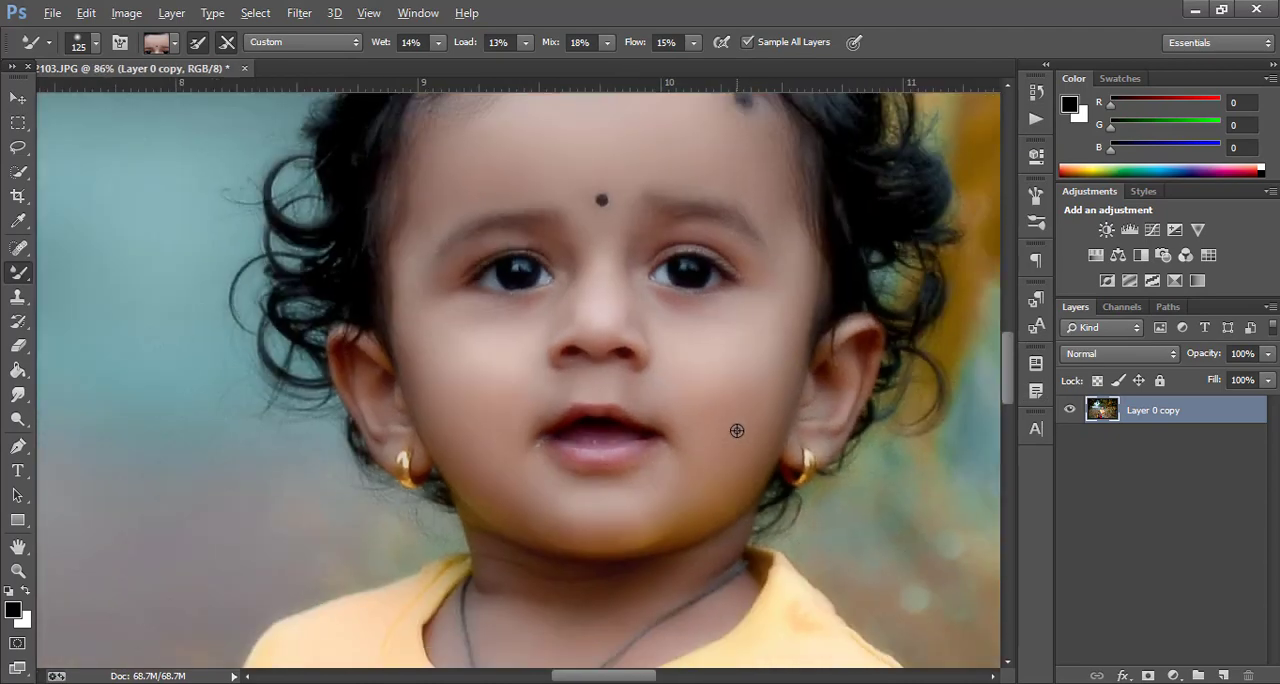
{"action": "scroll", "coordinate": [724, 480], "scroll_direction": "down", "scroll_amount": 3}
{"action": "scroll", "coordinate": [716, 497], "scroll_direction": "up", "scroll_amount": 5}
{"action": "scroll", "coordinate": [555, 553], "scroll_direction": "up", "scroll_amount": 3}
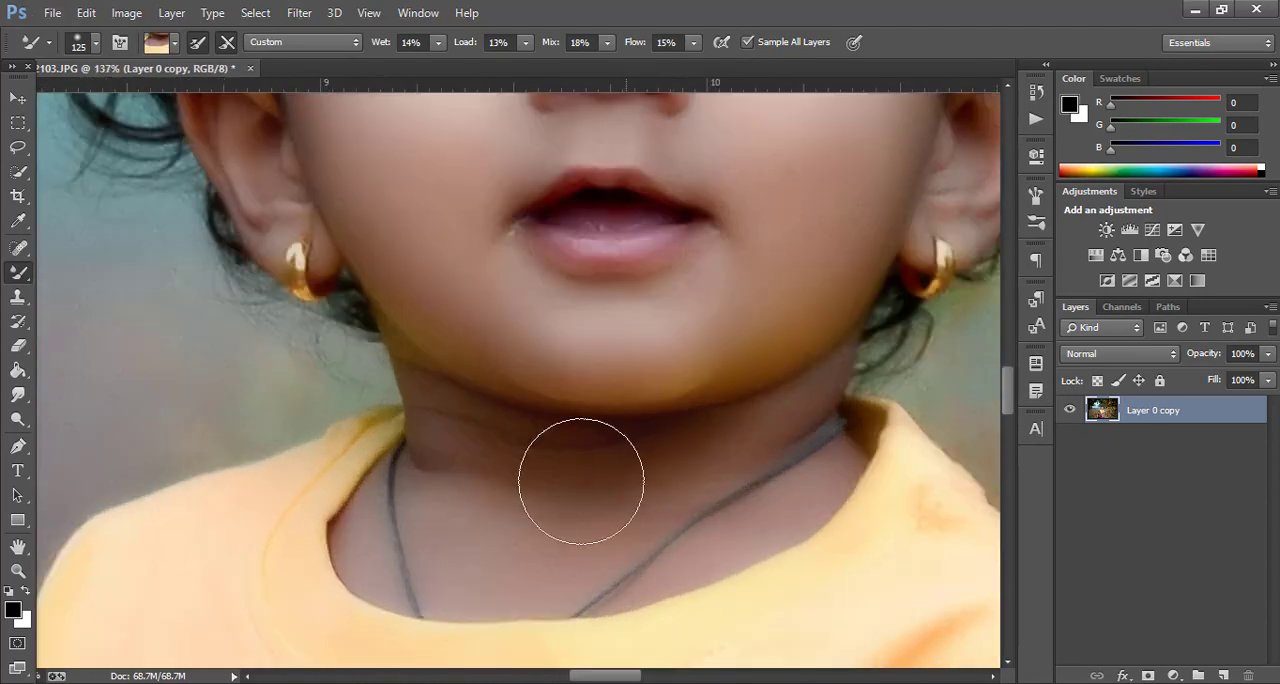
{"action": "scroll", "coordinate": [706, 483], "scroll_direction": "down", "scroll_amount": 6}
{"action": "scroll", "coordinate": [706, 483], "scroll_direction": "up", "scroll_amount": 4}
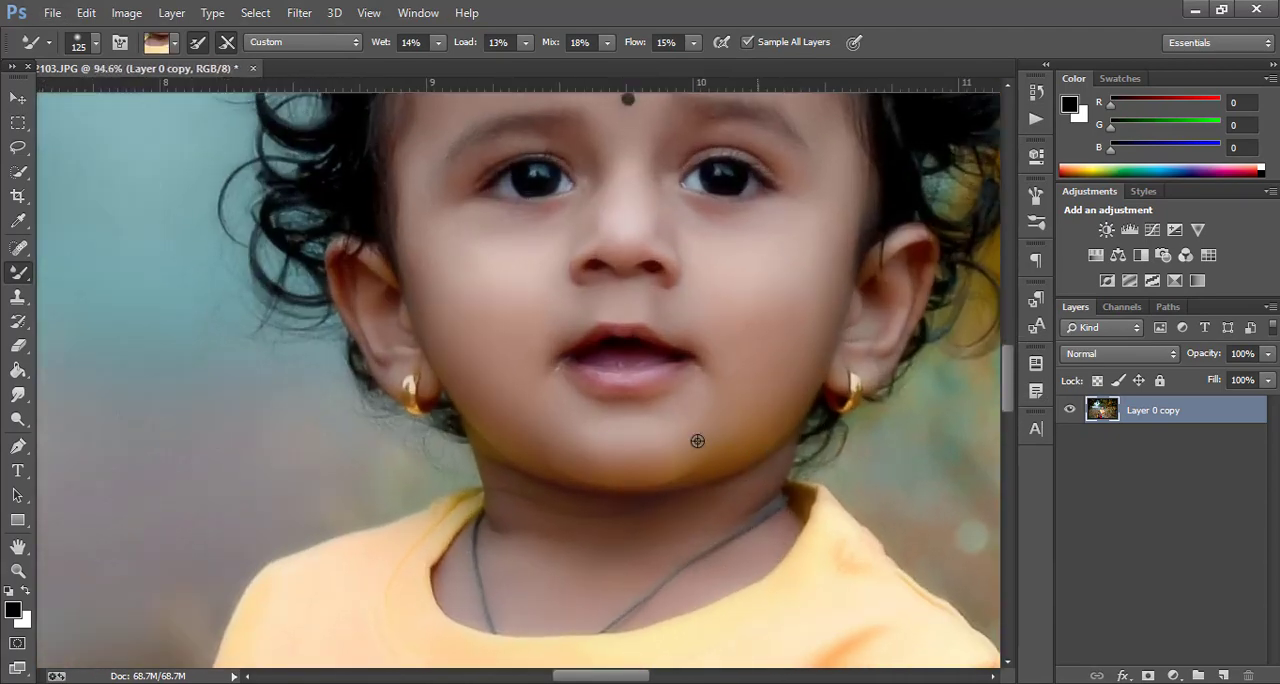
Even out the skin along the chin and the cheek beside the ear, and check the whole photo
{"action": "scroll", "coordinate": [485, 493], "scroll_direction": "up", "scroll_amount": 3}
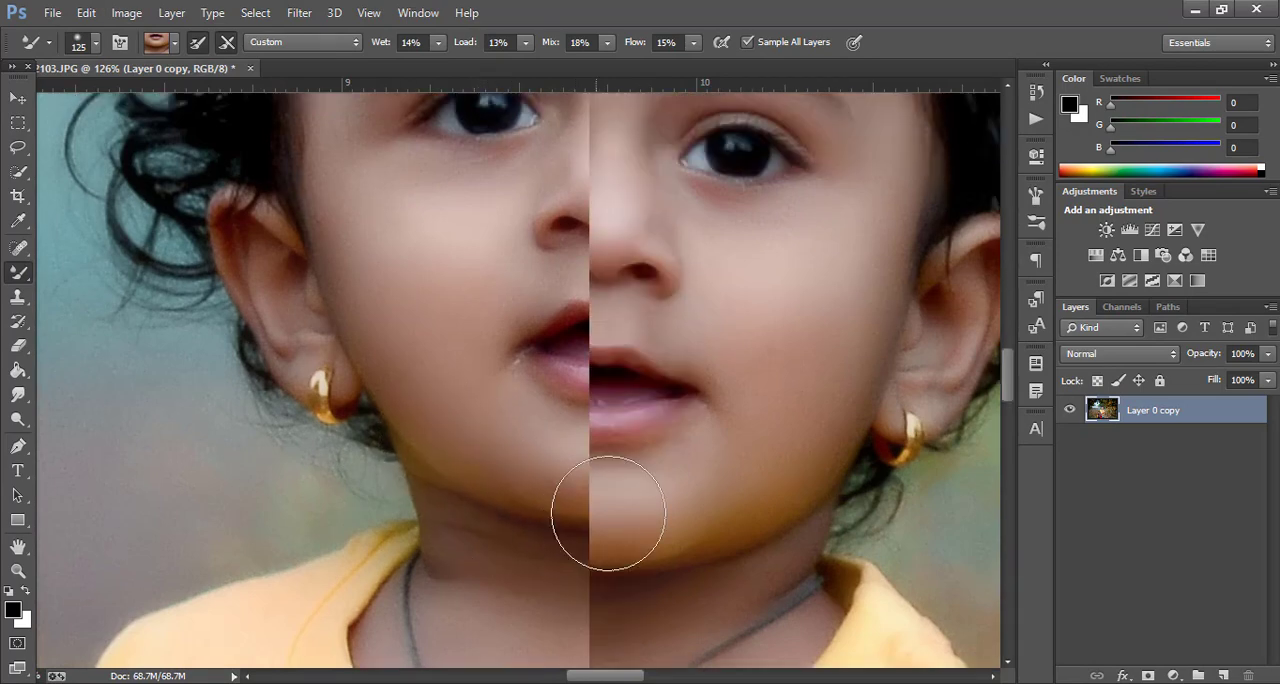
{"action": "scroll", "coordinate": [506, 503], "scroll_direction": "down", "scroll_amount": 3}
{"action": "scroll", "coordinate": [693, 477], "scroll_direction": "up", "scroll_amount": 3}
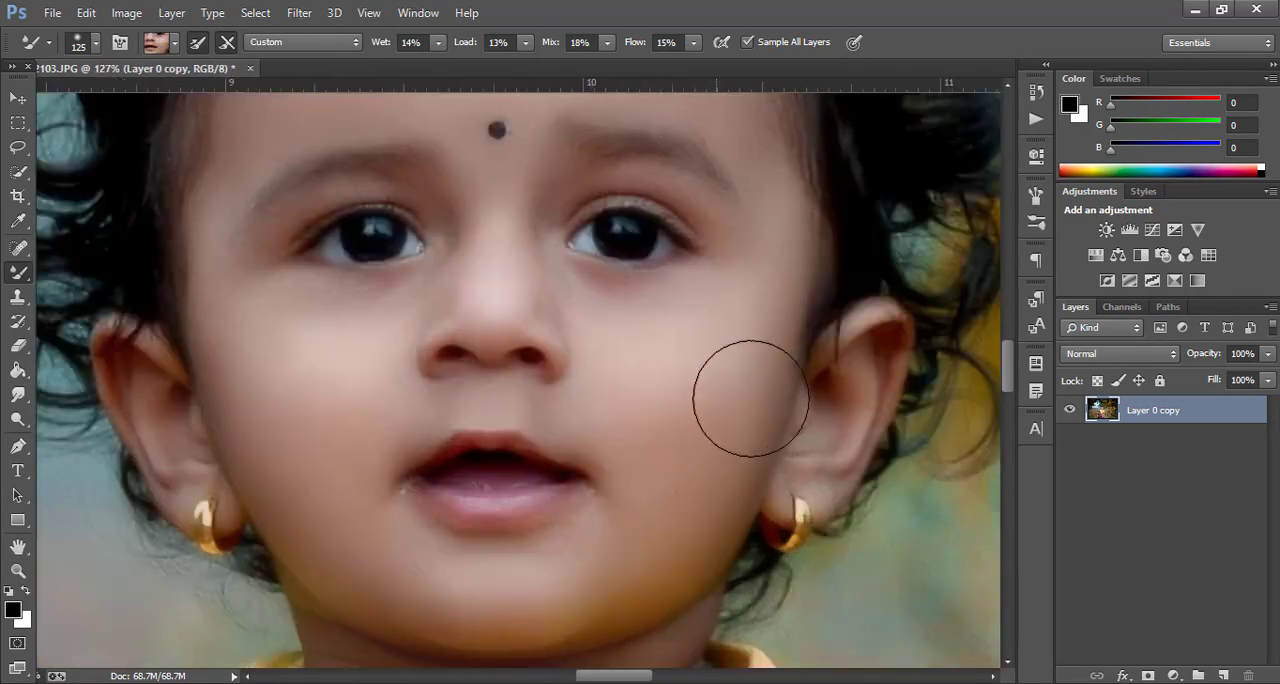
{"action": "scroll", "coordinate": [777, 375], "scroll_direction": "down", "scroll_amount": 8}
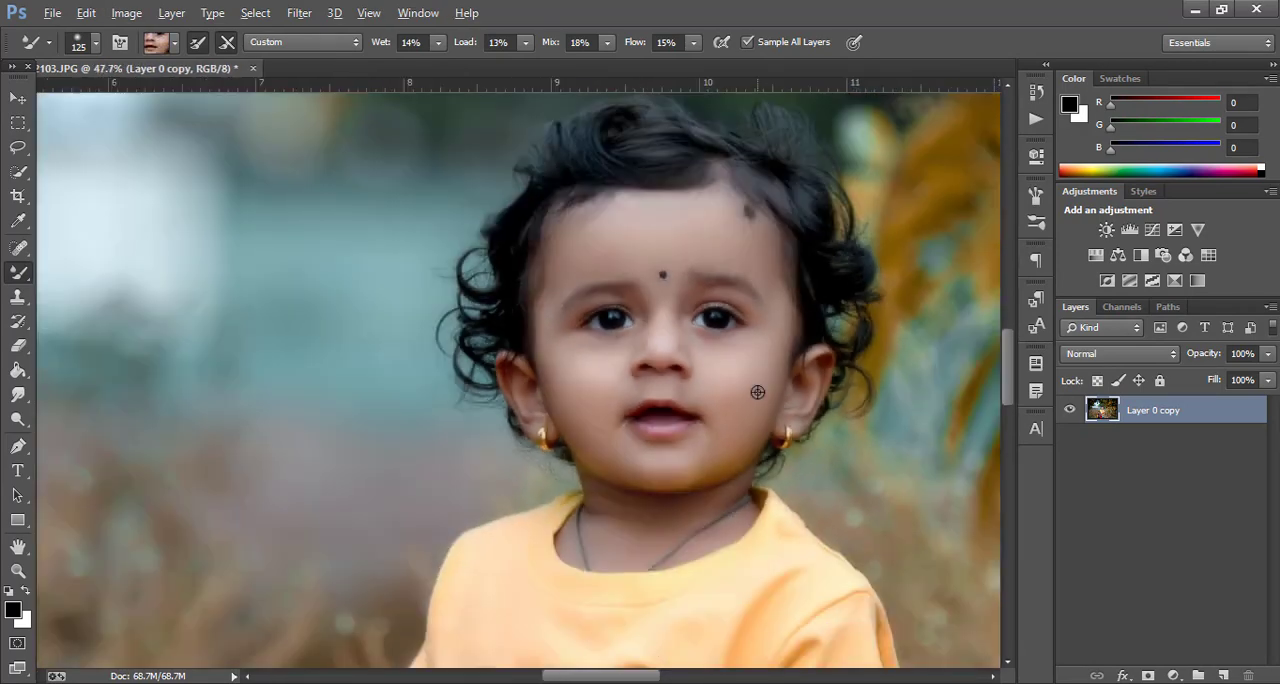
{"action": "scroll", "coordinate": [621, 390], "scroll_direction": "up", "scroll_amount": 4}
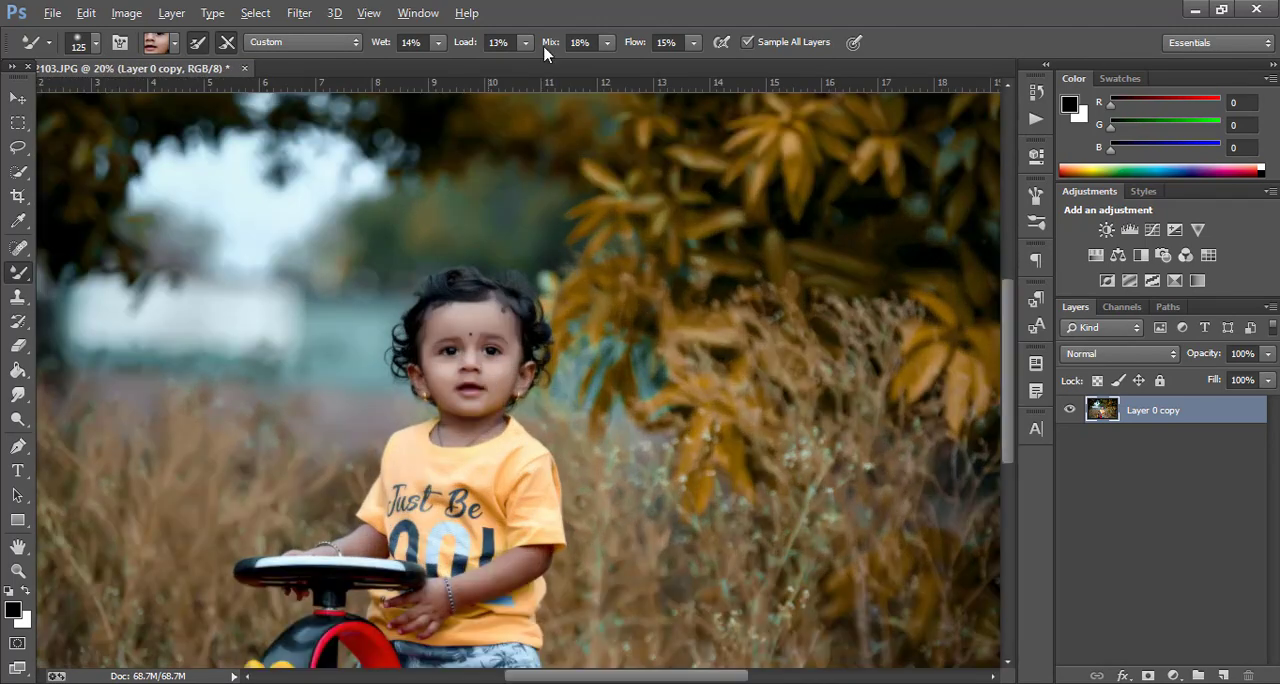
Sharpen the photo with Unsharp Mask at 56% amount, 5.4 px radius and 0 threshold, and inspect the child's face
{"action": "left_click", "coordinate": [299, 12]}
{"action": "mouse_move", "coordinate": [345, 315]}
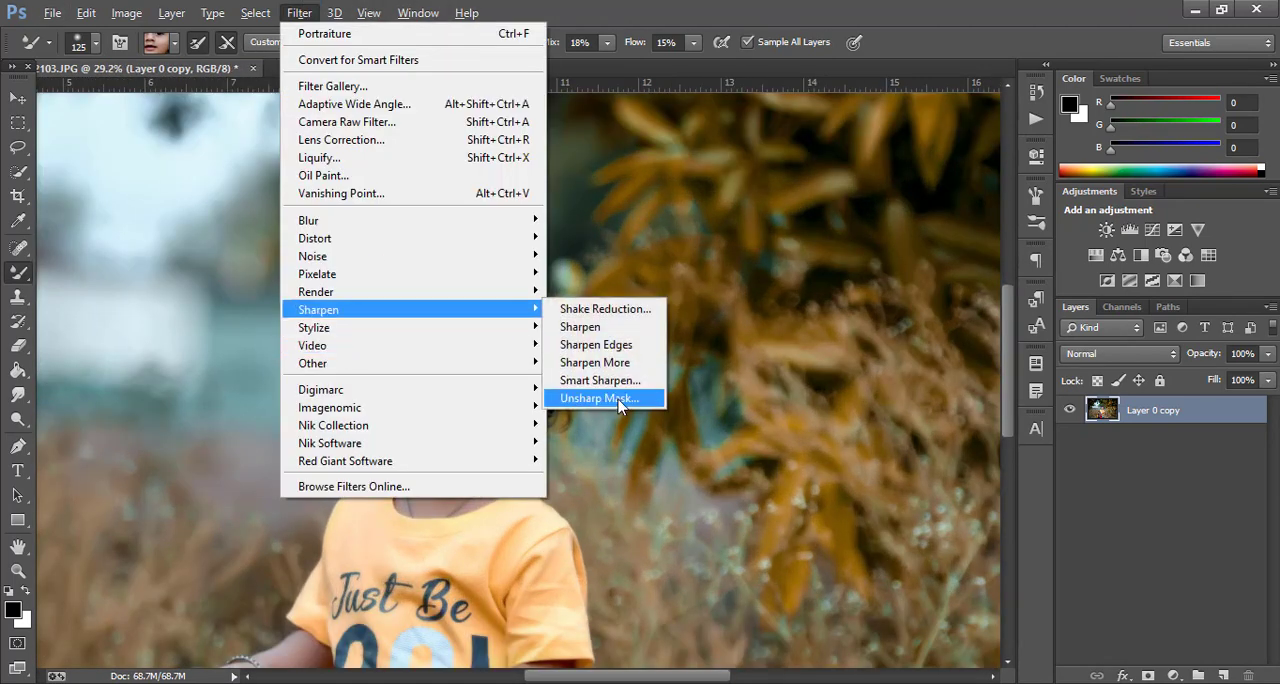
{"action": "left_click", "coordinate": [605, 399]}
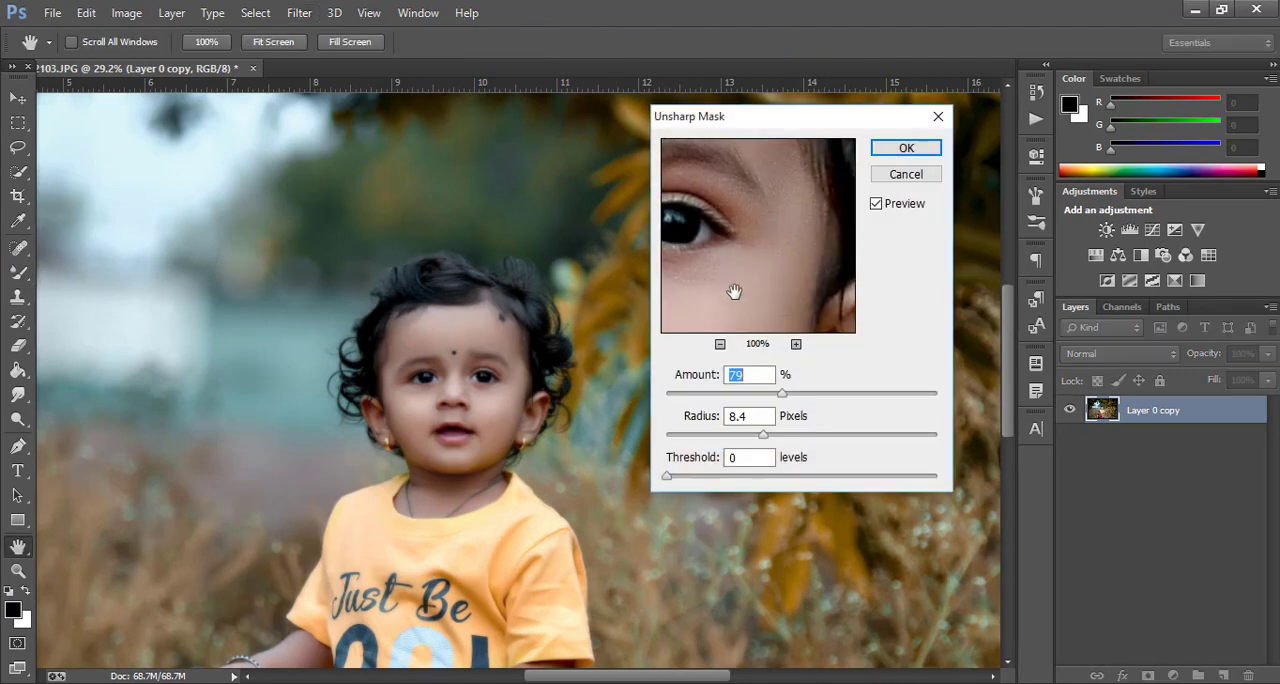
{"action": "left_click_drag", "start_coordinate": [734, 289], "coordinate": [789, 278]}
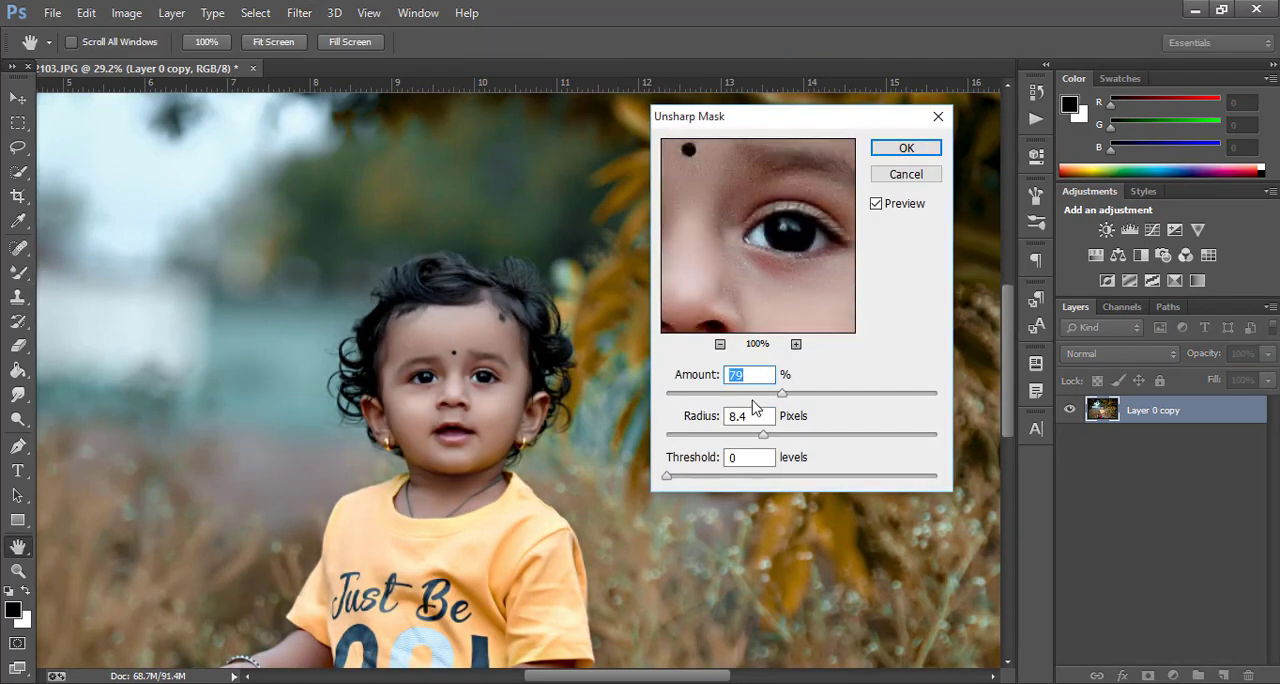
{"action": "left_click", "coordinate": [770, 246]}
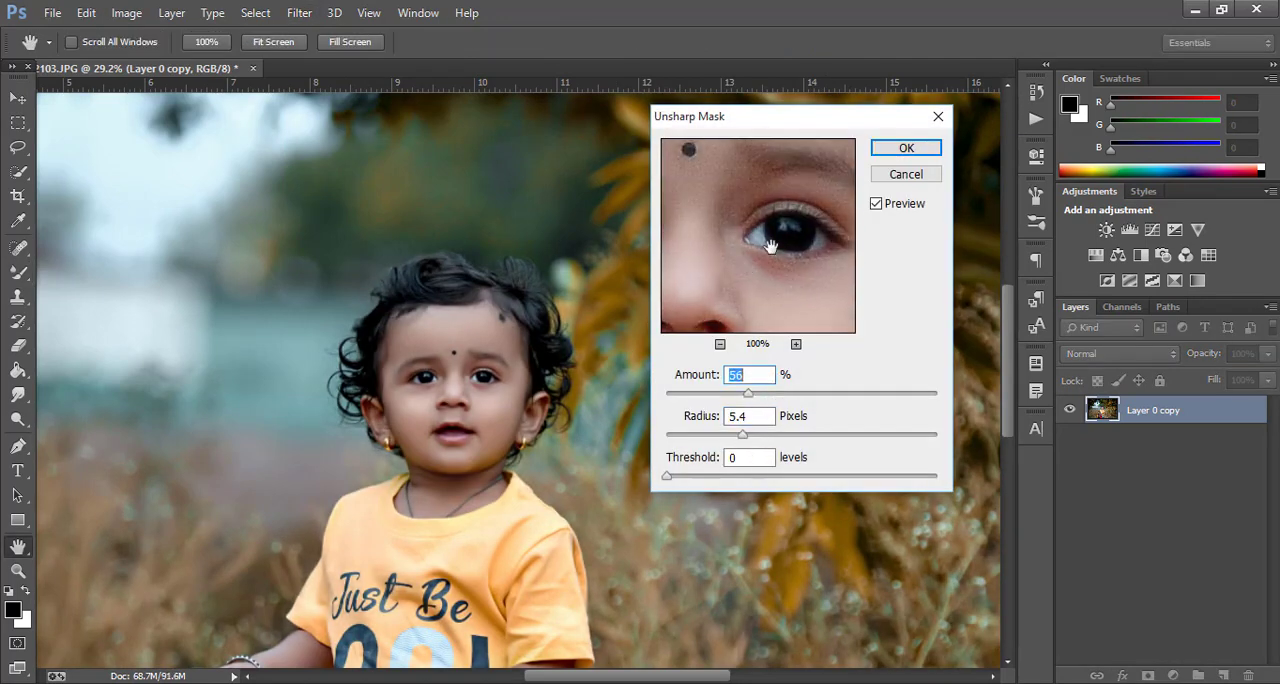
{"action": "left_click", "coordinate": [906, 148]}
{"action": "key", "text": "b"}
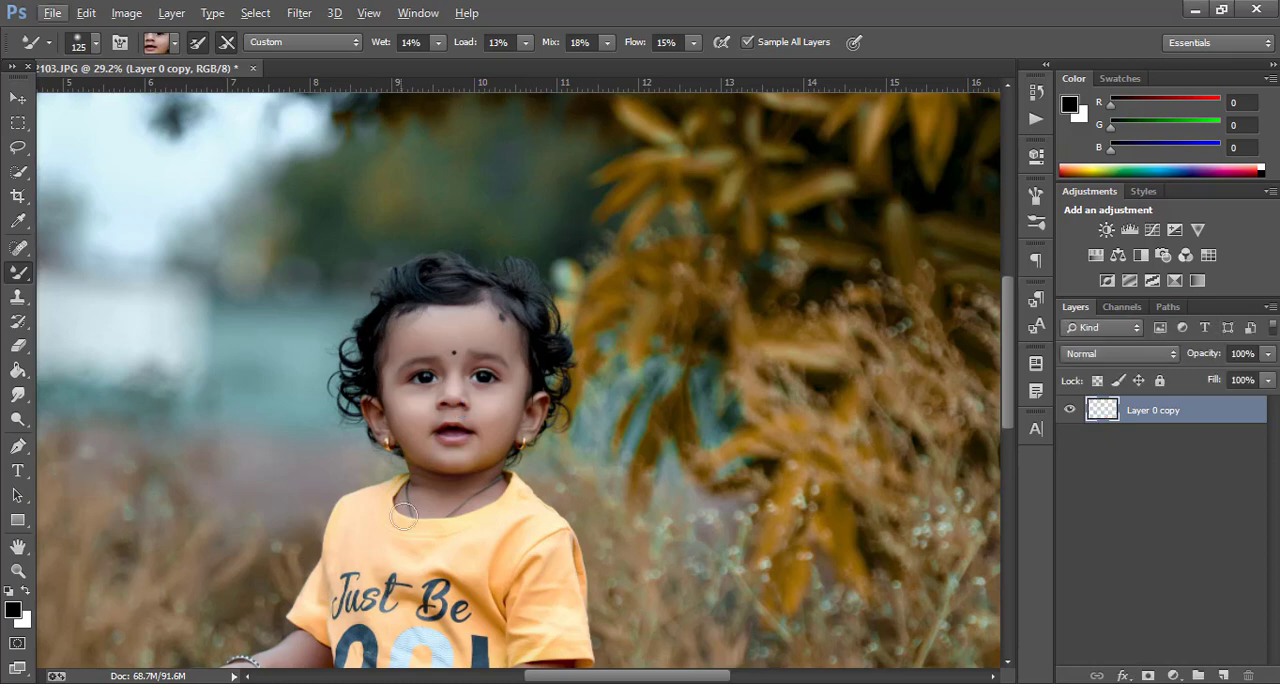
{"action": "scroll", "coordinate": [468, 420], "scroll_direction": "up", "scroll_amount": 4}
{"action": "scroll", "coordinate": [486, 431], "scroll_direction": "up", "scroll_amount": 1}
{"action": "scroll", "coordinate": [480, 473], "scroll_direction": "down", "scroll_amount": 3}
{"action": "scroll", "coordinate": [475, 477], "scroll_direction": "up", "scroll_amount": 5}
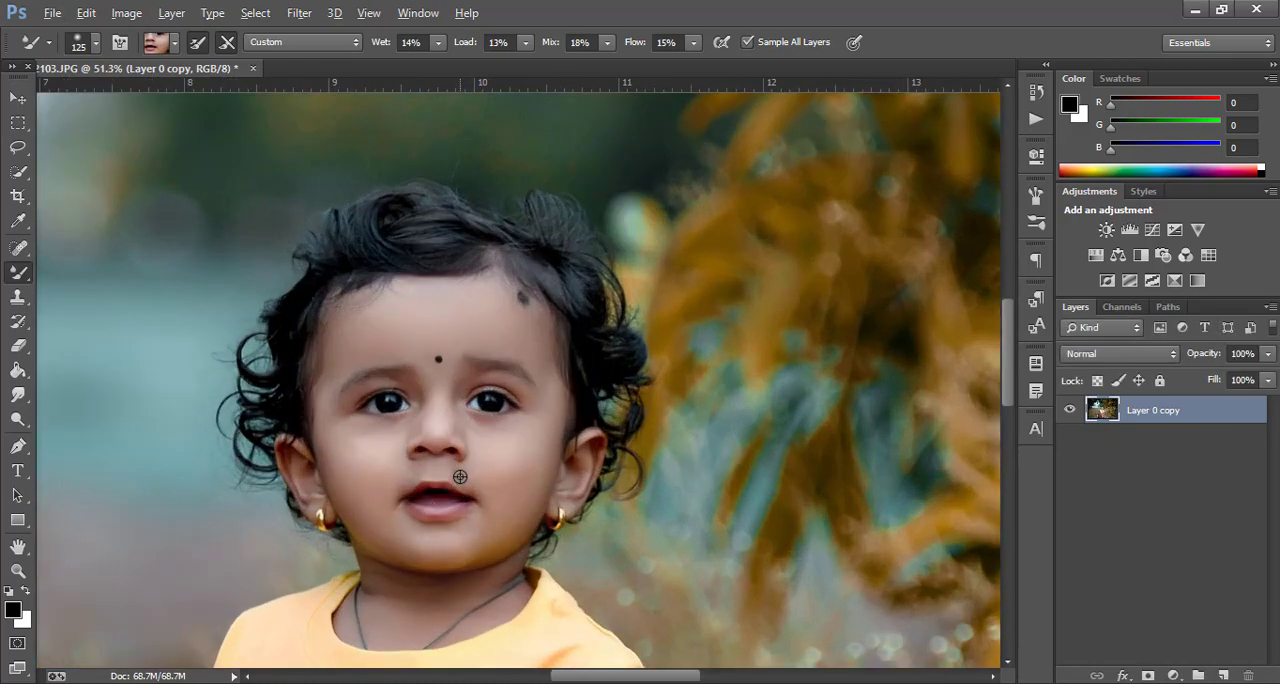
{"action": "scroll", "coordinate": [460, 477], "scroll_direction": "down", "scroll_amount": 8}
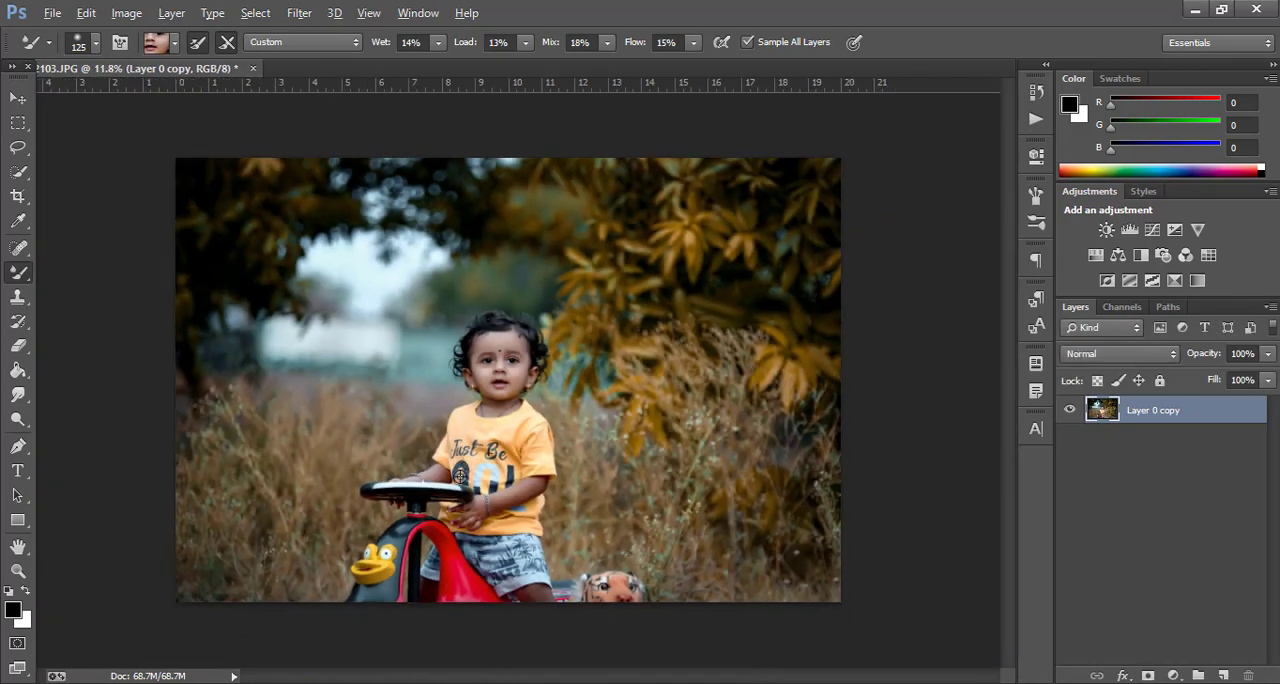
Copy the orange glow from S.R (27).jpg into the portrait and enlarge it to about 282% above the child's head
{"action": "left_click", "coordinate": [16, 99]}
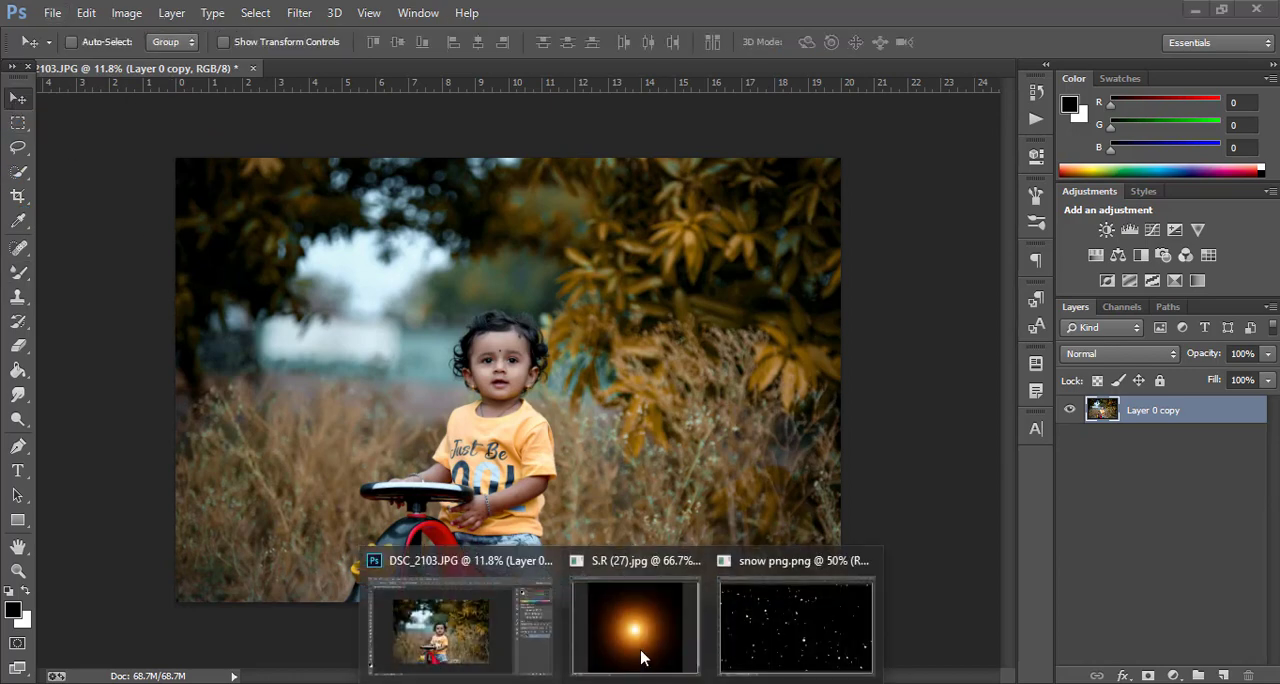
{"action": "left_click", "coordinate": [641, 645]}
{"action": "left_click_drag", "start_coordinate": [600, 170], "coordinate": [618, 394]}
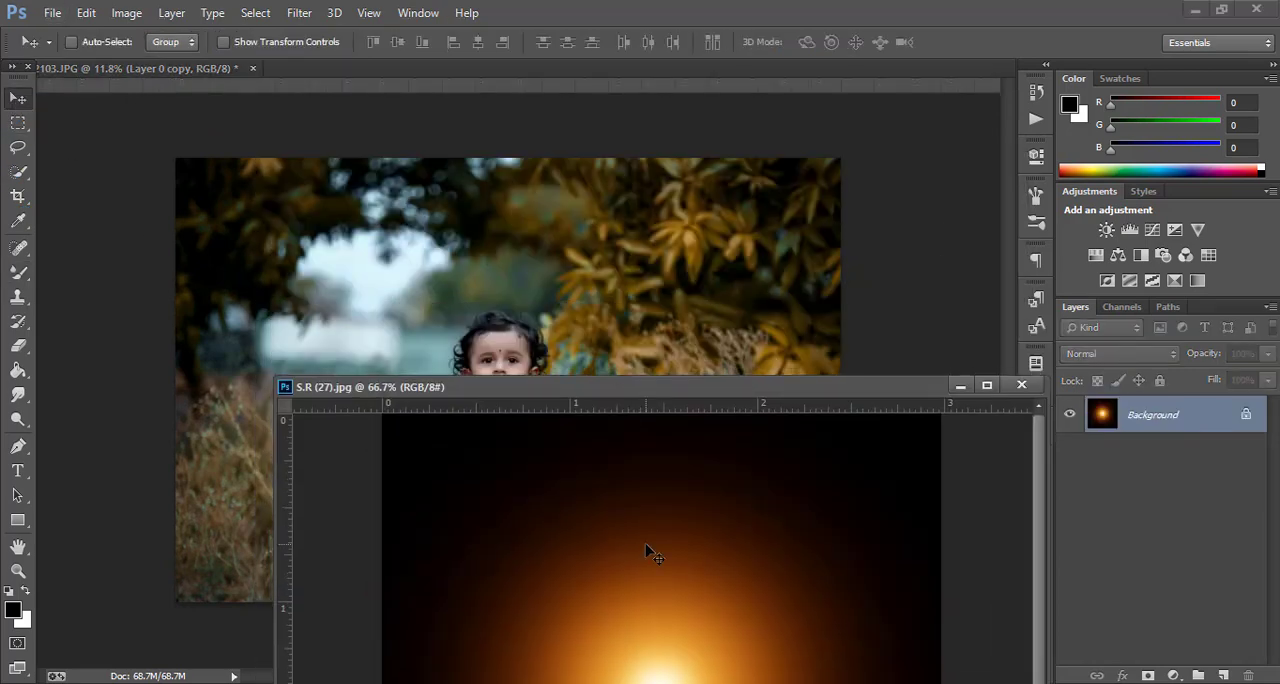
{"action": "left_click_drag", "start_coordinate": [651, 551], "coordinate": [466, 286]}
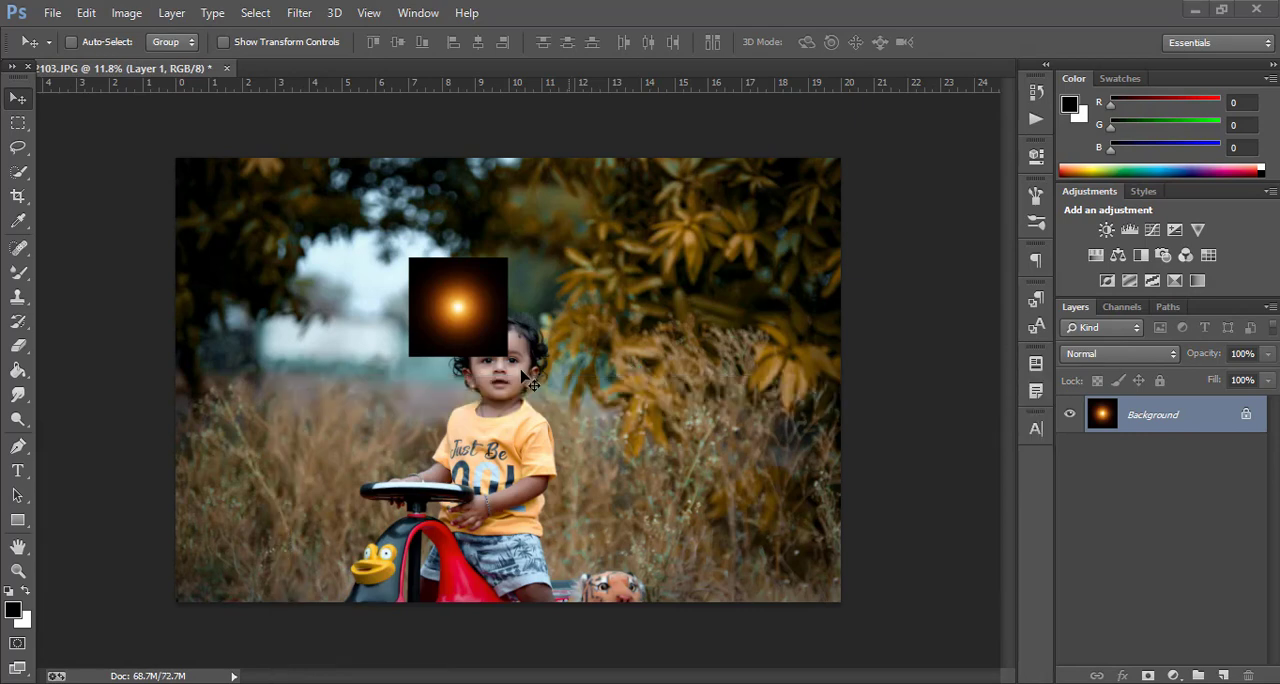
{"action": "key", "text": "ctrl+t"}
{"action": "left_click_drag", "start_coordinate": [507, 356], "coordinate": [597, 446]}
{"action": "key", "text": "Return"}
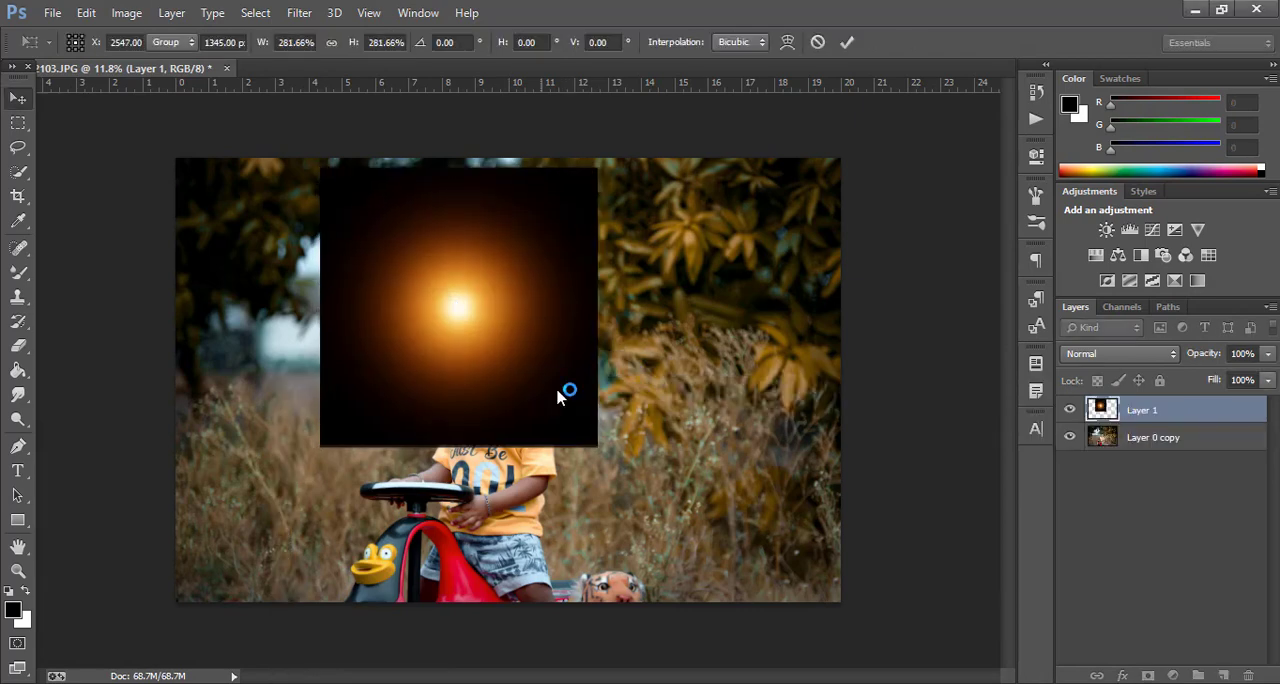
Blend the glow layer in Screen mode at 68% opacity
{"action": "left_click", "coordinate": [1100, 354]}
{"action": "left_click", "coordinate": [1076, 159]}
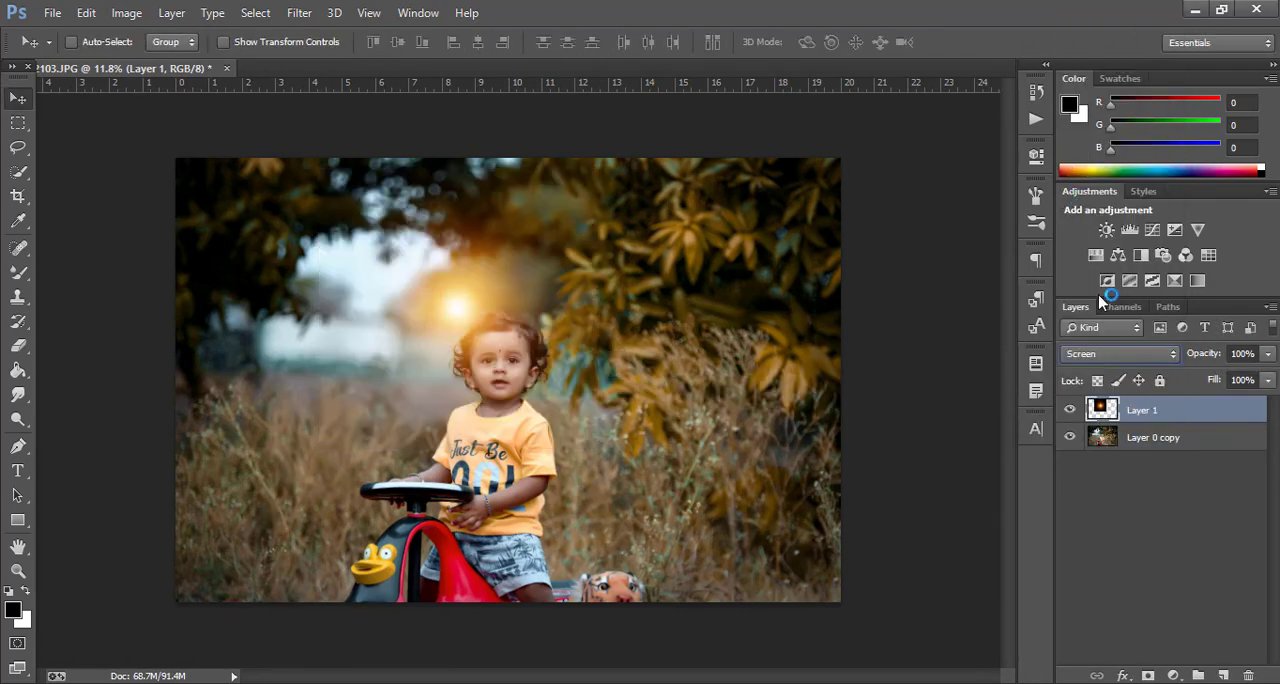
{"action": "left_click_drag", "start_coordinate": [1167, 360], "coordinate": [1162, 360]}
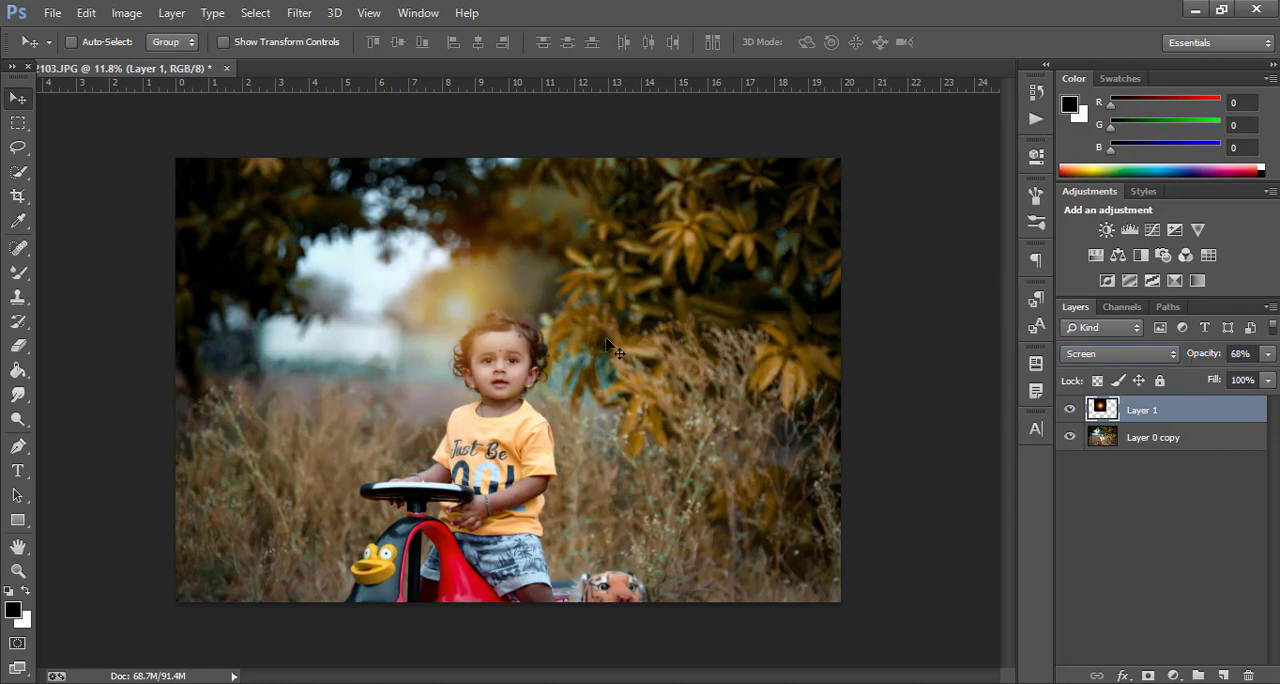
Move the glow over the bright gap between the trees and enlarge it to about 134%
{"action": "left_click_drag", "start_coordinate": [607, 345], "coordinate": [504, 318]}
{"action": "key", "text": "ctrl+t"}
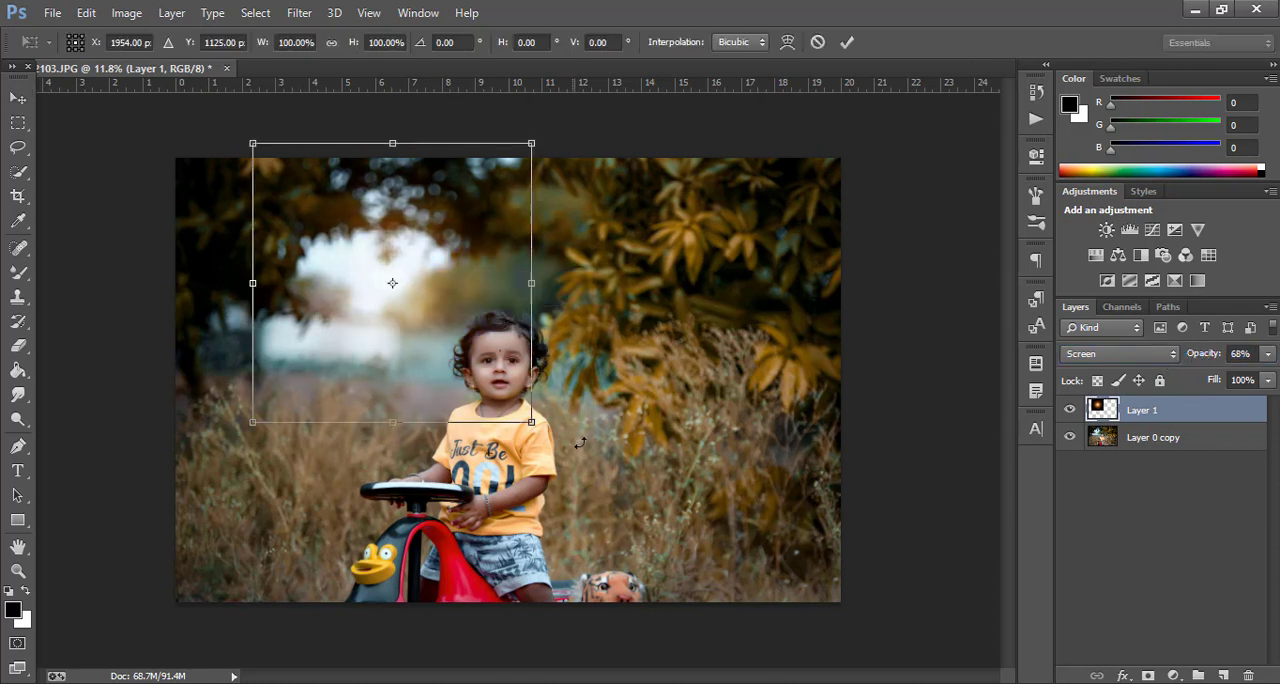
{"action": "left_click_drag", "start_coordinate": [531, 422], "coordinate": [579, 469]}
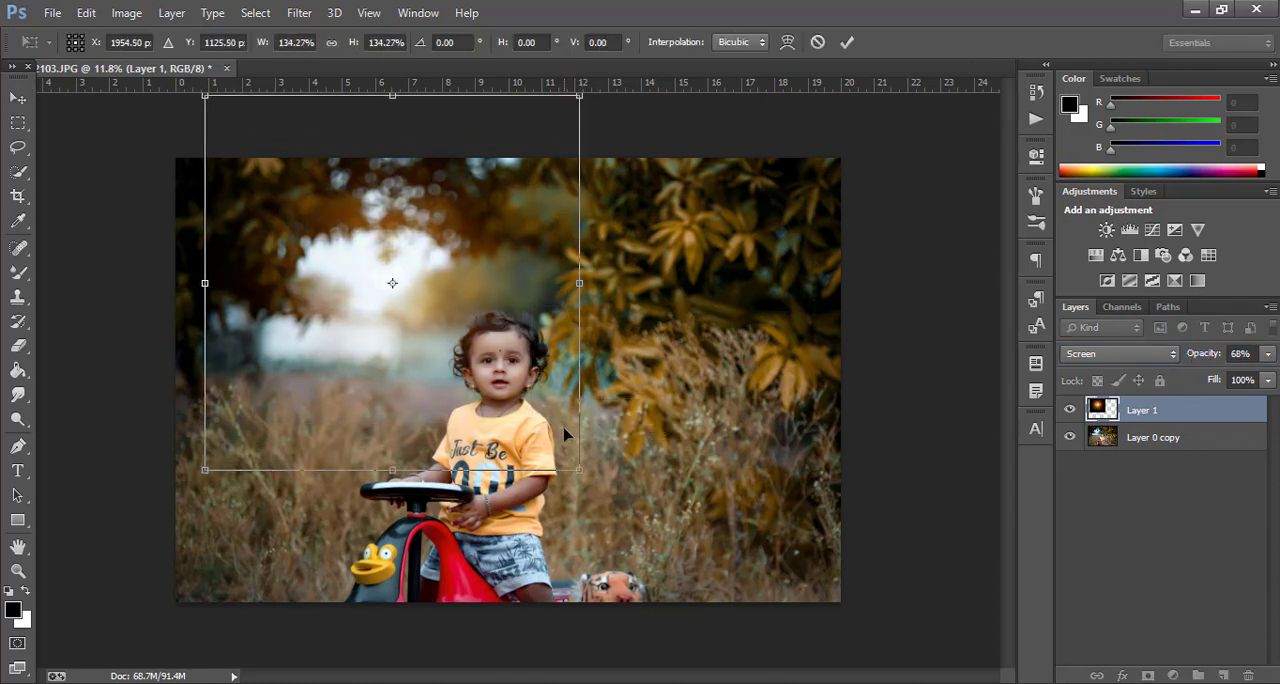
{"action": "key", "text": "Return"}
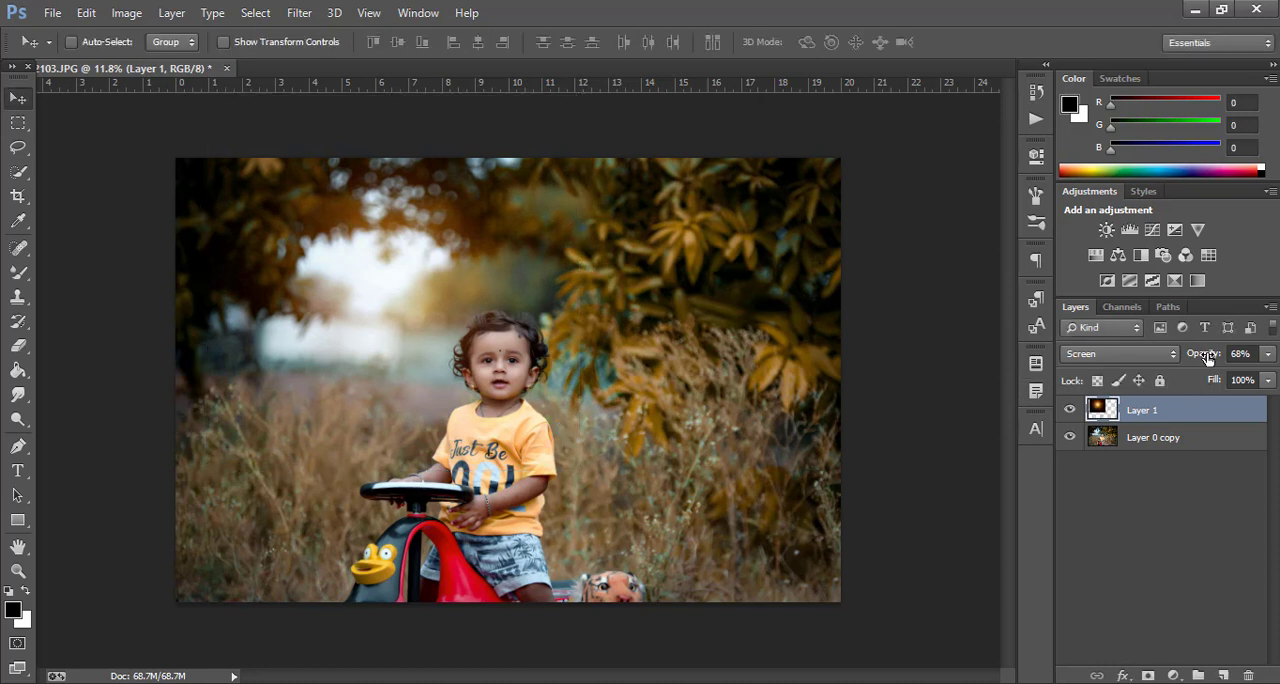
Fine-tune the glow to 64% opacity and a slightly larger size, comparing the photo with and without it
{"action": "key", "text": "ctrl+t"}
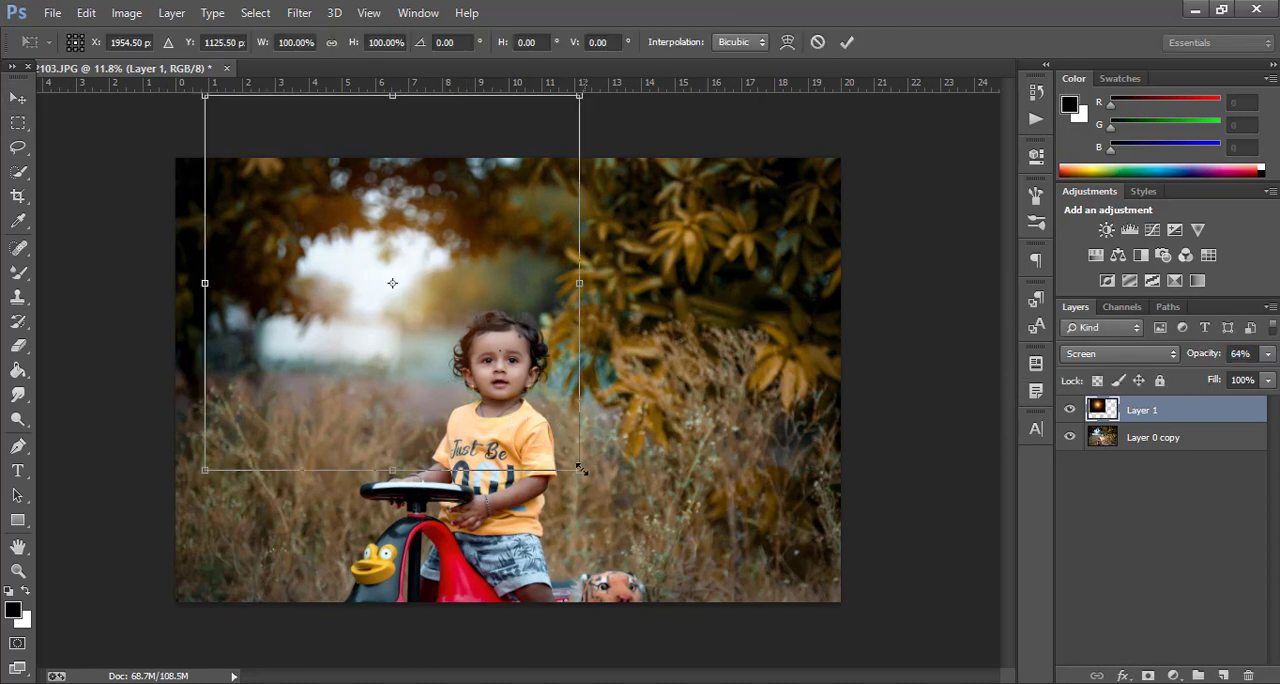
{"action": "left_click_drag", "start_coordinate": [581, 469], "coordinate": [587, 478]}
{"action": "key", "text": "Return"}
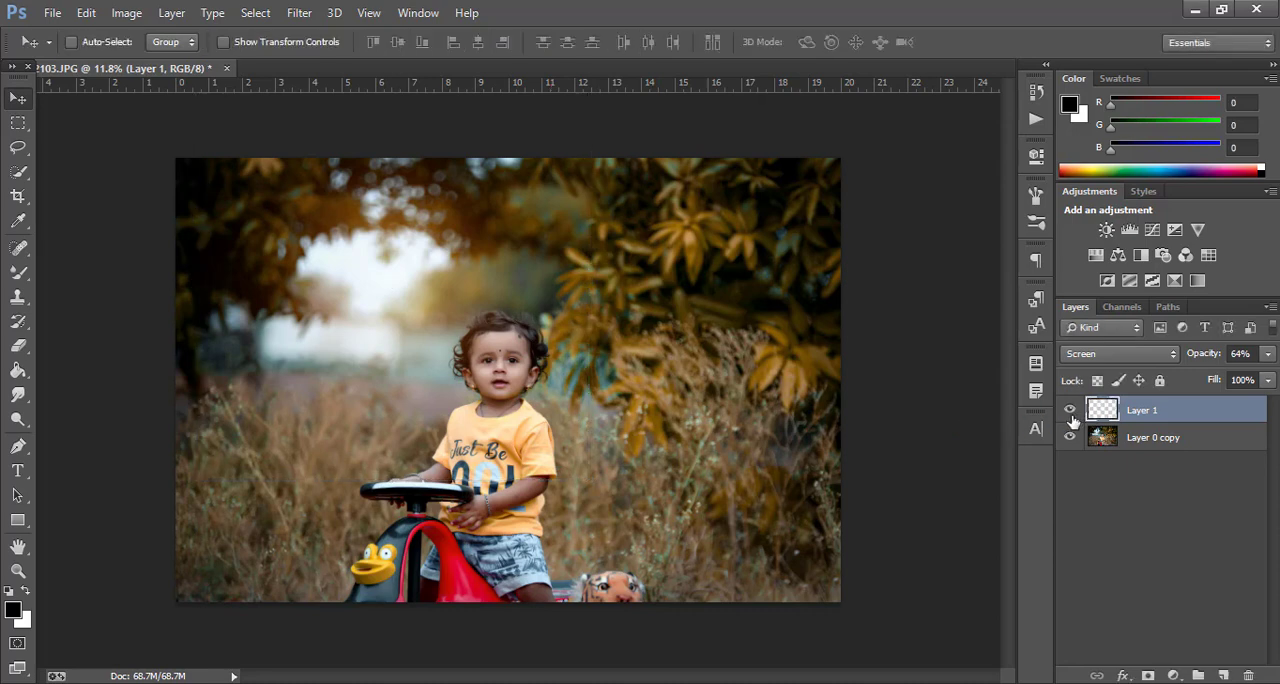
{"action": "left_click", "coordinate": [1071, 414]}
{"action": "left_click", "coordinate": [1071, 414]}
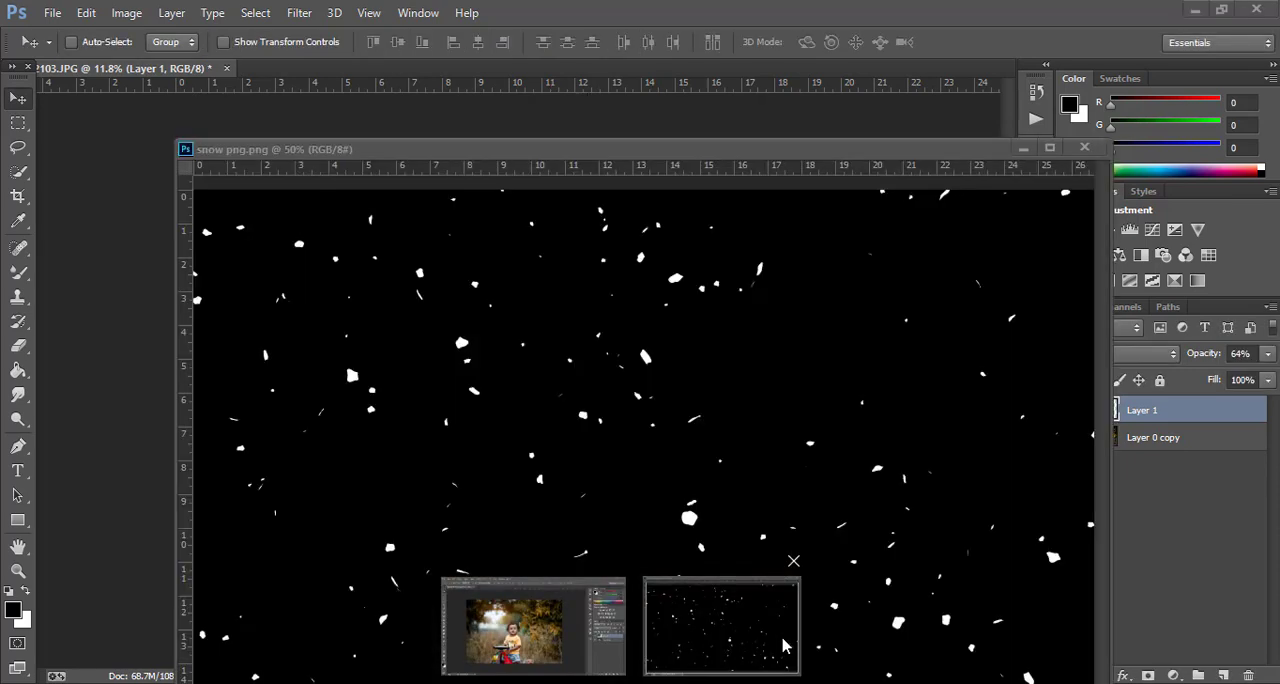
Copy snow png.png into the portrait, scale it to cover the whole photo, and blend it in Screen mode at 70% opacity
{"action": "left_click", "coordinate": [723, 620]}
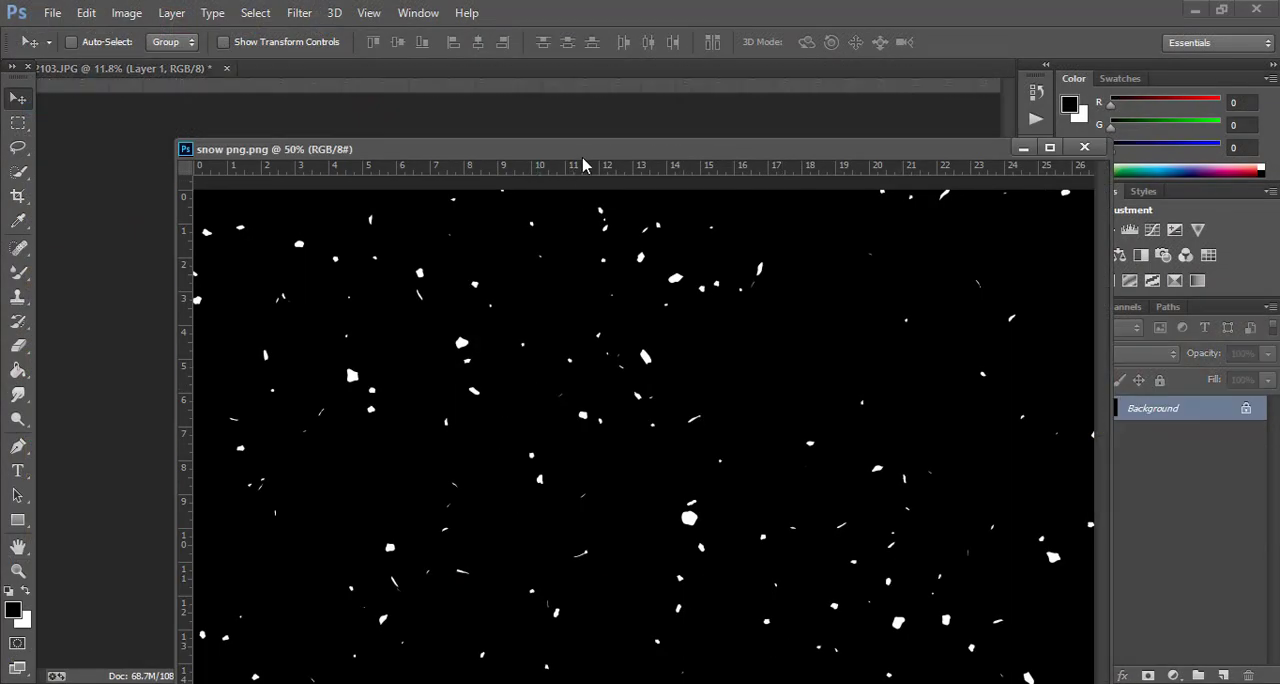
{"action": "left_click_drag", "start_coordinate": [583, 158], "coordinate": [581, 328]}
{"action": "left_click_drag", "start_coordinate": [590, 435], "coordinate": [300, 213]}
{"action": "left_click", "coordinate": [1084, 319]}
{"action": "key", "text": "ctrl+t"}
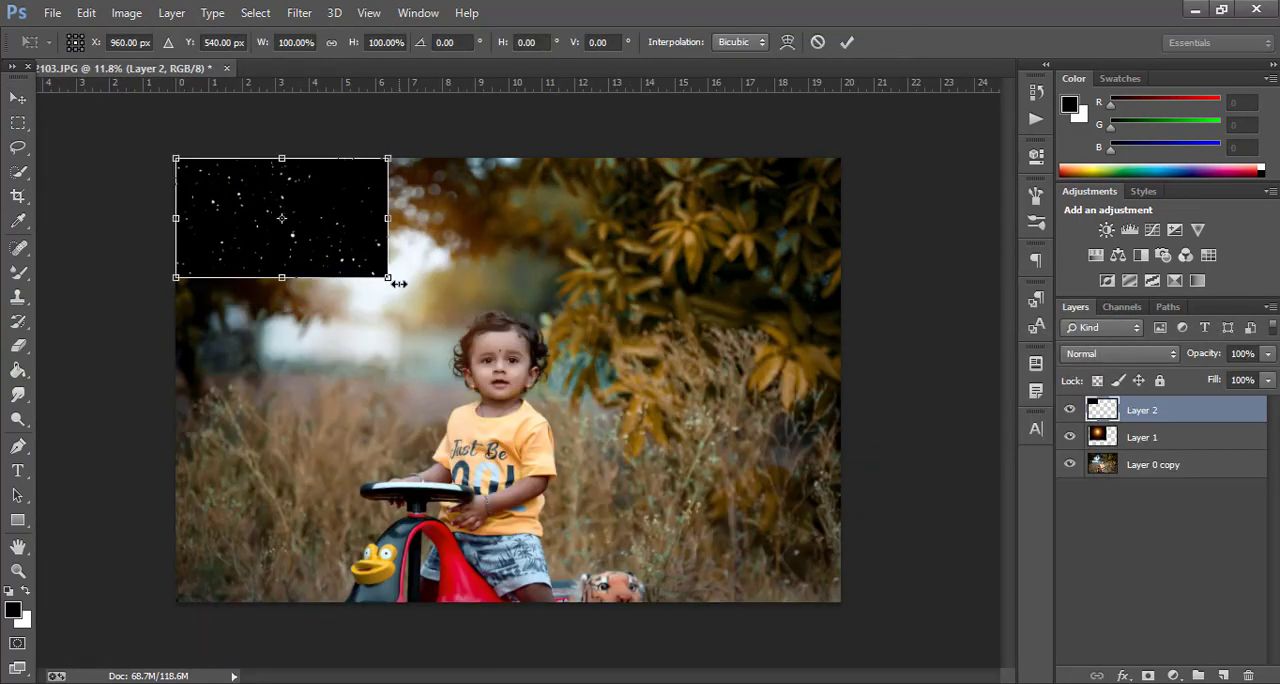
{"action": "left_click_drag", "start_coordinate": [390, 278], "coordinate": [841, 603]}
{"action": "key", "text": "Return"}
{"action": "left_click", "coordinate": [1110, 354]}
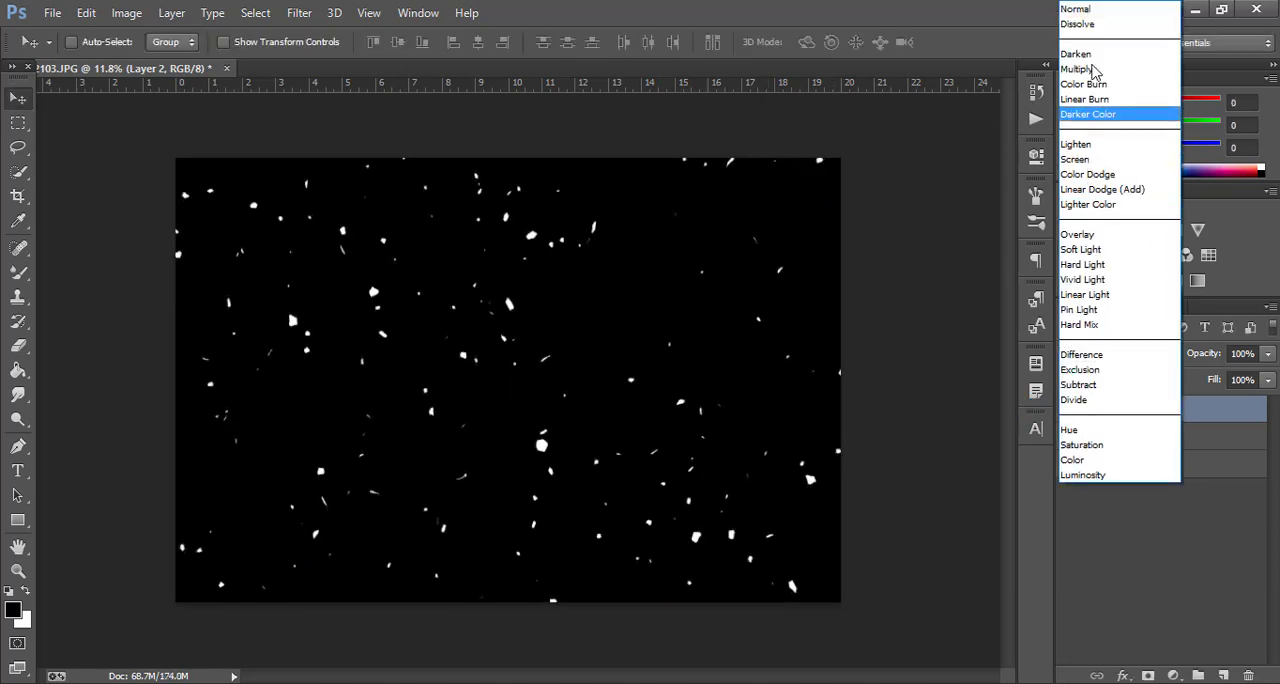
{"action": "left_click", "coordinate": [1092, 161]}
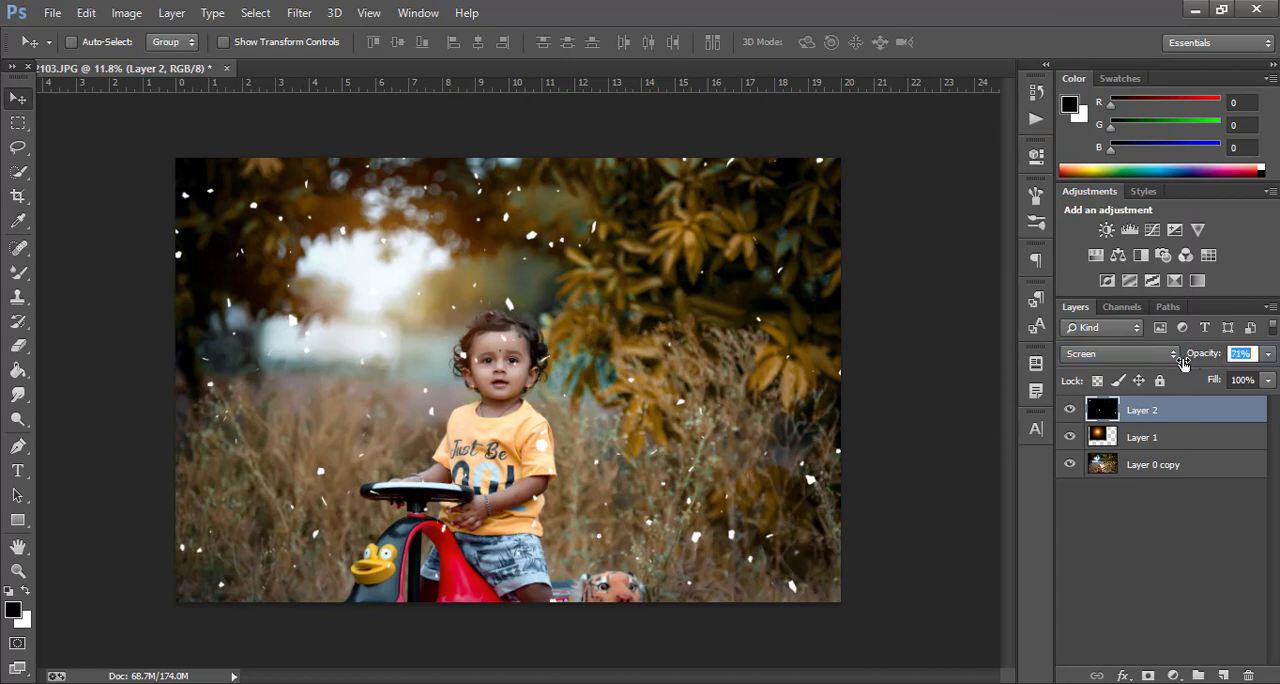
Soften the snow layer with a 14.1 px Gaussian Blur and shift the flakes slightly
{"action": "left_click", "coordinate": [299, 13]}
{"action": "mouse_move", "coordinate": [470, 220]}
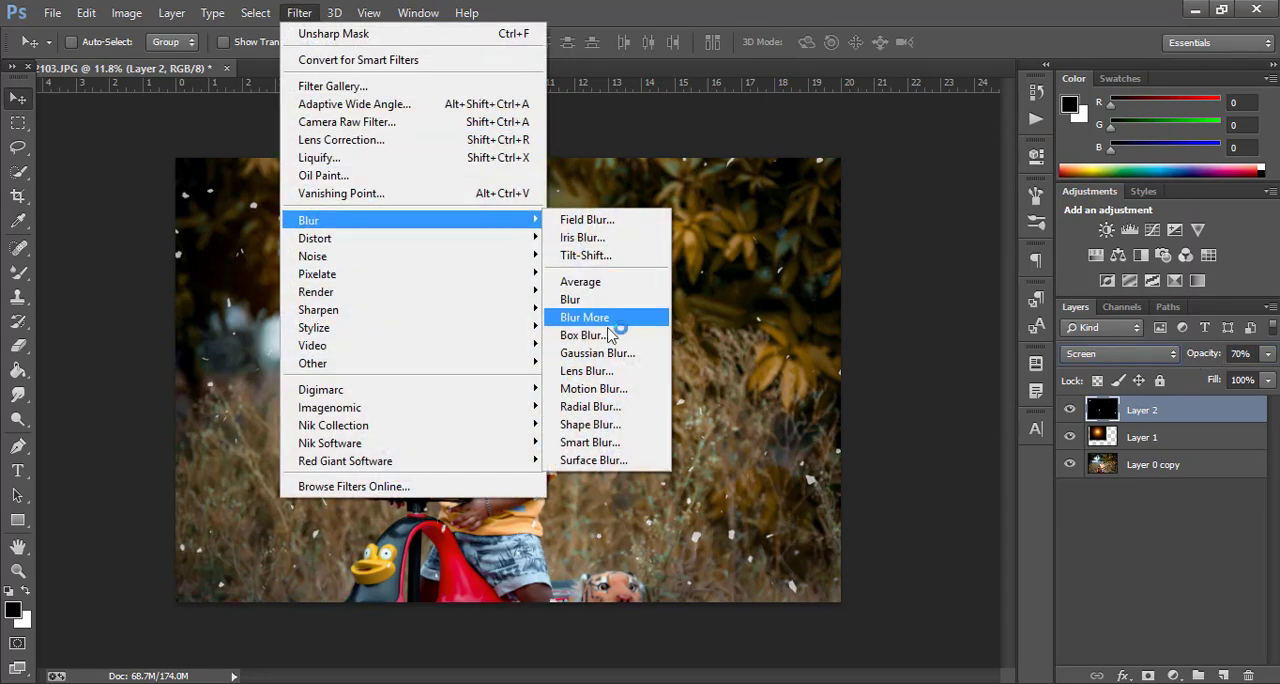
{"action": "left_click", "coordinate": [605, 353]}
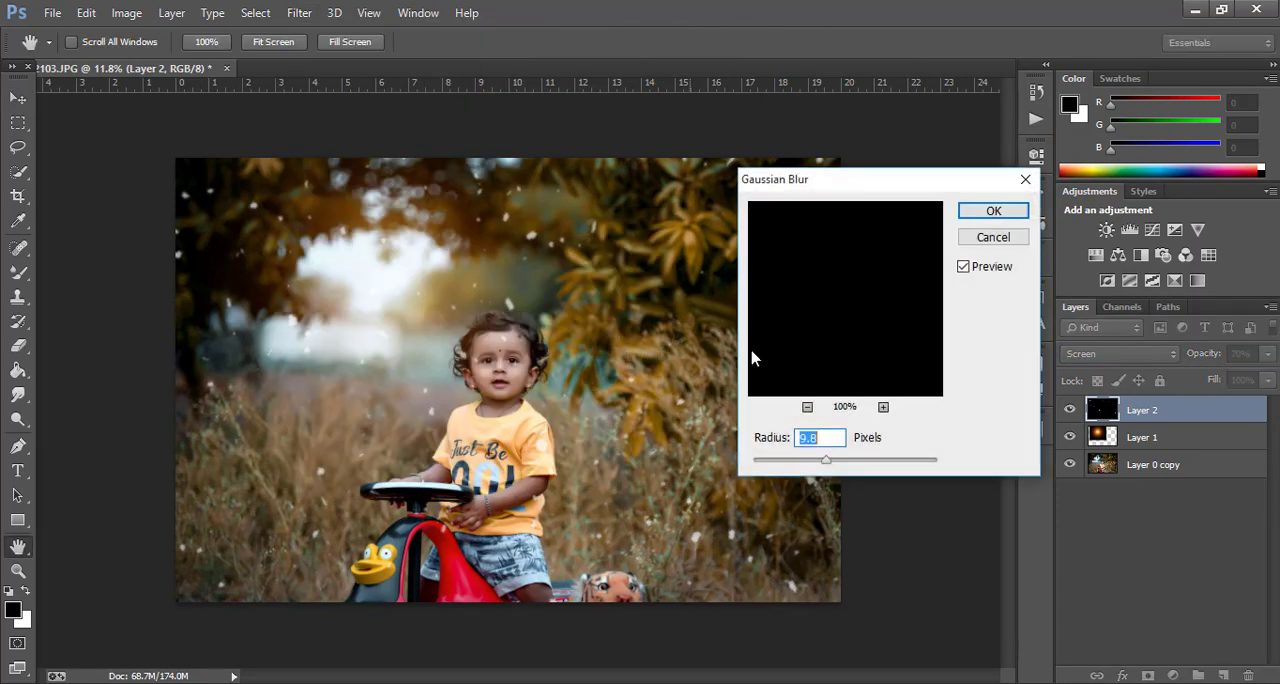
{"action": "left_click", "coordinate": [835, 459]}
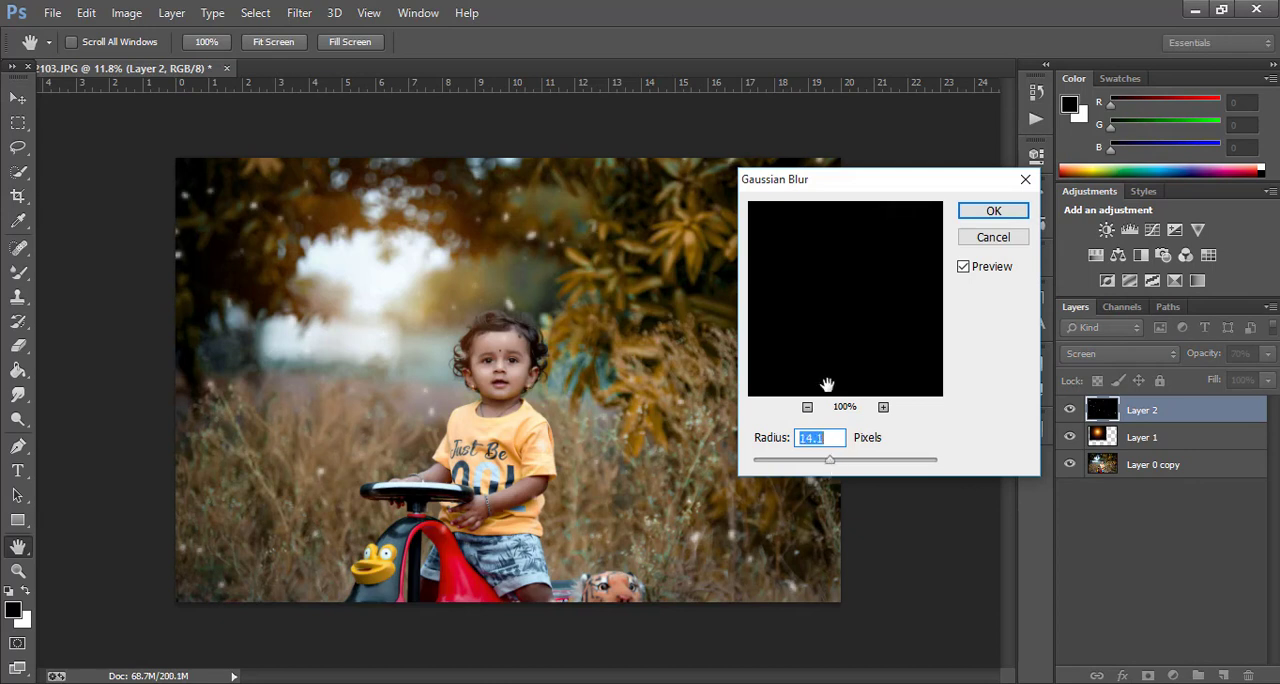
{"action": "left_click", "coordinate": [990, 211]}
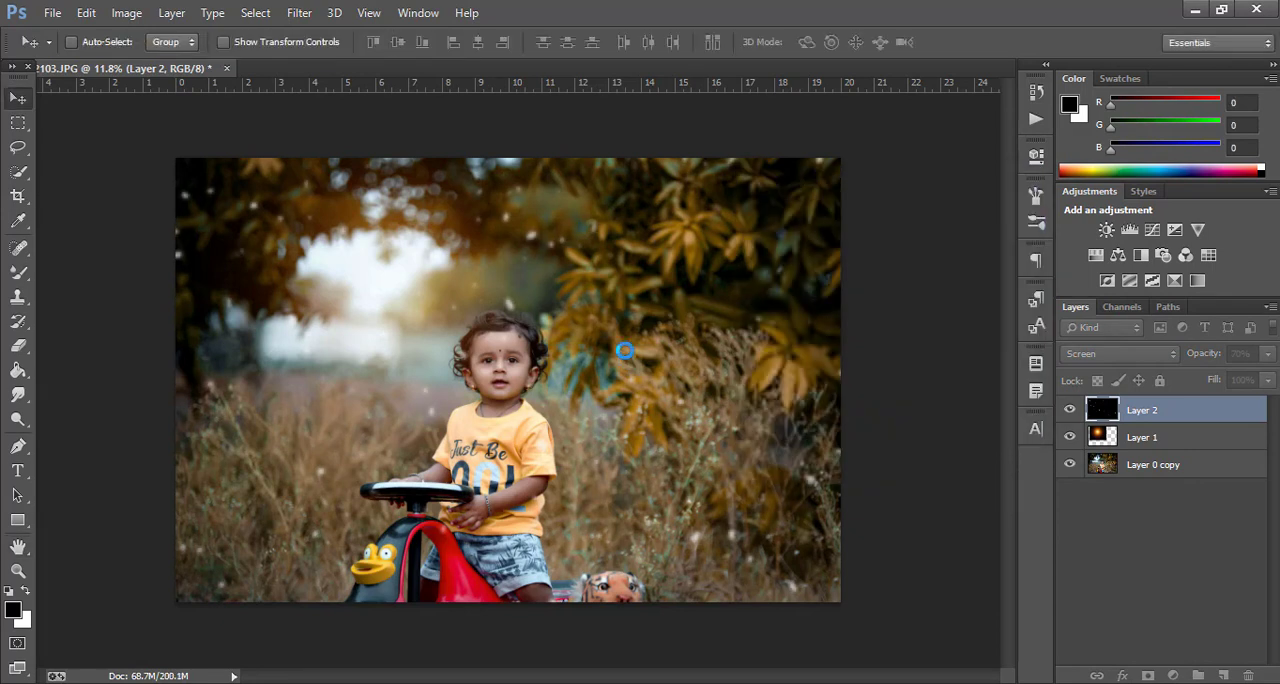
{"action": "mouse_move", "coordinate": [538, 322]}
{"action": "left_mouse_down"}
{"action": "mouse_move", "coordinate": [600, 350]}
{"action": "mouse_move", "coordinate": [556, 332]}
{"action": "mouse_move", "coordinate": [558, 317]}
{"action": "left_mouse_up"}
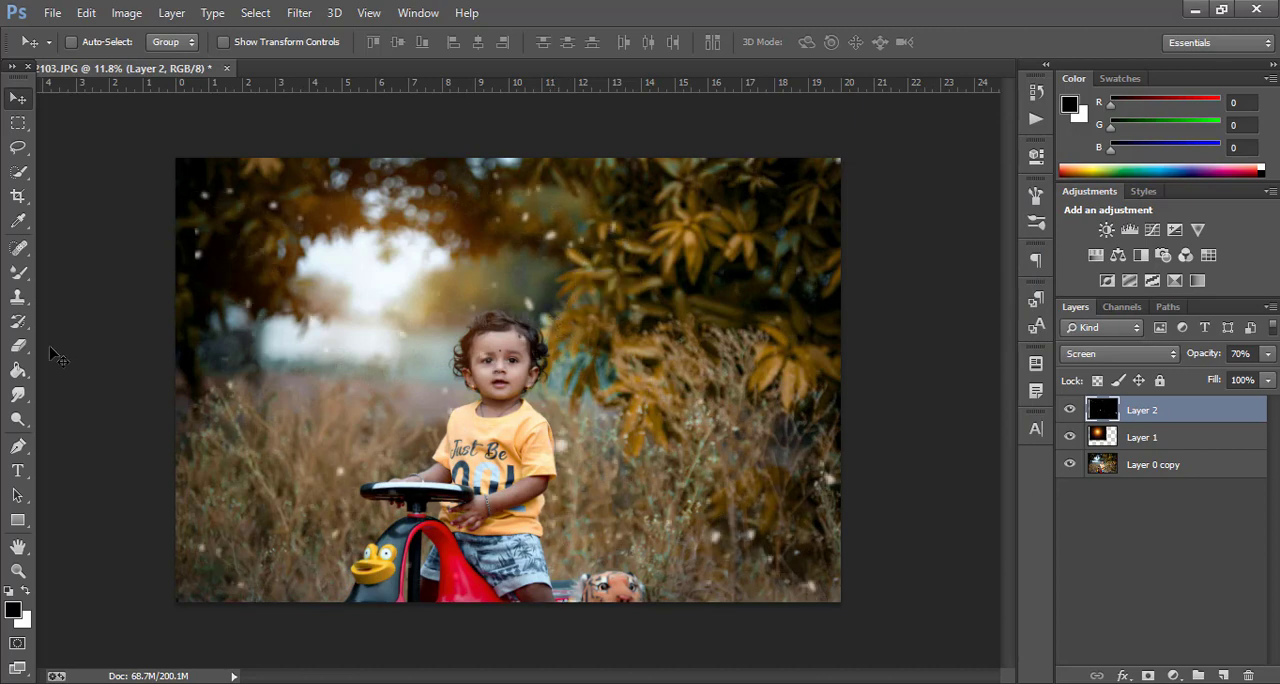
Erase the snow over the child's face and body with a soft 1053 px Eraser, first at 53% and finally at 100% opacity
{"action": "left_click", "coordinate": [18, 345]}
{"action": "scroll", "coordinate": [515, 380], "scroll_direction": "up", "scroll_amount": 3}
{"action": "right_click", "coordinate": [606, 398]}
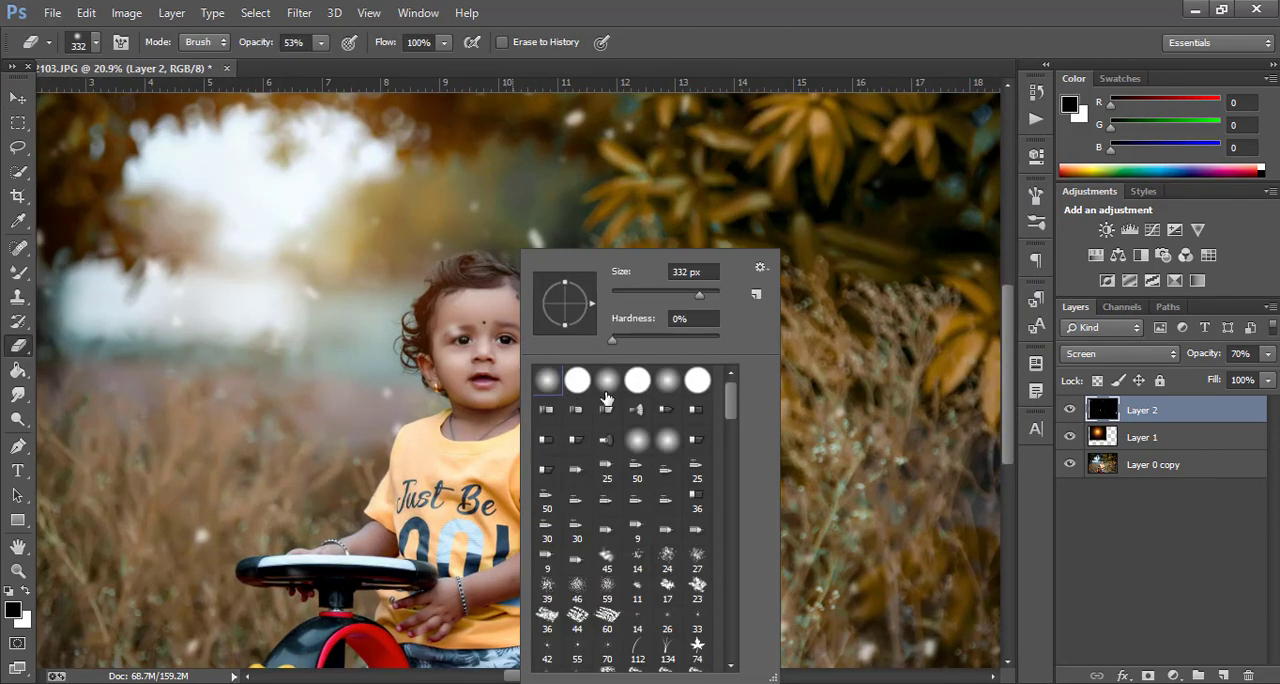
{"action": "mouse_move", "coordinate": [470, 350]}
{"action": "left_mouse_down"}
{"action": "mouse_move", "coordinate": [456, 380]}
{"action": "mouse_move", "coordinate": [460, 336]}
{"action": "mouse_move", "coordinate": [429, 388]}
{"action": "mouse_move", "coordinate": [479, 339]}
{"action": "mouse_move", "coordinate": [461, 299]}
{"action": "left_mouse_up"}
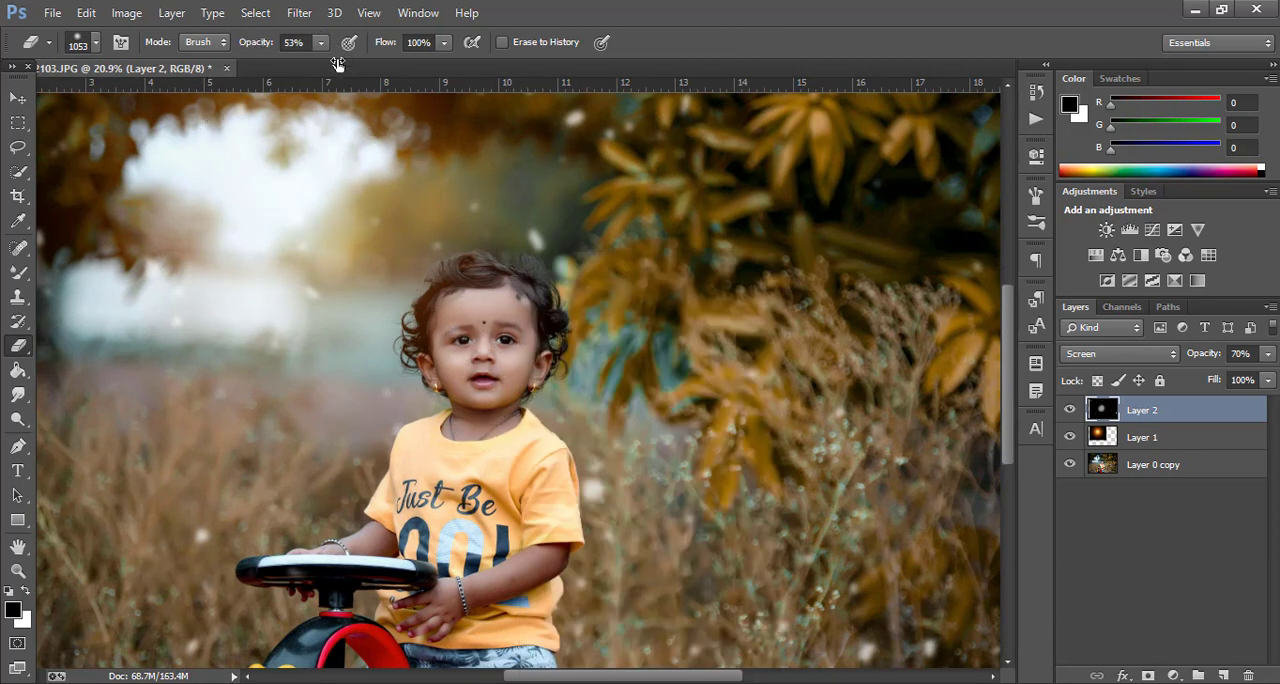
{"action": "left_click_drag", "start_coordinate": [338, 64], "coordinate": [398, 96]}
{"action": "mouse_move", "coordinate": [480, 372]}
{"action": "left_mouse_down"}
{"action": "mouse_move", "coordinate": [454, 393]}
{"action": "mouse_move", "coordinate": [483, 409]}
{"action": "mouse_move", "coordinate": [476, 437]}
{"action": "mouse_move", "coordinate": [520, 480]}
{"action": "mouse_move", "coordinate": [530, 470]}
{"action": "mouse_move", "coordinate": [495, 285]}
{"action": "mouse_move", "coordinate": [457, 357]}
{"action": "left_mouse_up"}
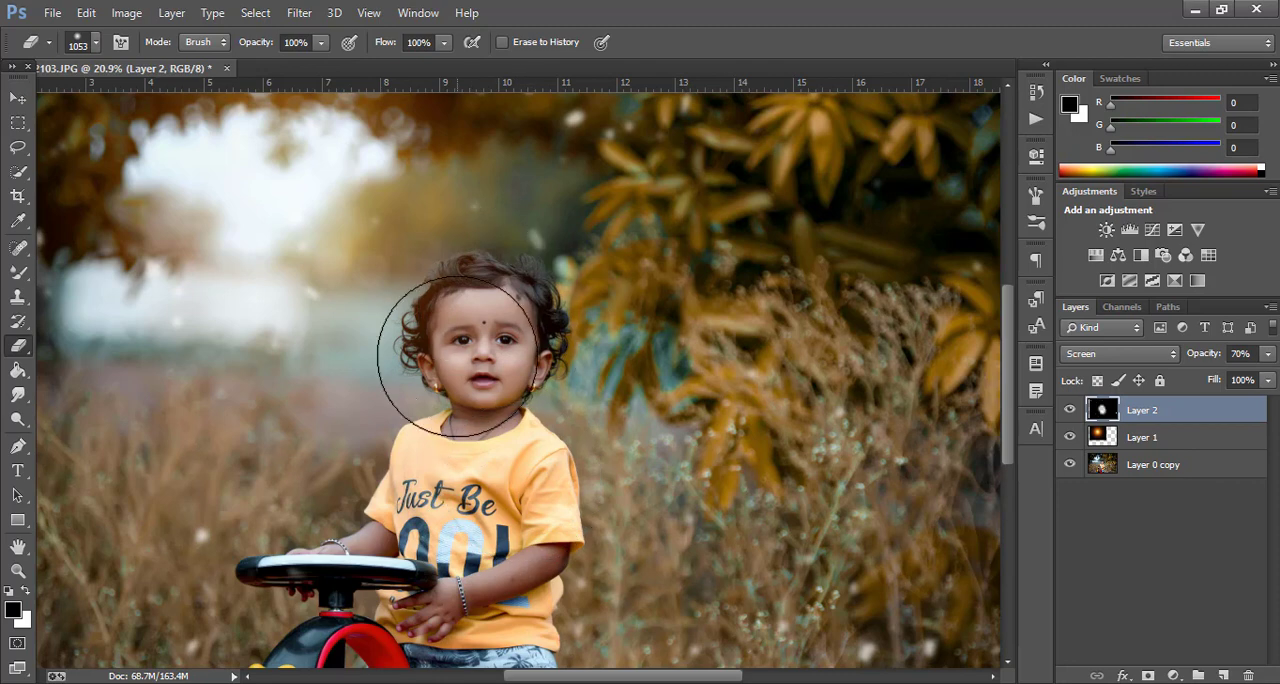
{"action": "scroll", "coordinate": [480, 360], "scroll_direction": "down", "scroll_amount": 9}
{"action": "scroll", "coordinate": [497, 363], "scroll_direction": "up", "scroll_amount": 3}
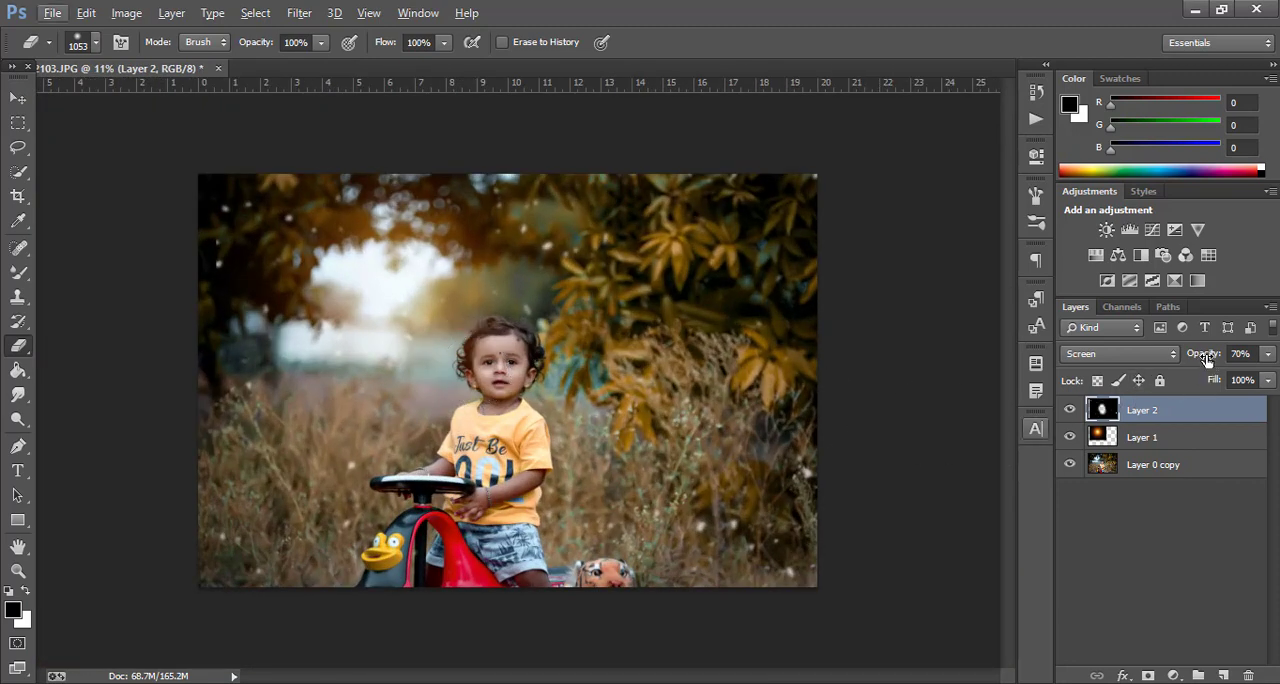
Lower the snow layer's opacity to 53% and compare the photo with and without it
{"action": "left_click_drag", "start_coordinate": [1206, 354], "coordinate": [1199, 359]}
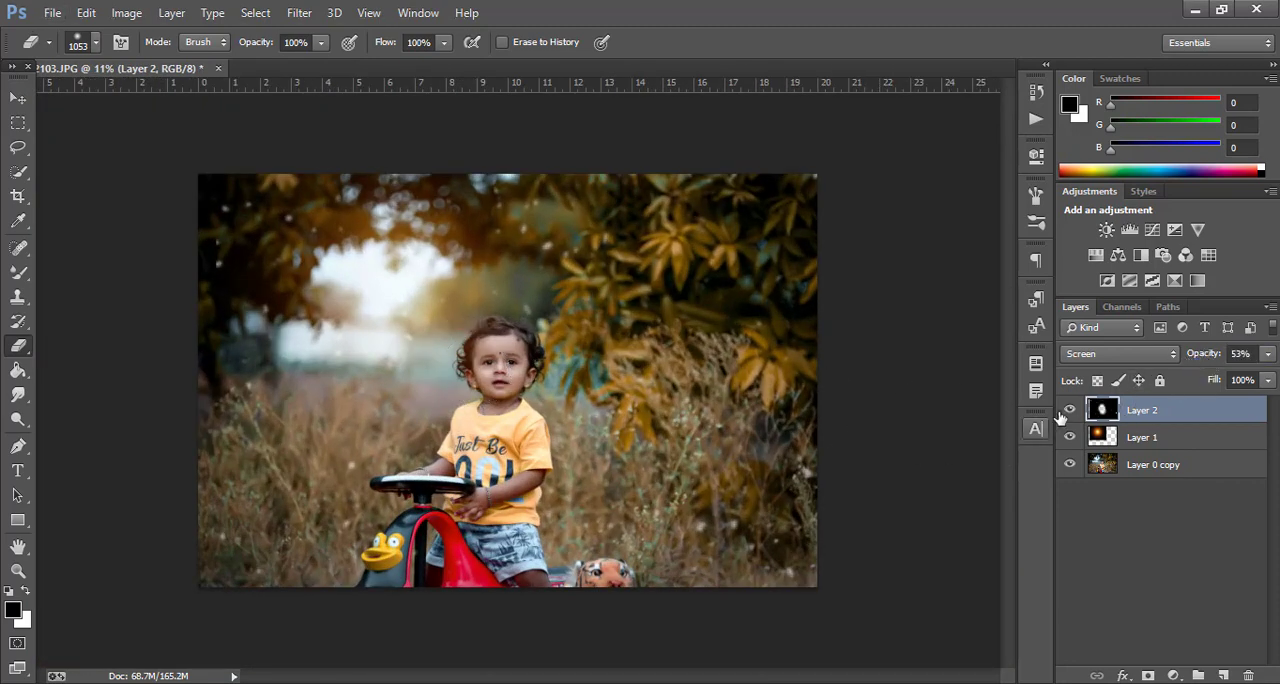
{"action": "left_click", "coordinate": [1064, 412]}
{"action": "left_click", "coordinate": [1064, 412]}
Duplicate the snow layer and offset the copy to add more flakes across the background
{"action": "left_click", "coordinate": [19, 96]}
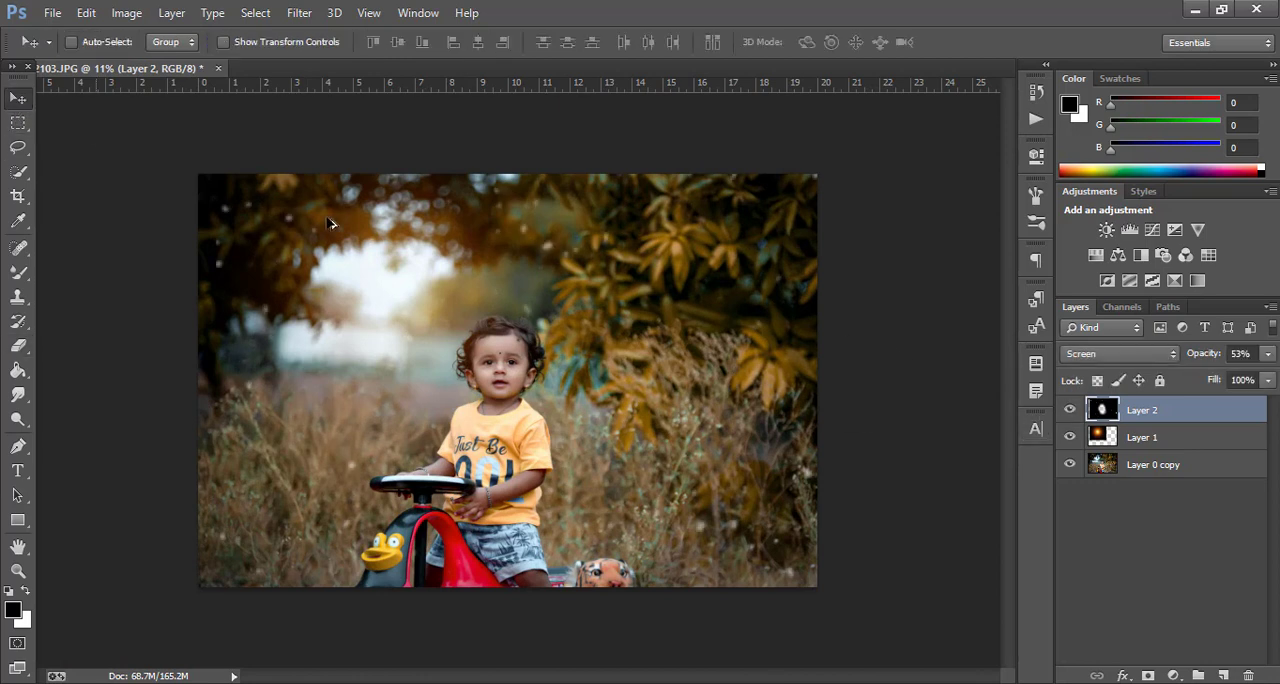
{"action": "mouse_move", "coordinate": [426, 264]}
{"action": "left_mouse_down"}
{"action": "mouse_move", "coordinate": [462, 272]}
{"action": "mouse_move", "coordinate": [469, 255]}
{"action": "mouse_move", "coordinate": [441, 330]}
{"action": "mouse_move", "coordinate": [418, 278]}
{"action": "mouse_move", "coordinate": [429, 297]}
{"action": "left_mouse_up"}
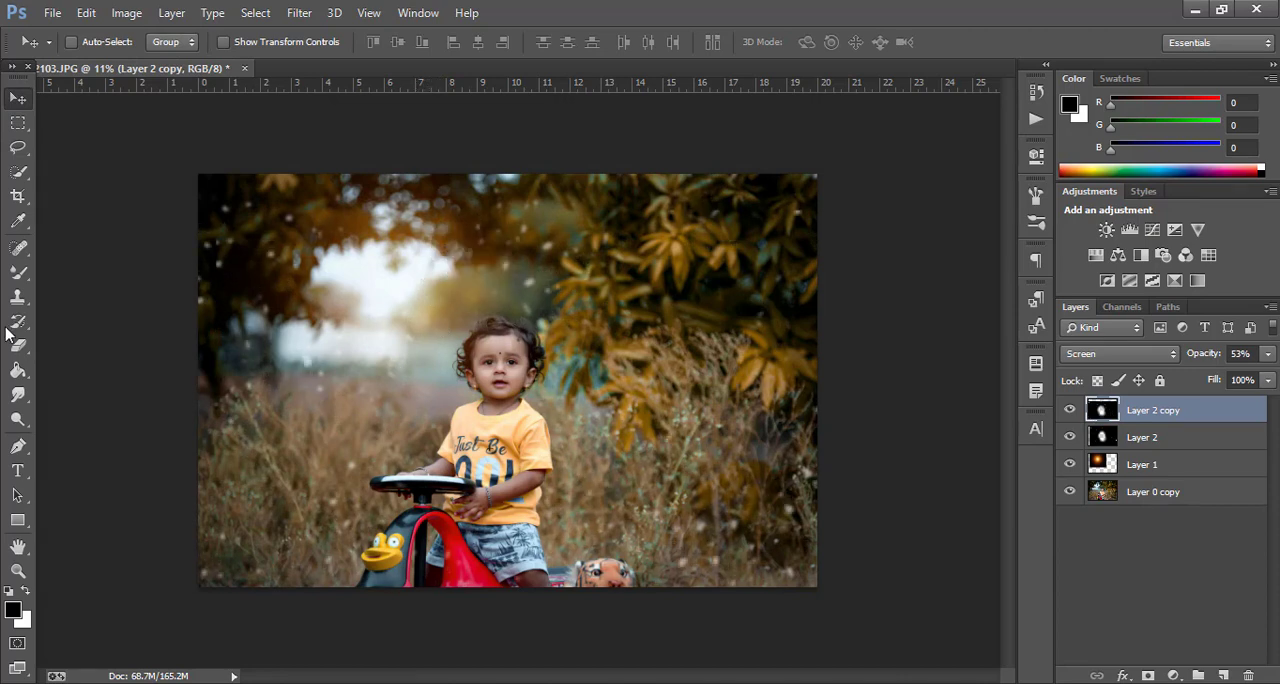
Erase the duplicated snow over the child with the soft 1053 px Eraser at 100% opacity
{"action": "left_click", "coordinate": [17, 345]}
{"action": "scroll", "coordinate": [528, 377], "scroll_direction": "up", "scroll_amount": 2}
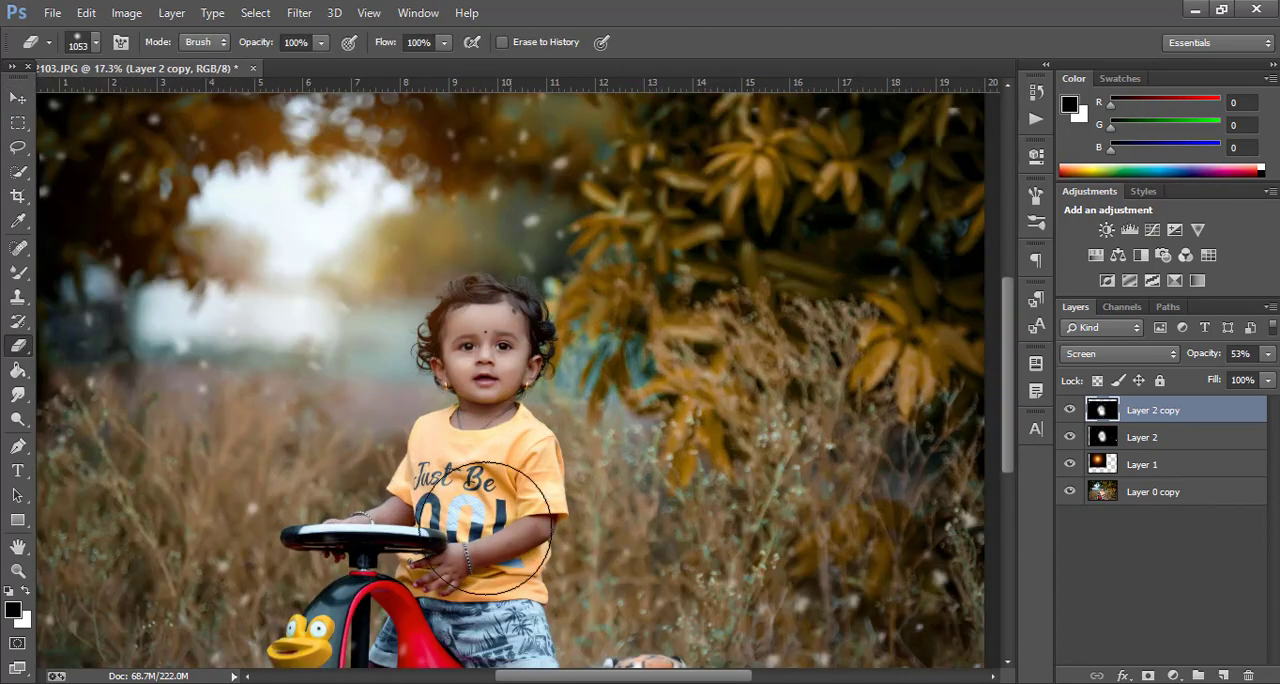
{"action": "scroll", "coordinate": [500, 450], "scroll_direction": "down", "scroll_amount": 2}
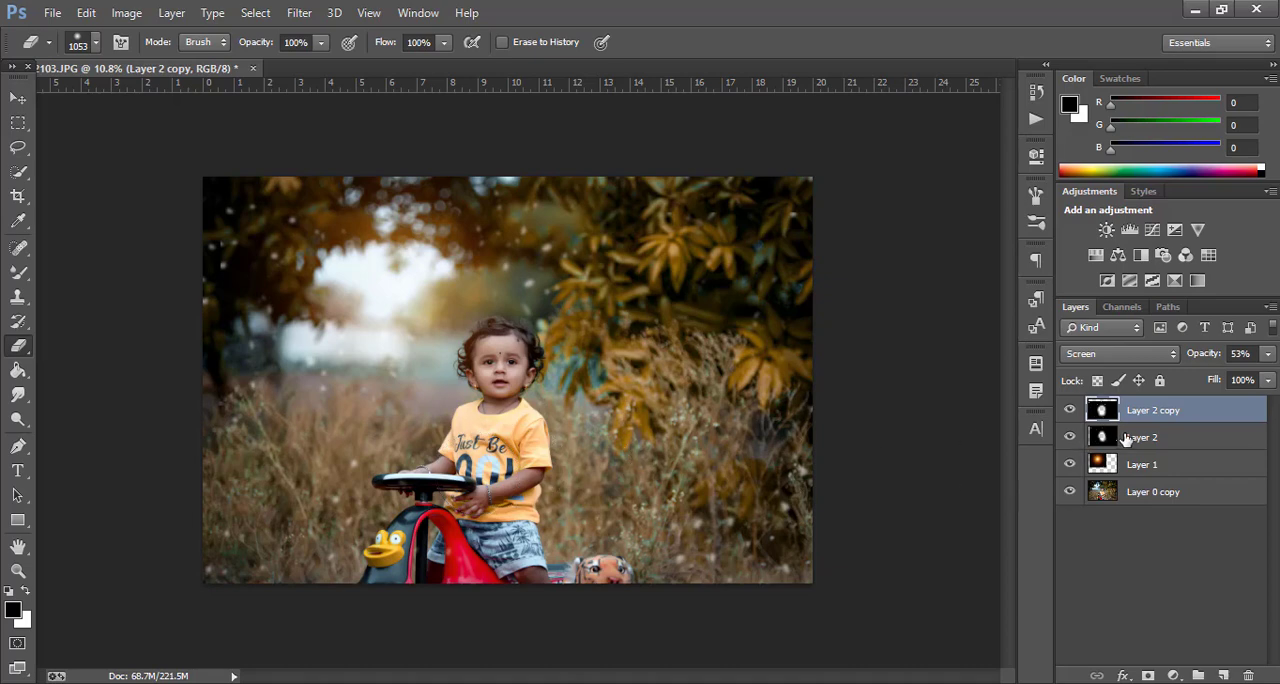
Compare the photo with and without the two snow layers and merge all visible layers into one
{"action": "left_click_drag", "start_coordinate": [1070, 437], "coordinate": [1069, 410]}
{"action": "right_click", "coordinate": [1193, 405]}
{"action": "left_click", "coordinate": [900, 556]}
{"action": "scroll", "coordinate": [510, 370], "scroll_direction": "up", "scroll_amount": 1}
{"action": "left_click", "coordinate": [18, 97]}
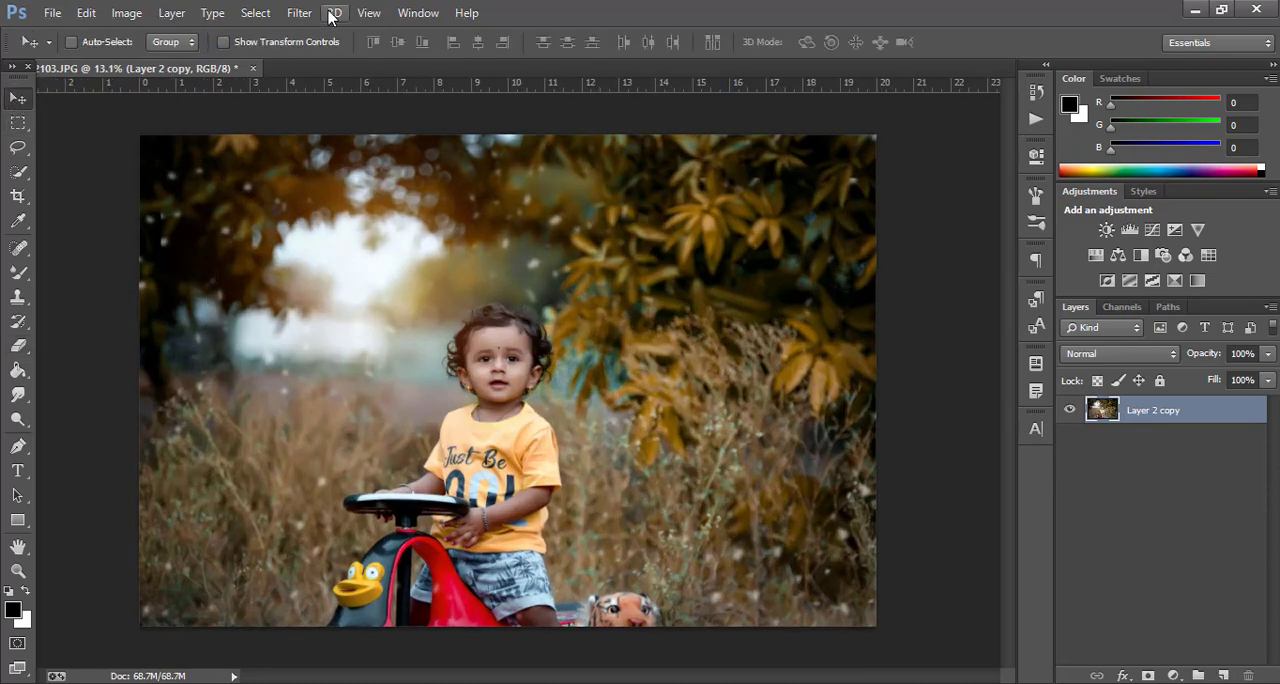
Open the merged photo in the Camera Raw Filter and set the Yellows hue to about -34 and the Yellows luminance to +8
{"action": "left_click", "coordinate": [299, 13]}
{"action": "left_click", "coordinate": [347, 121]}
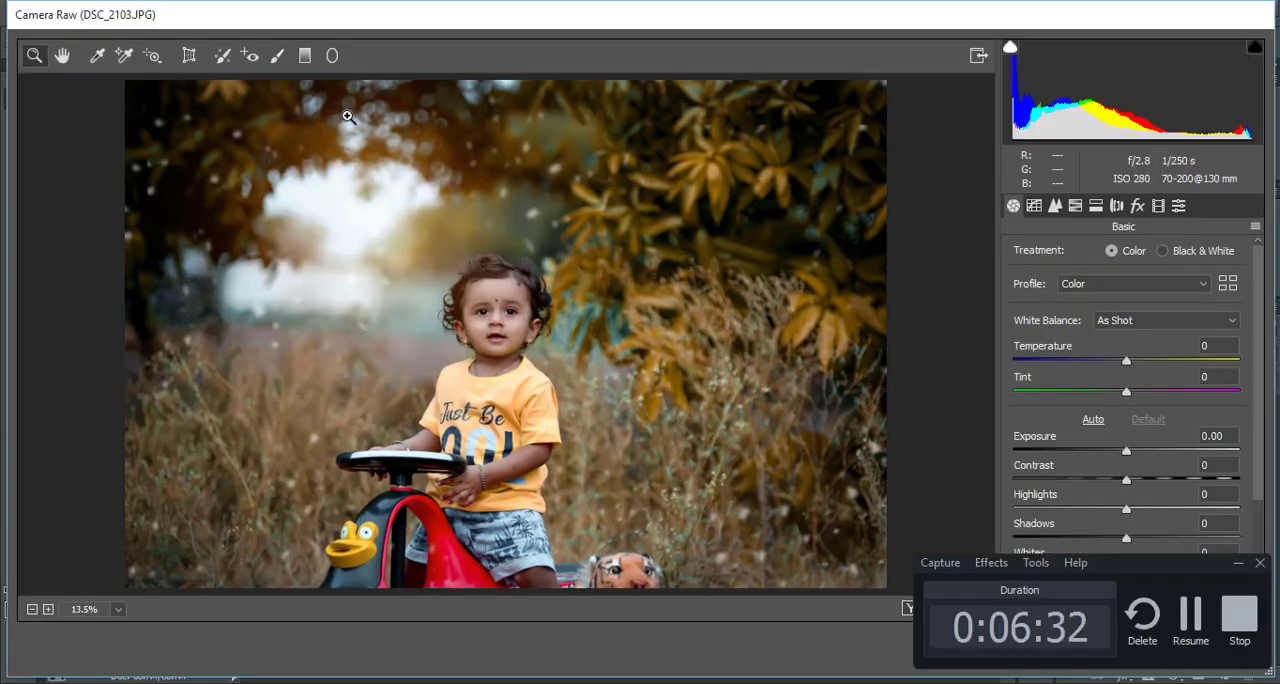
{"action": "left_click", "coordinate": [1073, 206]}
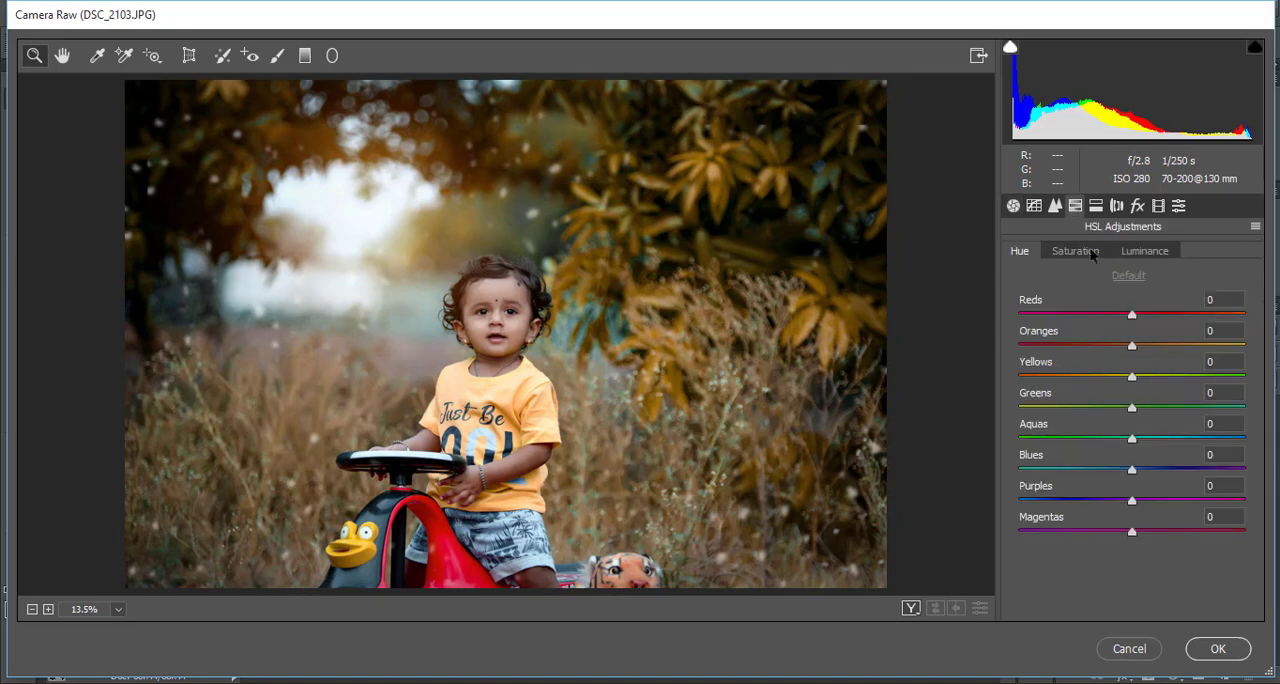
{"action": "left_click", "coordinate": [1131, 377]}
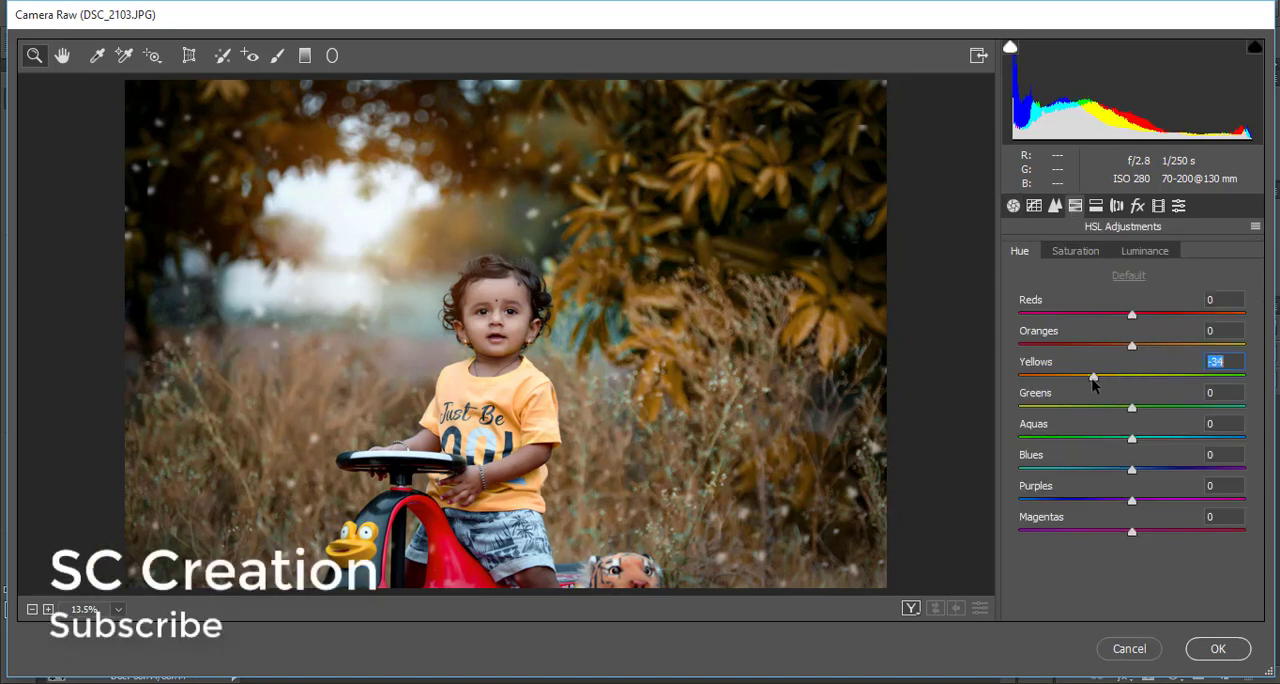
{"action": "left_click", "coordinate": [1152, 250]}
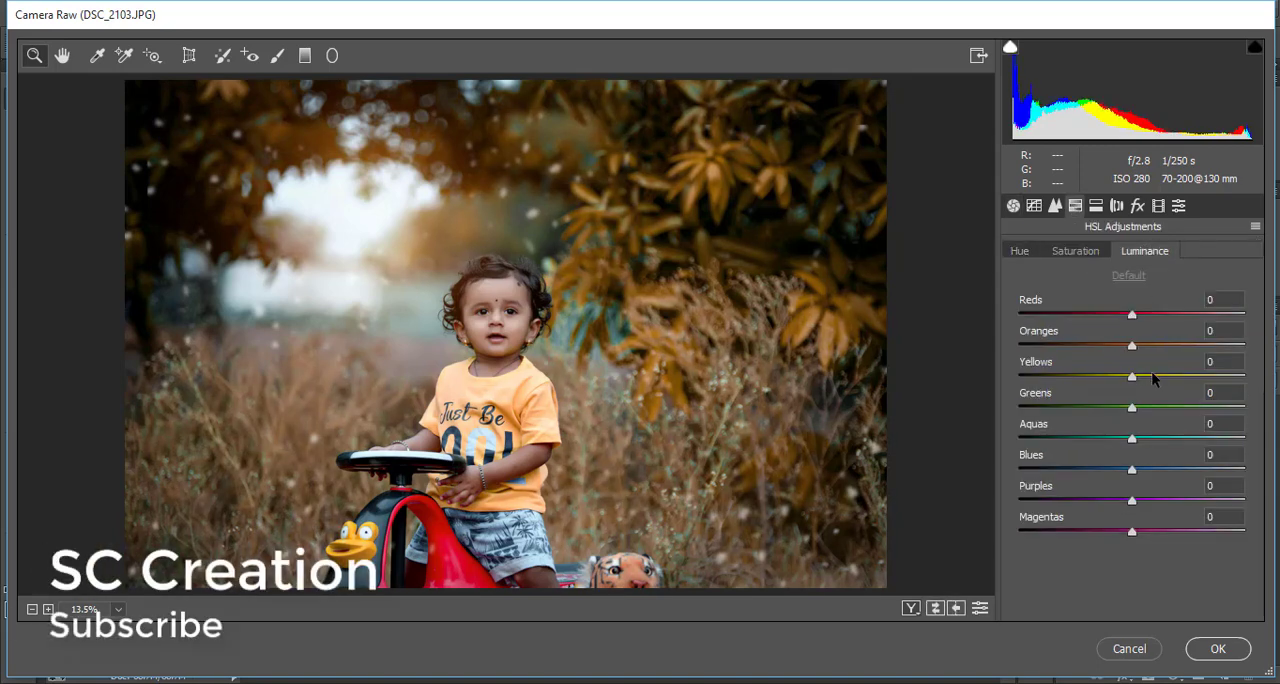
{"action": "mouse_move", "coordinate": [1137, 377]}
{"action": "left_mouse_down"}
{"action": "mouse_move", "coordinate": [1170, 378]}
{"action": "mouse_move", "coordinate": [1118, 377]}
{"action": "mouse_move", "coordinate": [1141, 378]}
{"action": "left_mouse_up"}
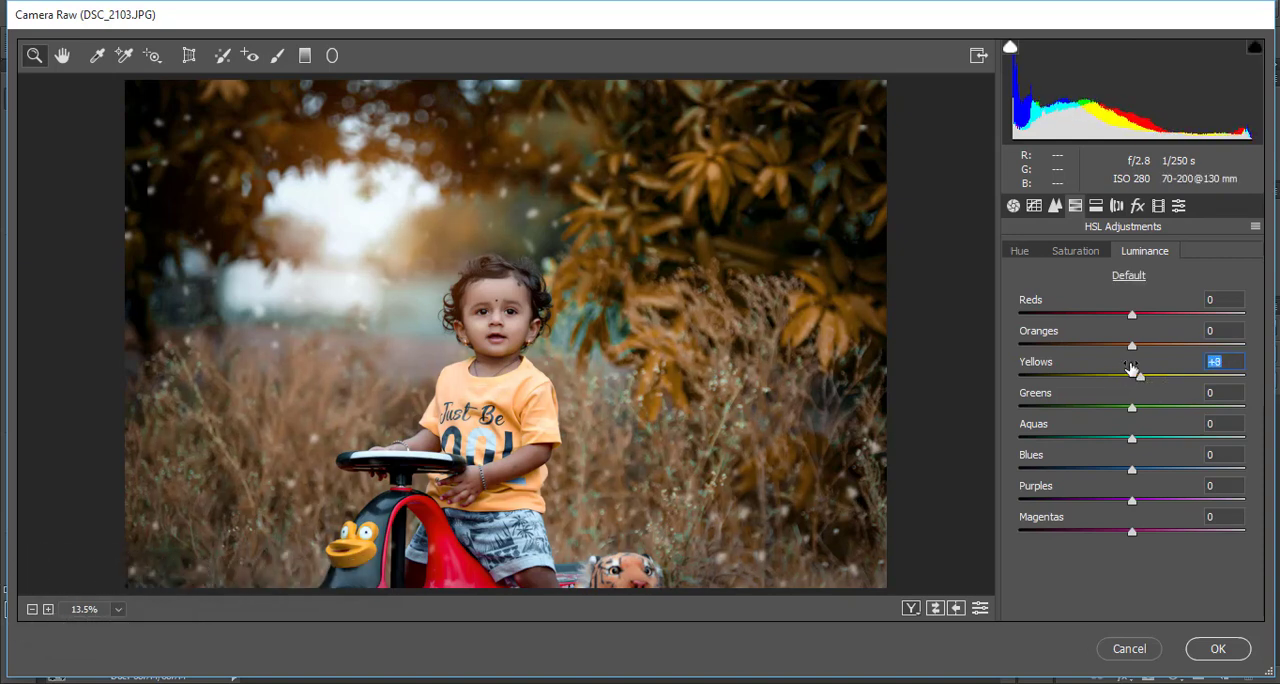
Set the HSL saturation to +42 for Yellows, -17 for Greens and about +18 for Oranges, and the Oranges luminance to +11
{"action": "left_click", "coordinate": [1077, 252]}
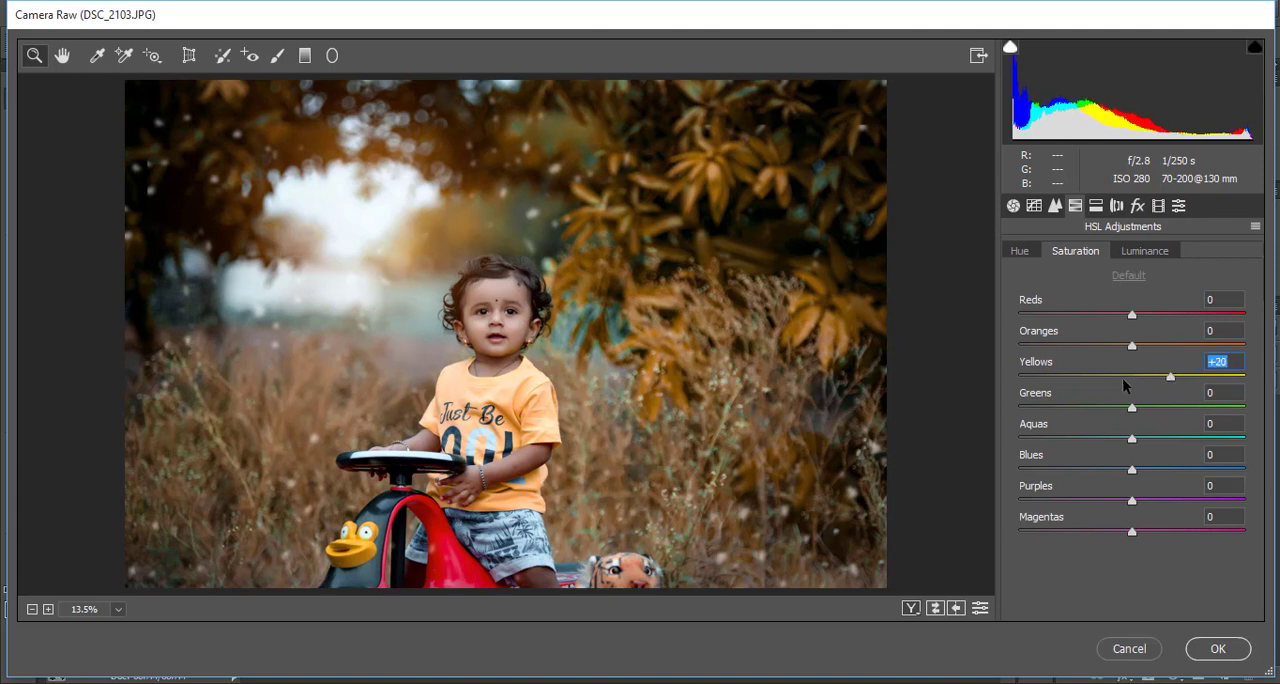
{"action": "left_click_drag", "start_coordinate": [1123, 380], "coordinate": [1128, 380]}
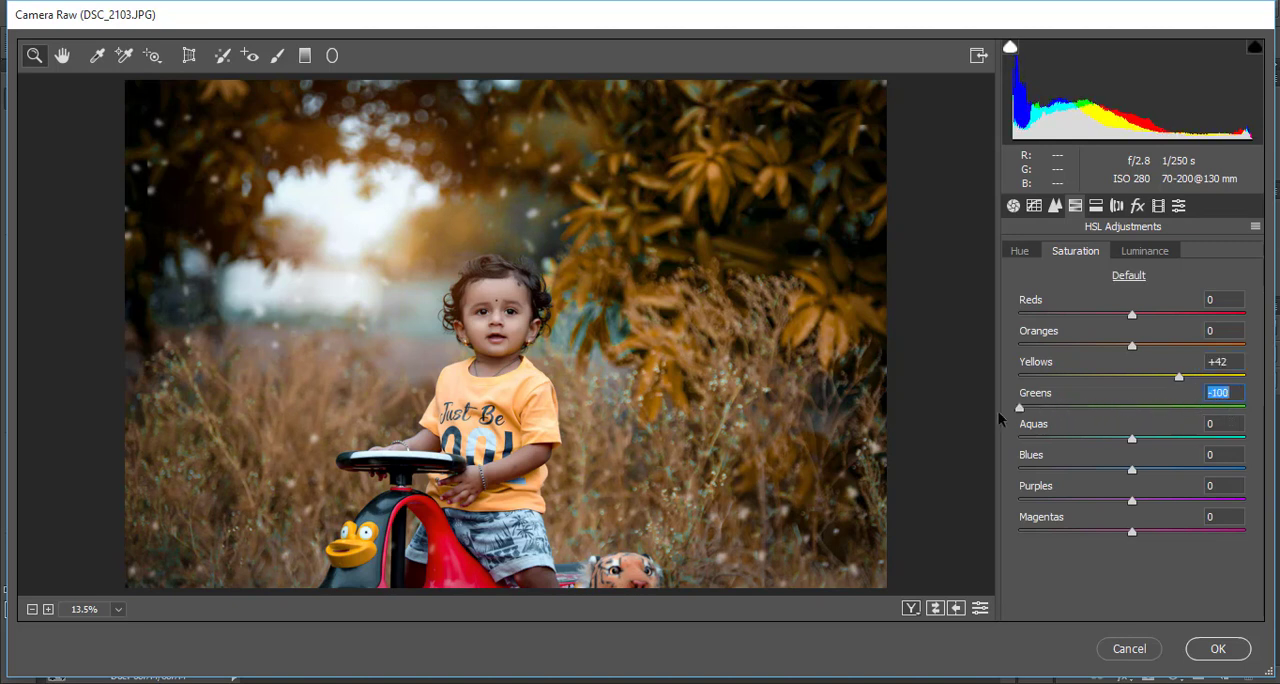
{"action": "mouse_move", "coordinate": [1120, 414]}
{"action": "left_mouse_down"}
{"action": "mouse_move", "coordinate": [1142, 413]}
{"action": "mouse_move", "coordinate": [1113, 409]}
{"action": "left_mouse_up"}
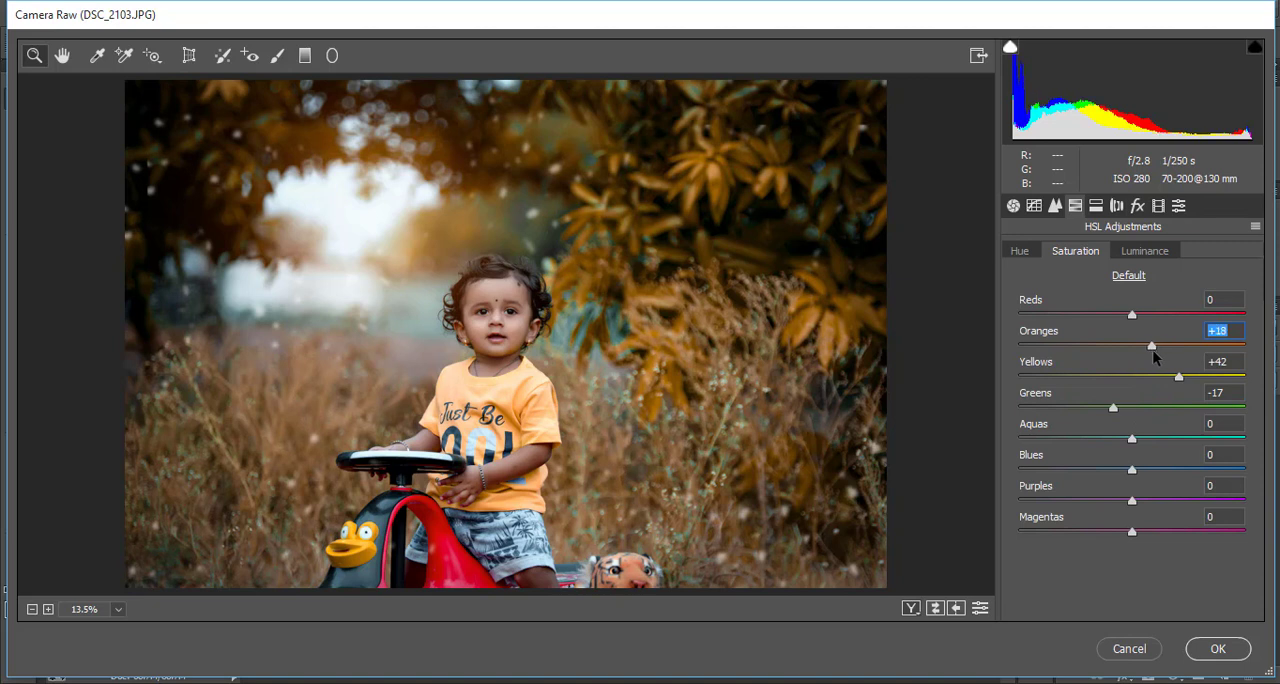
{"action": "left_click", "coordinate": [1145, 252]}
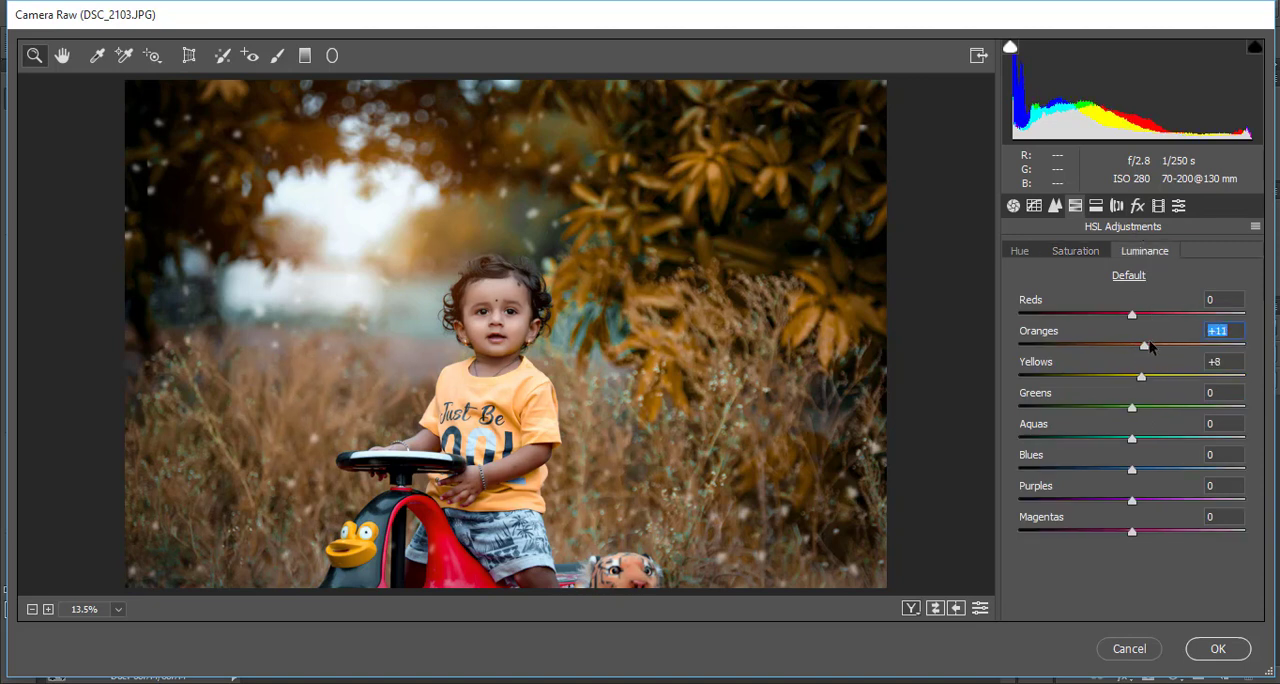
Add a post-crop vignette of about -14, set the Blue Primary saturation to -13 with its hue at 0, and apply the filter
{"action": "left_click", "coordinate": [1137, 207]}
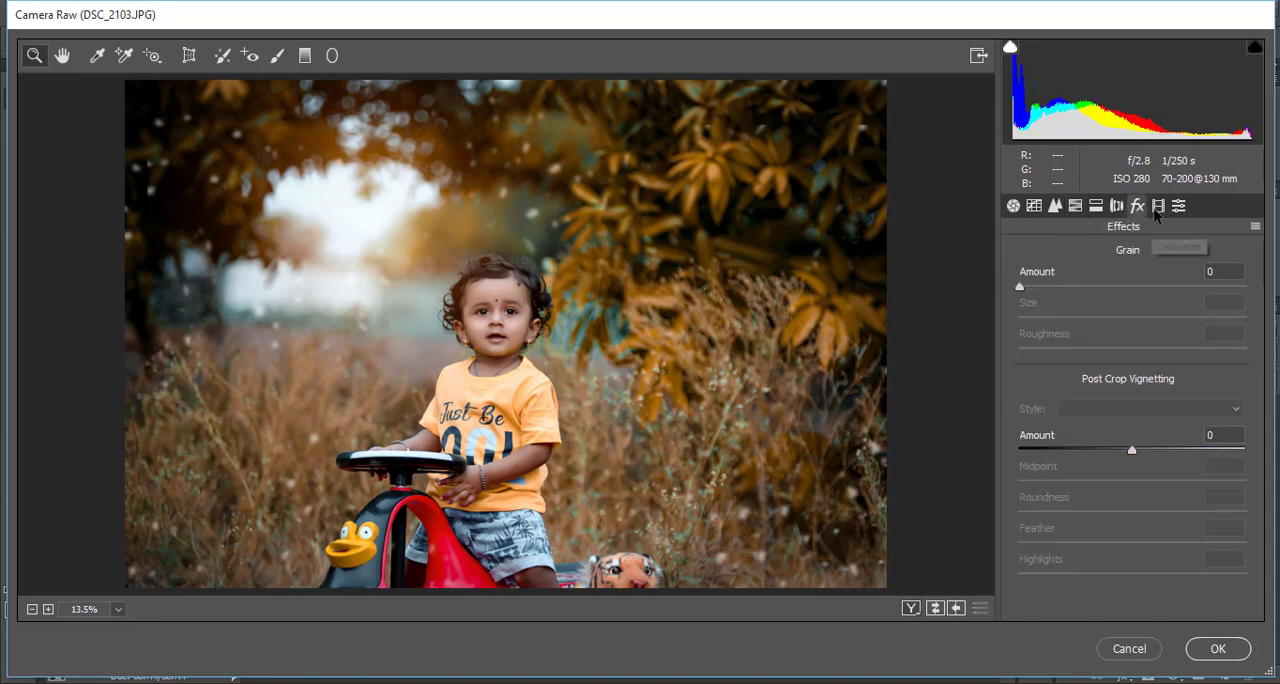
{"action": "left_click_drag", "start_coordinate": [1128, 451], "coordinate": [1111, 453]}
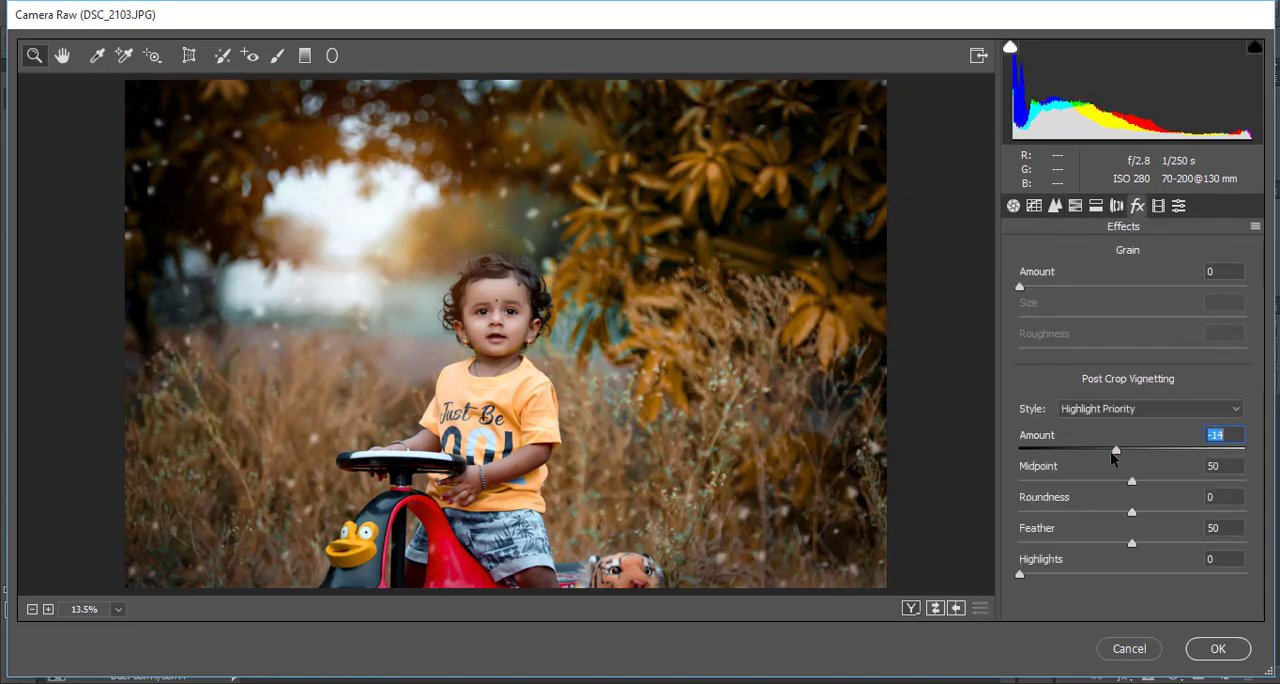
{"action": "left_click", "coordinate": [1159, 207]}
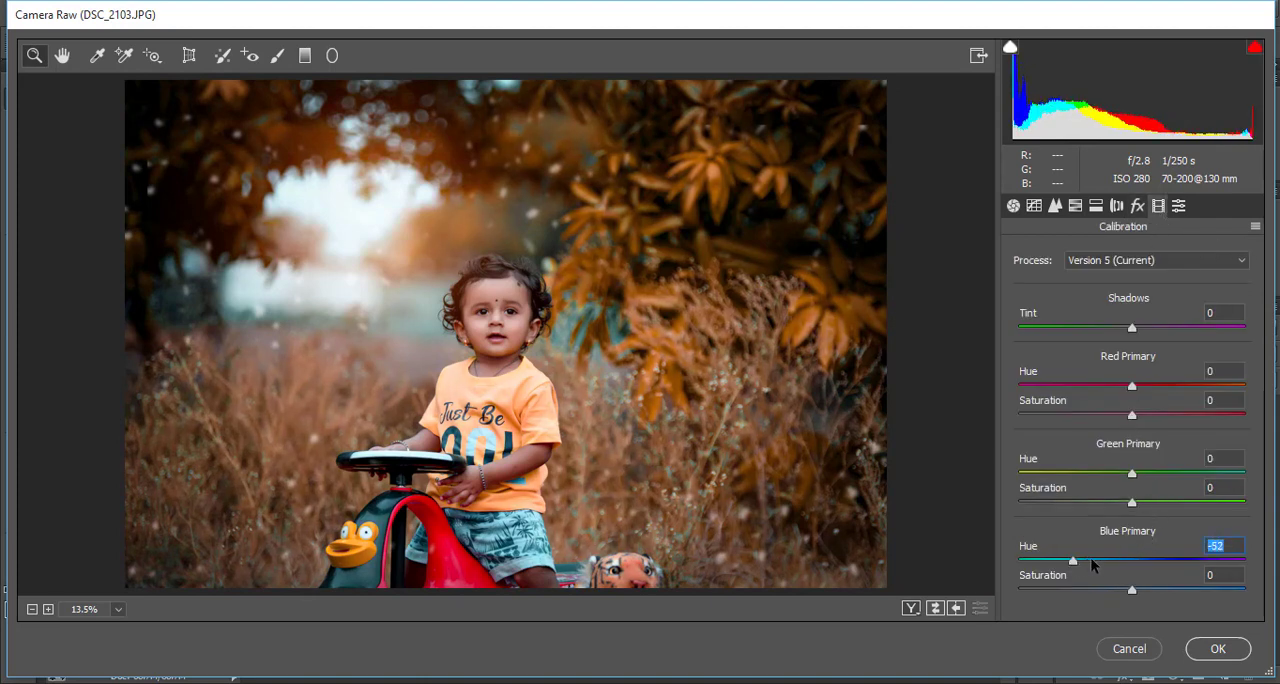
{"action": "left_click_drag", "start_coordinate": [1080, 565], "coordinate": [1118, 592]}
{"action": "double_click", "coordinate": [1160, 560]}
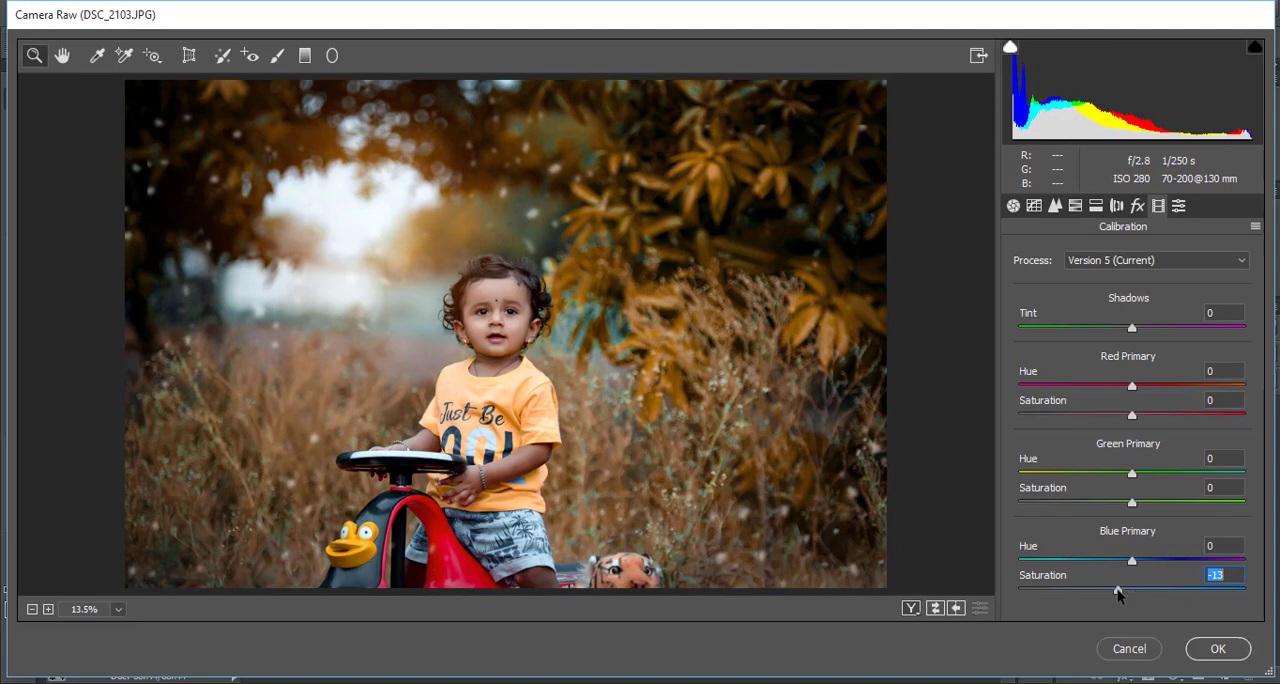
{"action": "left_click", "coordinate": [1216, 649]}
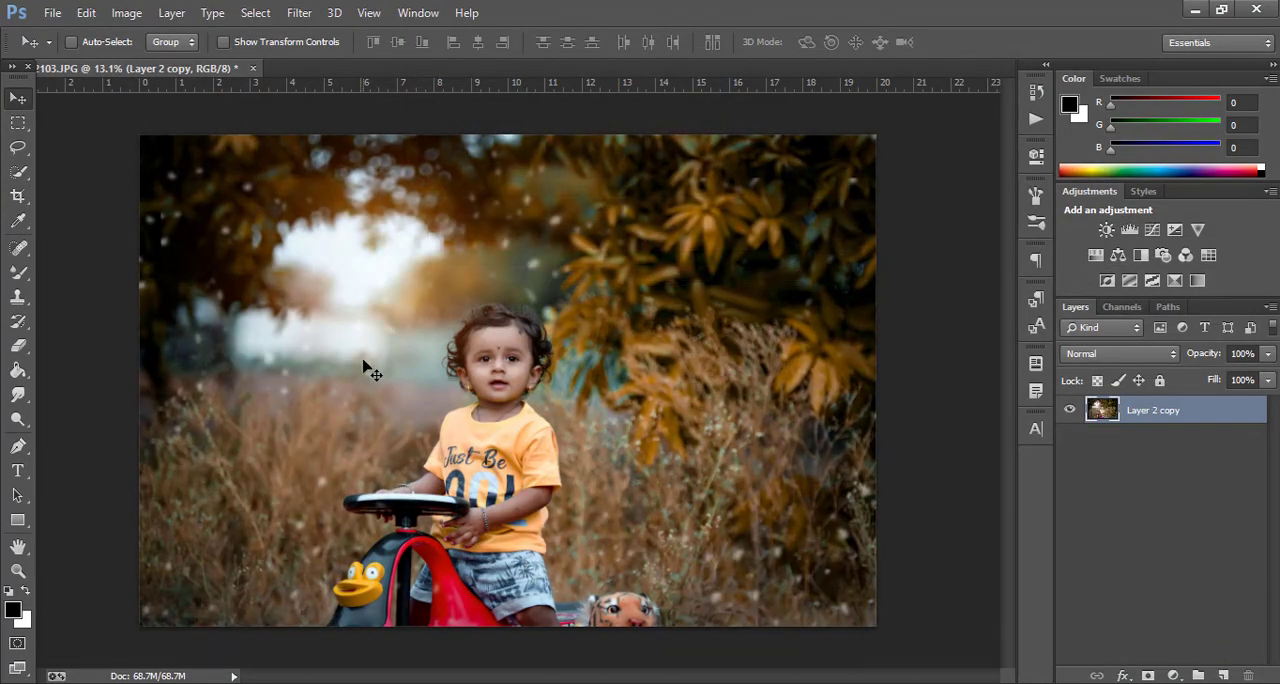
Add a 30 px white (ffffff) stroke, centred on the edge, around the photo as a border
{"action": "left_click", "coordinate": [86, 12]}
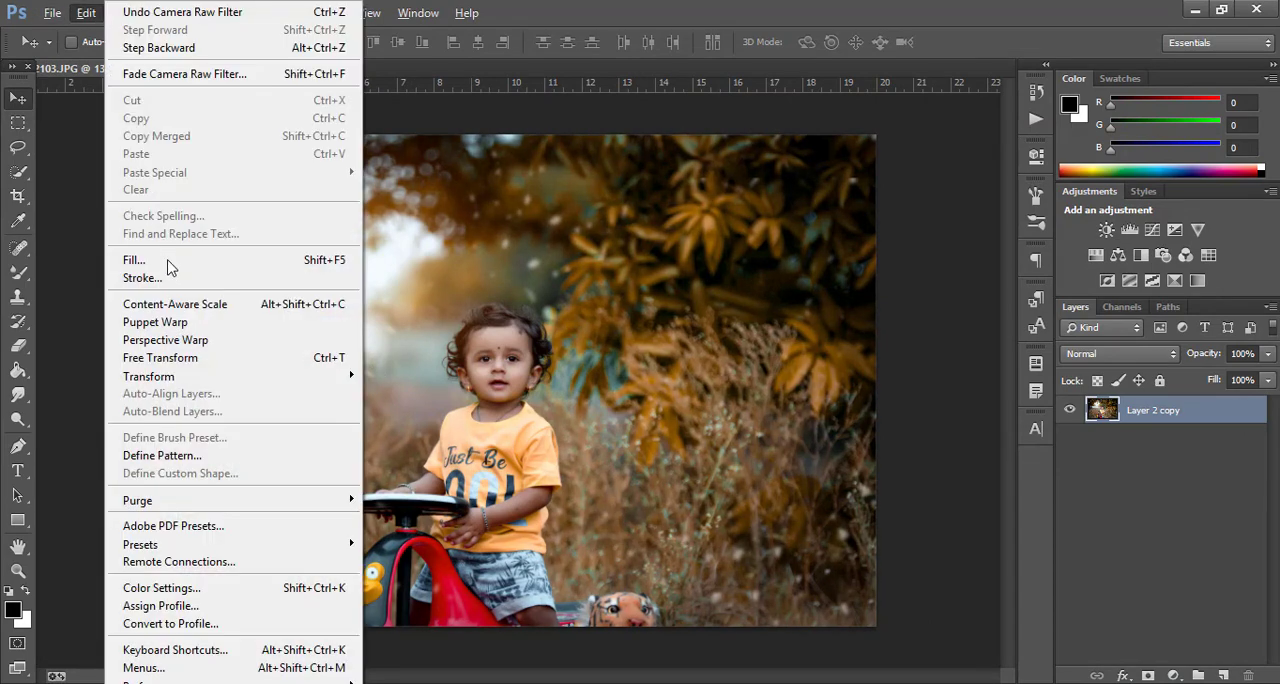
{"action": "left_click", "coordinate": [168, 281]}
{"action": "left_click", "coordinate": [585, 225]}
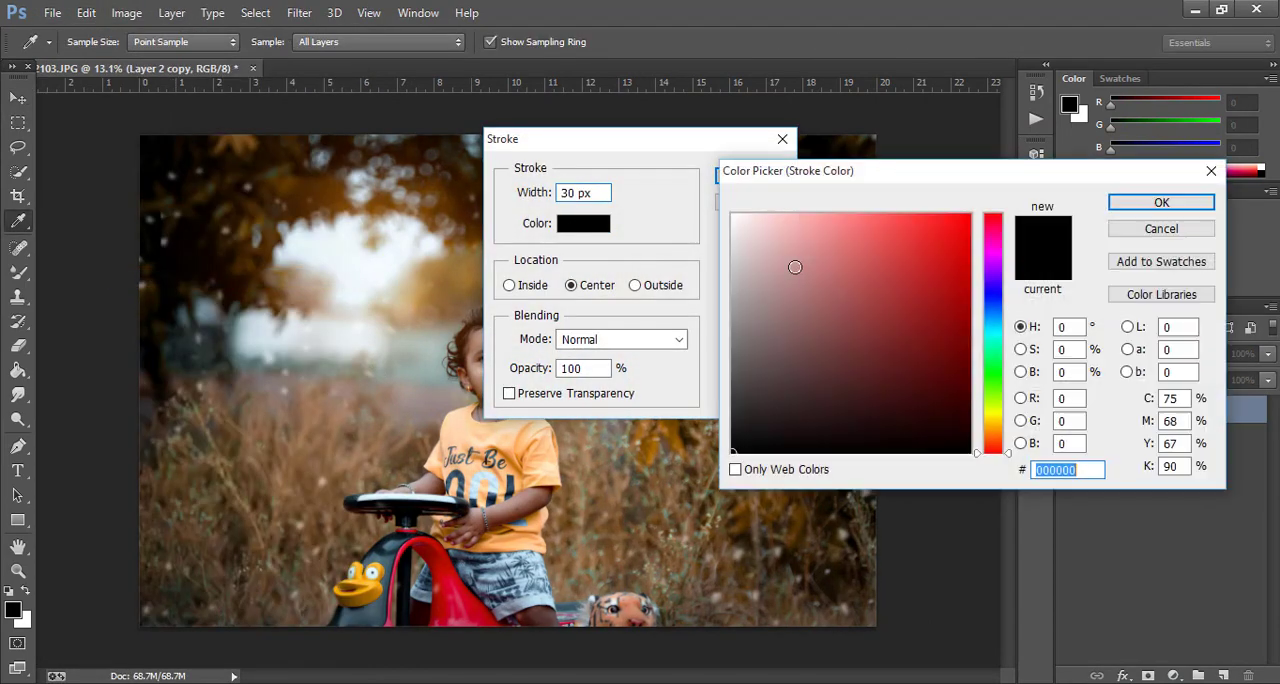
{"action": "type", "text": "ffffff"}
{"action": "key", "text": "Return"}
{"action": "key", "text": "Return"}
{"action": "key", "text": "v"}
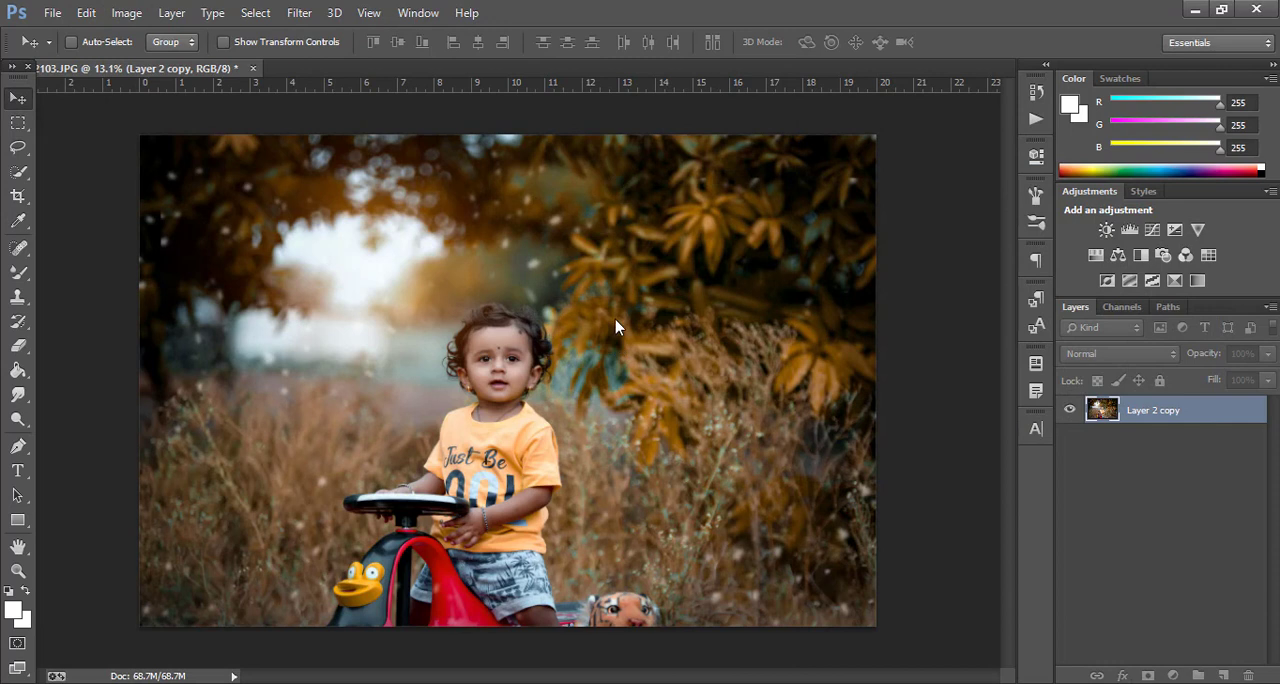